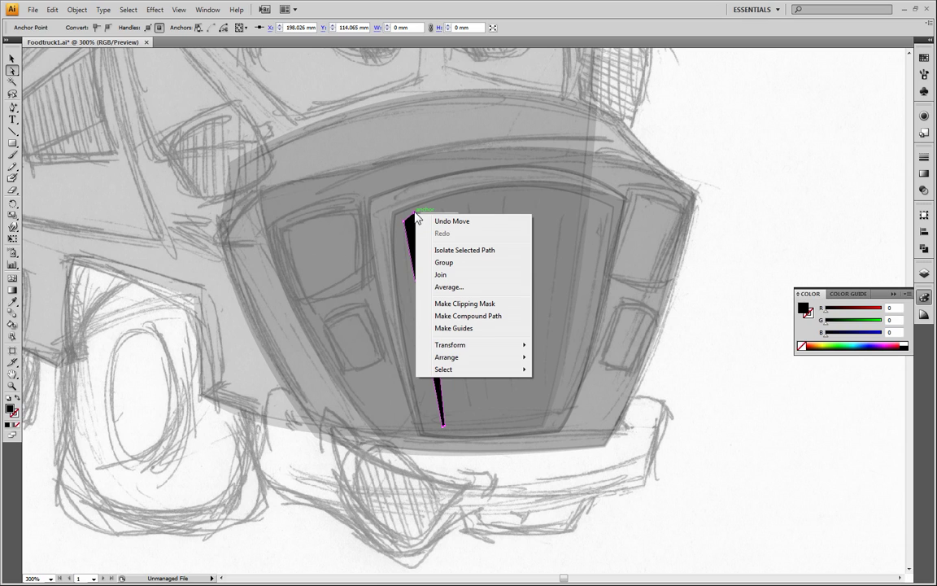
Step: Adjust the top middle anchor point of the leftmost black grille slat to shape its peaked upper edge
left_click(488, 210)
left_click_drag(416, 219, 412, 216)
left_click(452, 230)
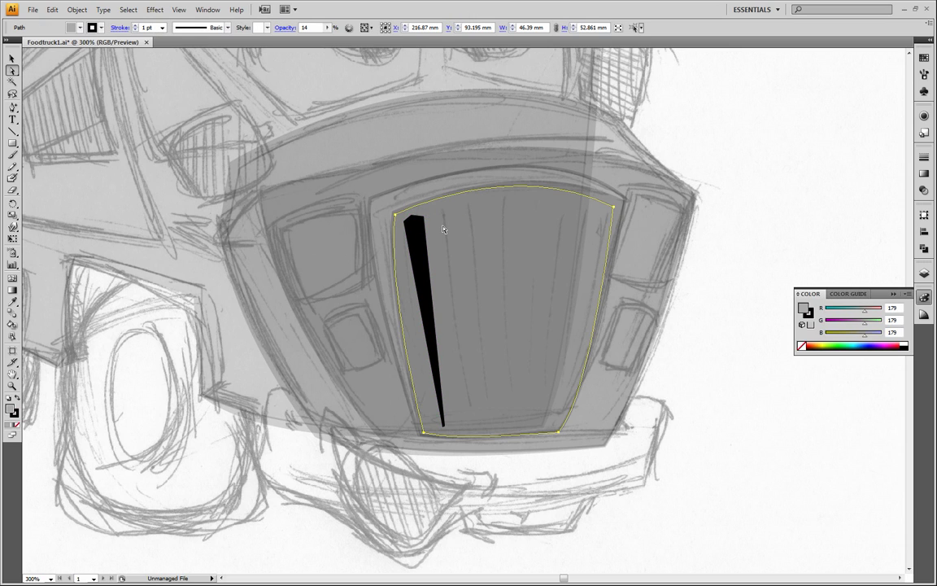
left_click(412, 217)
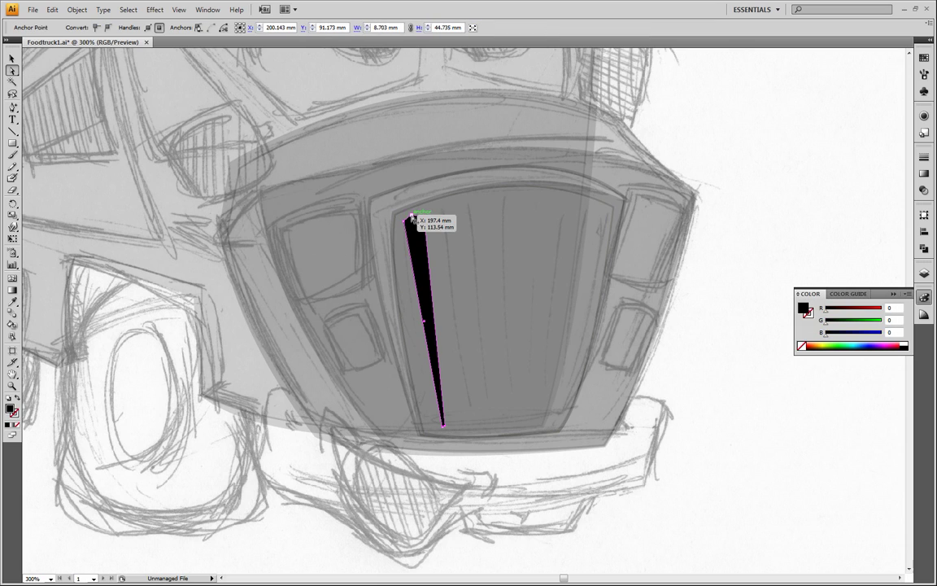
left_click_drag(413, 216, 416, 216)
left_click(477, 228)
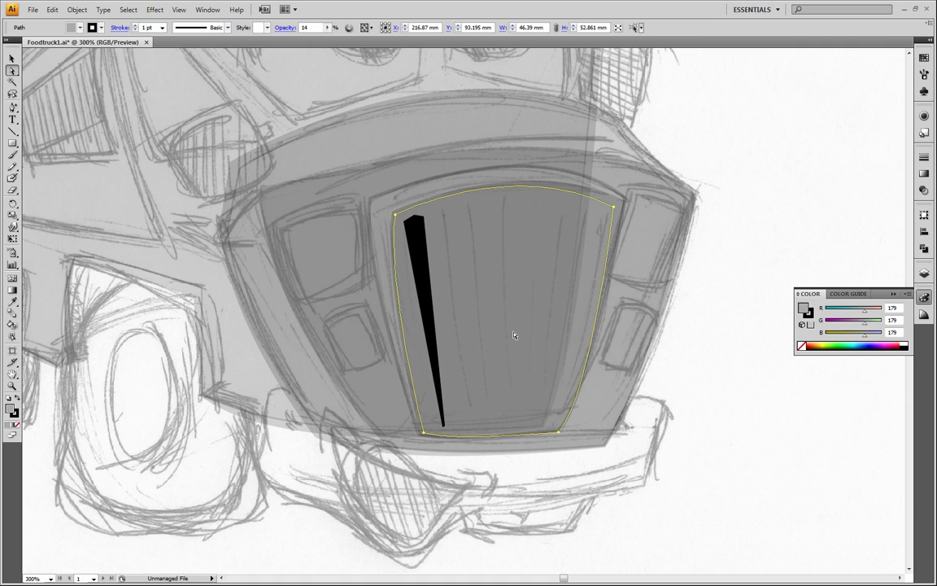
Step: Duplicate the leftmost grille slat beside the original, then rotate and shorten the copy to form the second slat
left_click(422, 245)
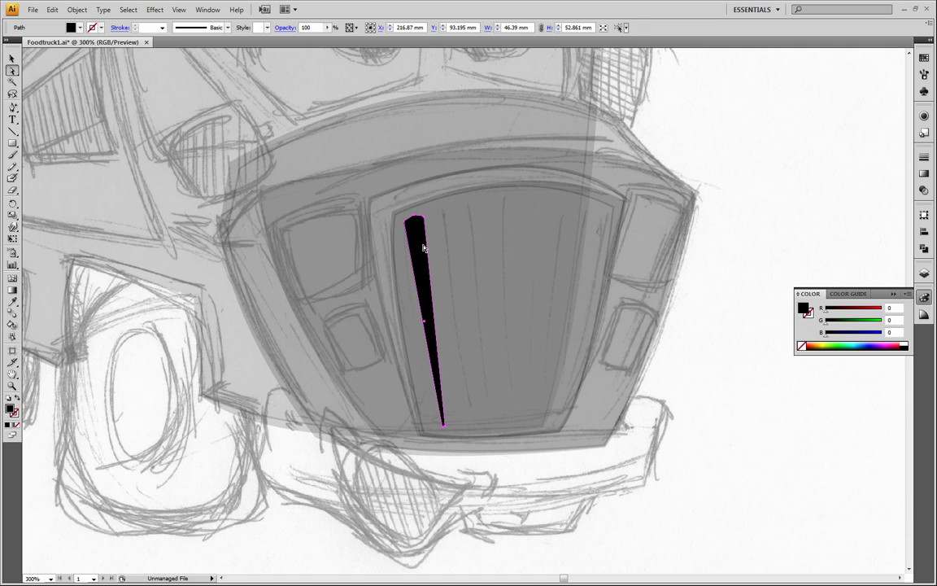
left_click_drag(422, 245, 454, 237)
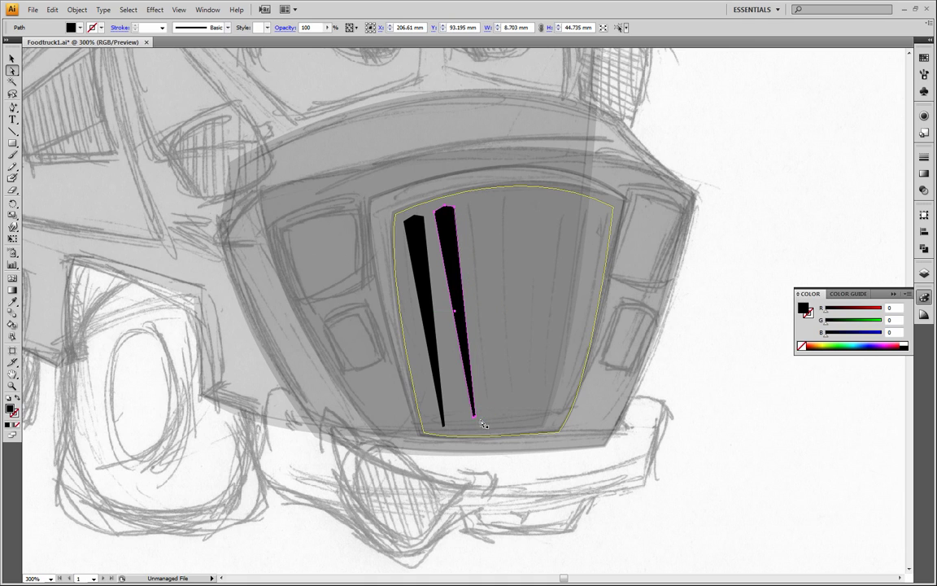
key("v")
left_click_drag(459, 202, 440, 228)
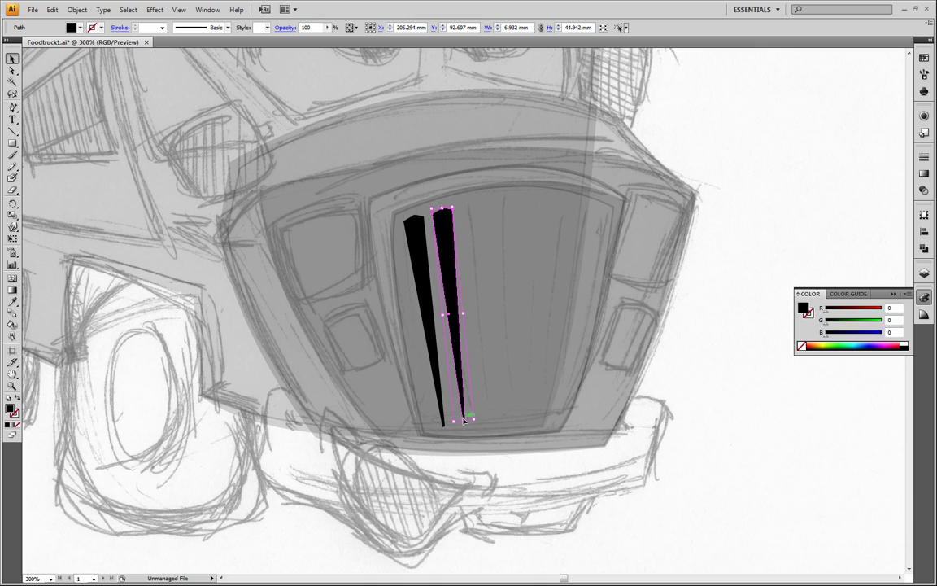
left_click(463, 423)
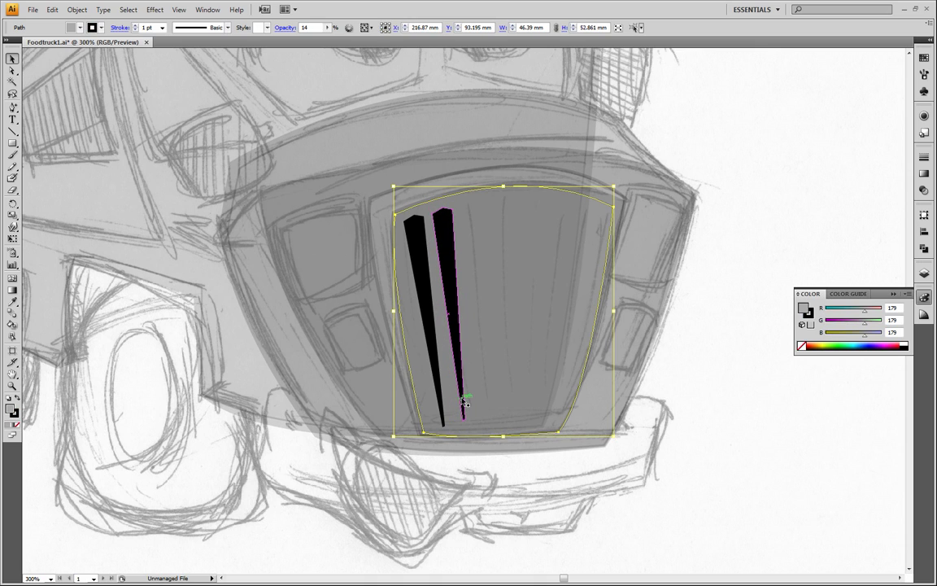
left_click(463, 398)
mouse_move(465, 429)
left_mouse_down()
mouse_move(456, 422)
mouse_move(463, 410)
left_mouse_up()
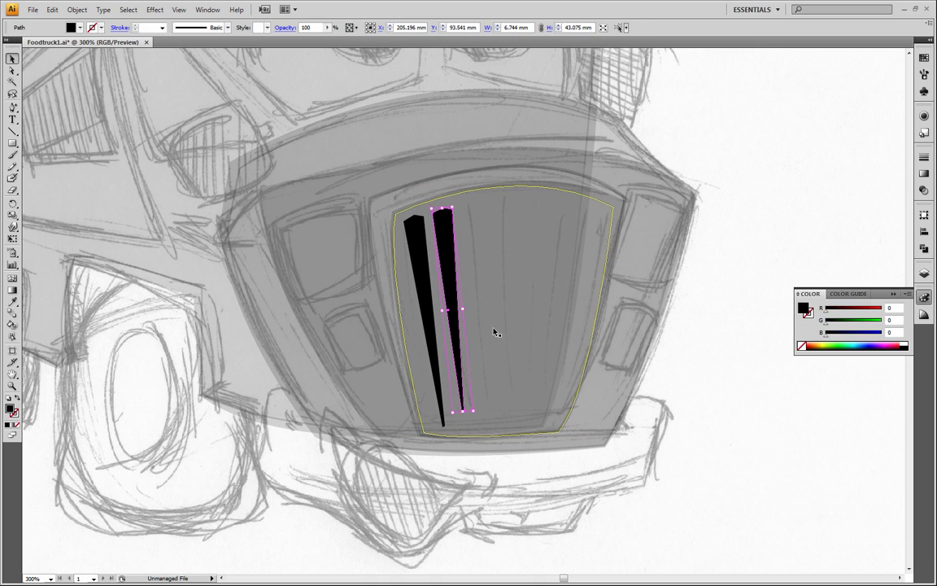
left_click(744, 330)
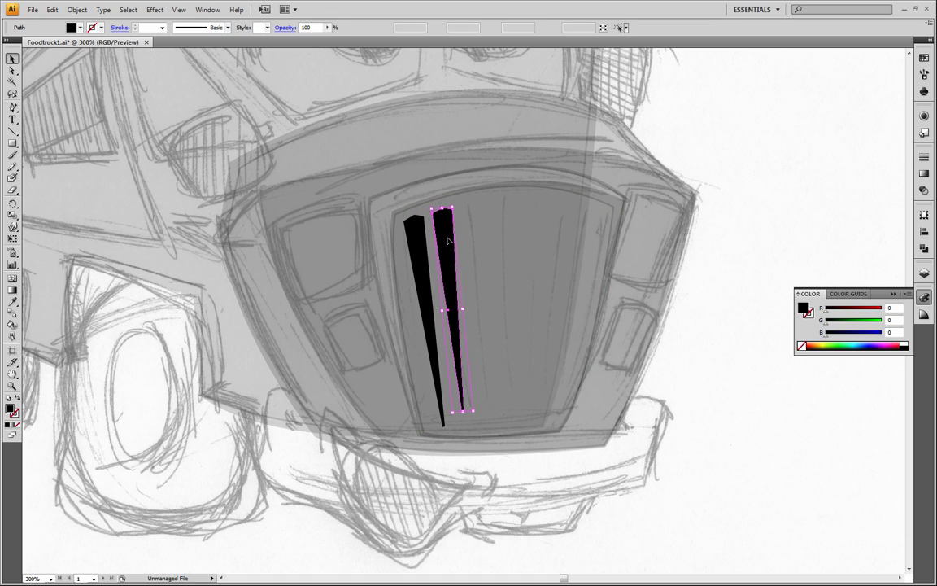
Step: Add the third and fourth grille slats from copies of the second, lengthening and rotating them progressively toward vertical
left_click(450, 242)
left_click_drag(450, 242, 478, 239)
left_click_drag(489, 410, 491, 421)
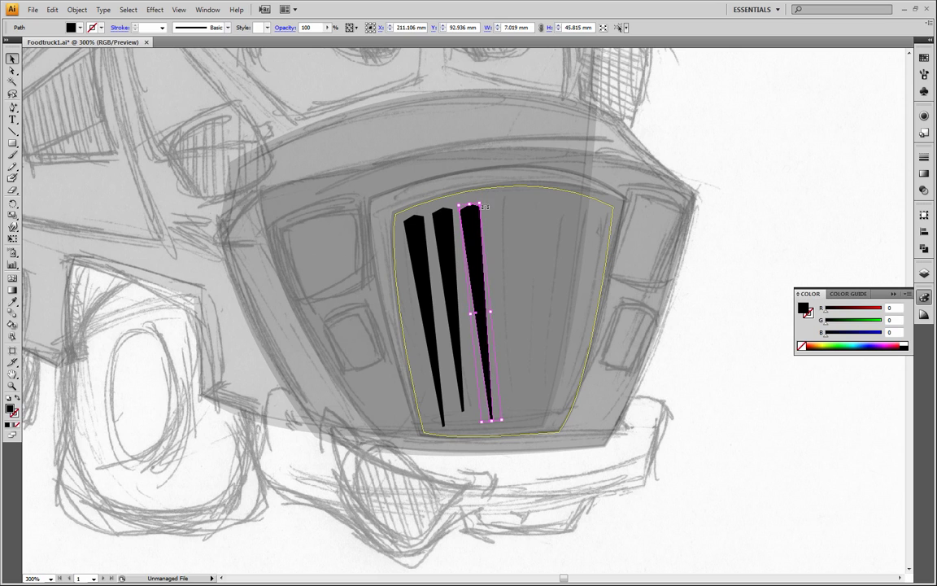
left_click_drag(485, 205, 508, 258)
left_click_drag(525, 416, 497, 431)
left_click(685, 397)
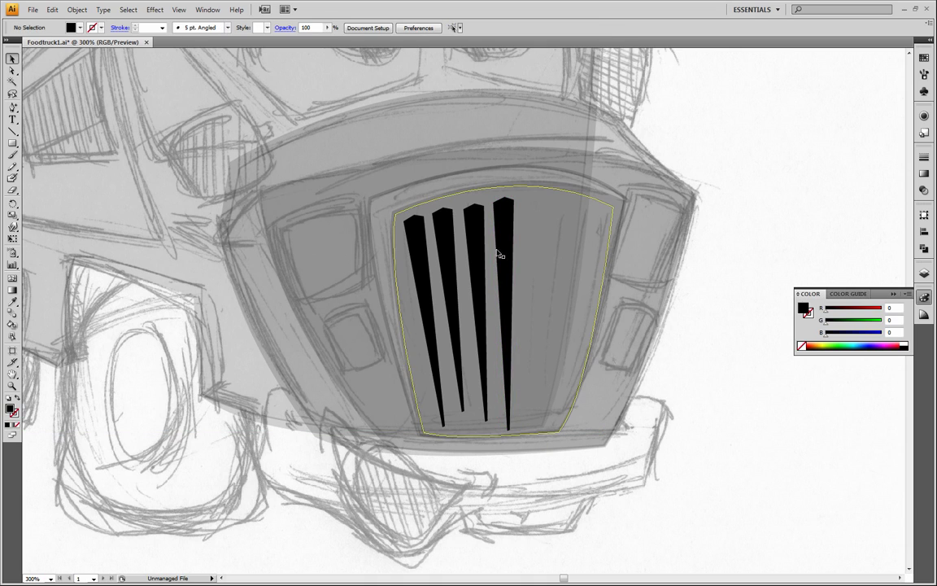
Step: Duplicate the fourth grille slat to its right and rotate the copy so its lower tip leans inward as the fifth slat
left_click_drag(499, 226, 553, 198)
left_click_drag(529, 431, 529, 427)
left_click(719, 329)
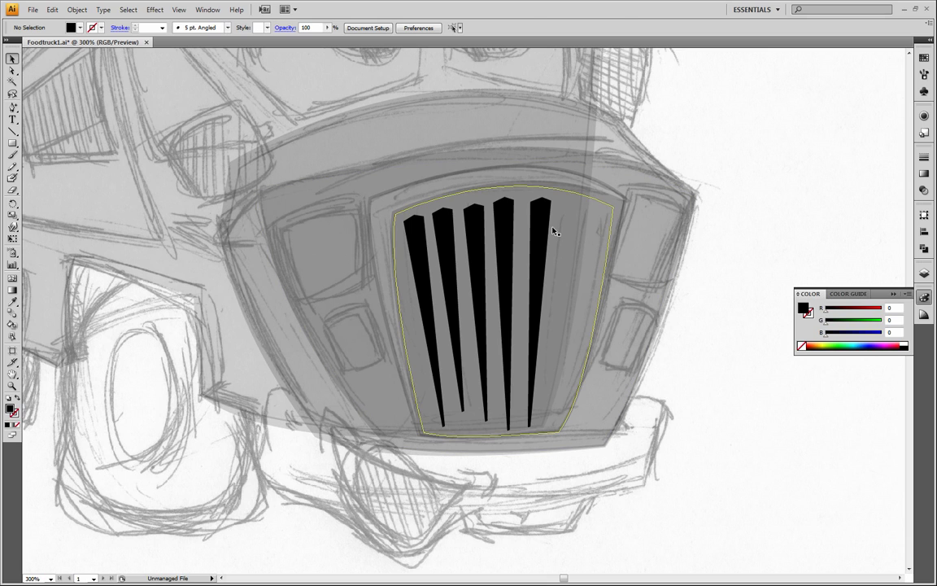
Step: Add a sixth grille slat as a copy of the fifth, adjusting its tilt, length and position to fit the arched outline
left_click_drag(553, 232, 569, 233)
mouse_move(574, 437)
left_mouse_down()
mouse_move(584, 439)
mouse_move(557, 431)
left_mouse_up()
mouse_move(577, 245)
left_mouse_down()
mouse_move(553, 244)
mouse_move(578, 244)
mouse_move(565, 246)
left_mouse_up()
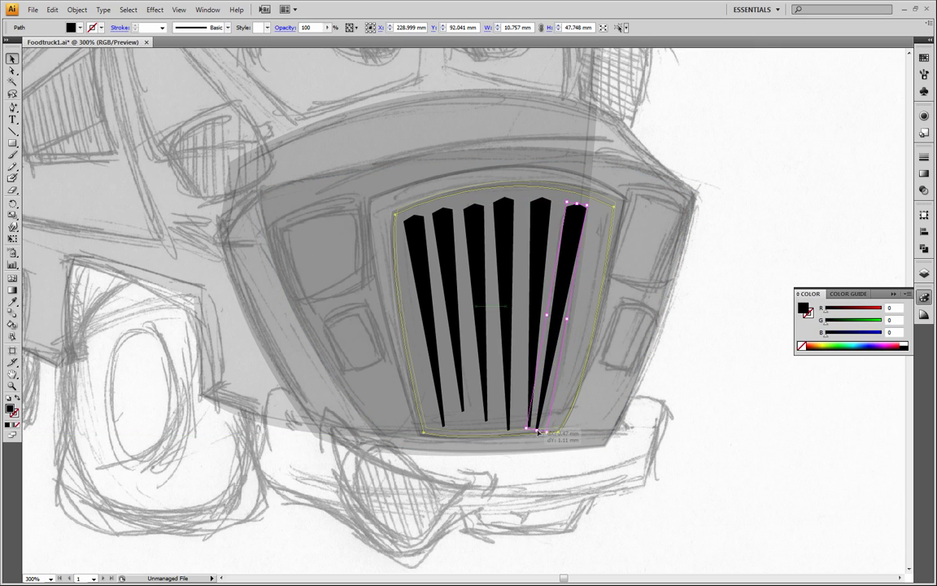
left_click(538, 431)
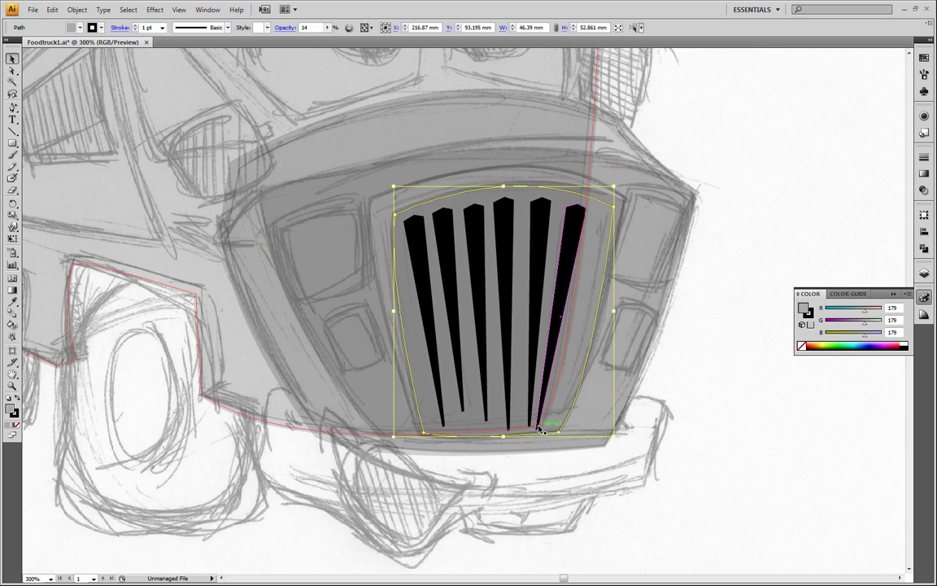
left_click(537, 427)
left_click_drag(535, 429, 537, 423)
mouse_move(593, 205)
left_mouse_down()
mouse_move(537, 203)
mouse_move(582, 200)
left_mouse_up()
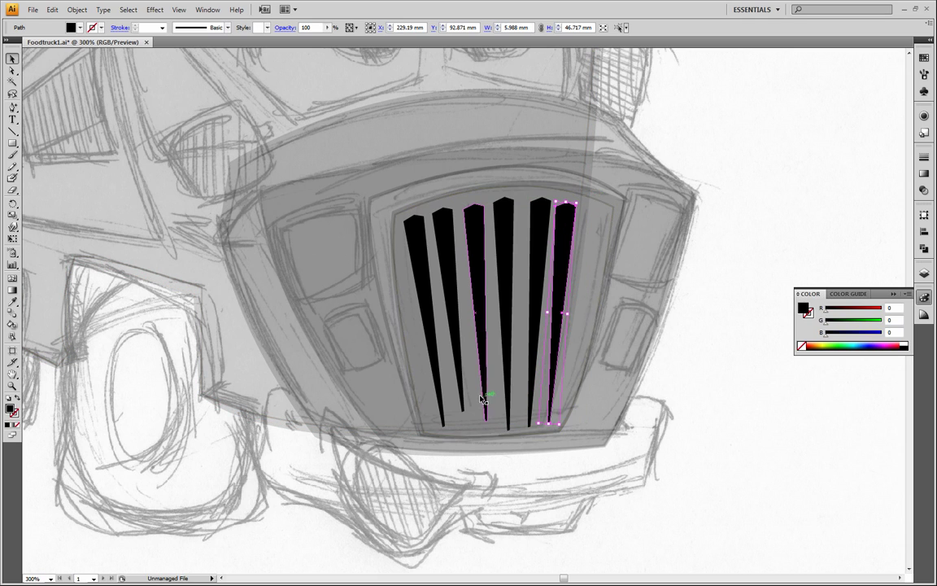
left_click(735, 335)
Step: Duplicate the sixth grille slat for the rightmost position, then shorten and tilt the copy to follow the grille's right edge
left_click(560, 264)
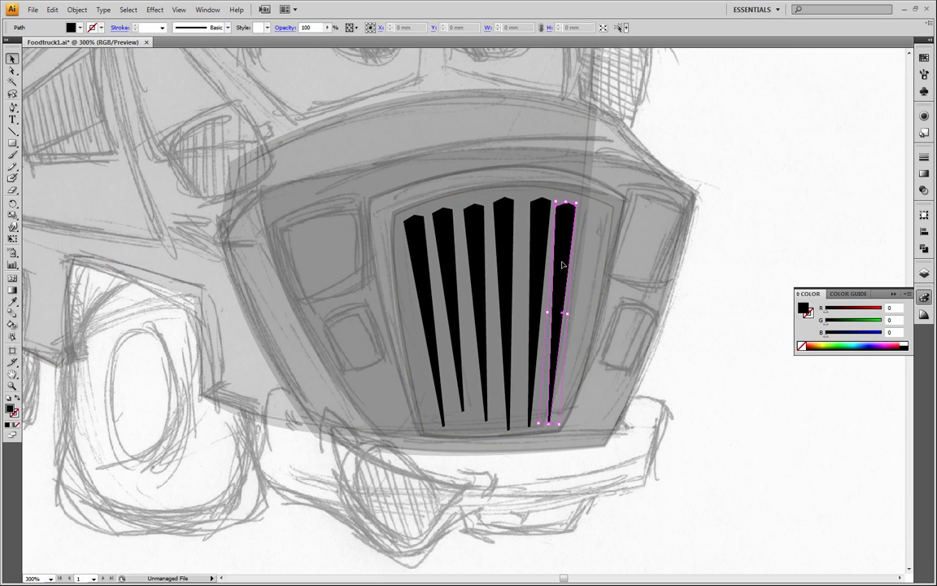
left_click_drag(560, 263, 594, 268)
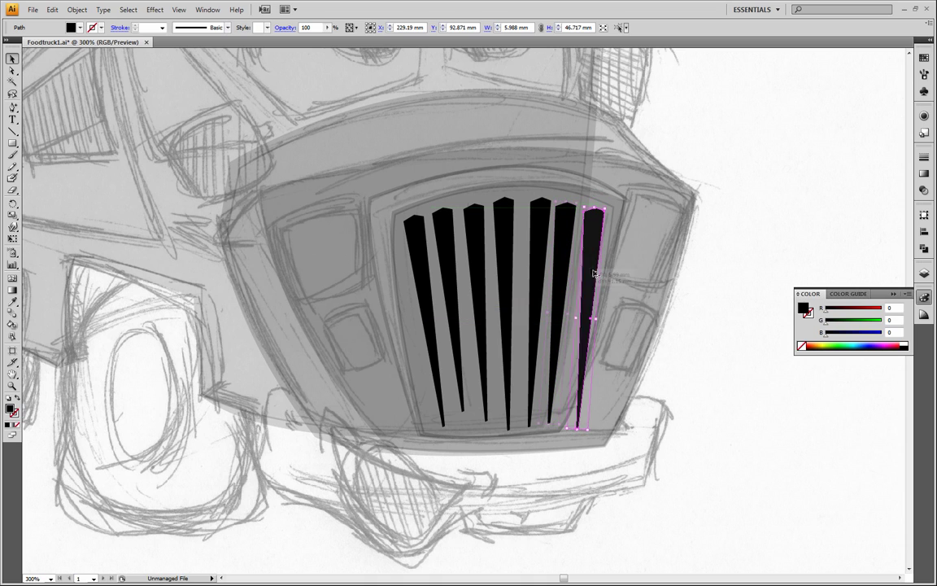
mouse_move(572, 429)
left_mouse_down()
mouse_move(578, 411)
mouse_move(589, 418)
mouse_move(576, 423)
left_mouse_up()
left_click_drag(599, 236, 607, 210)
left_click(707, 306)
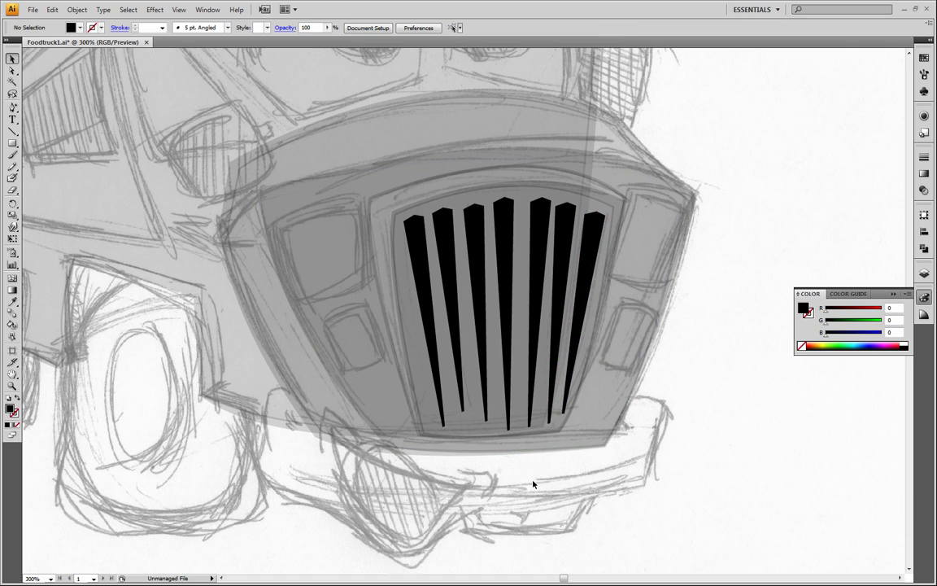
Step: Extend the lower tips of the second and third grille slats down toward the level of the neighbouring tips
left_click(466, 411)
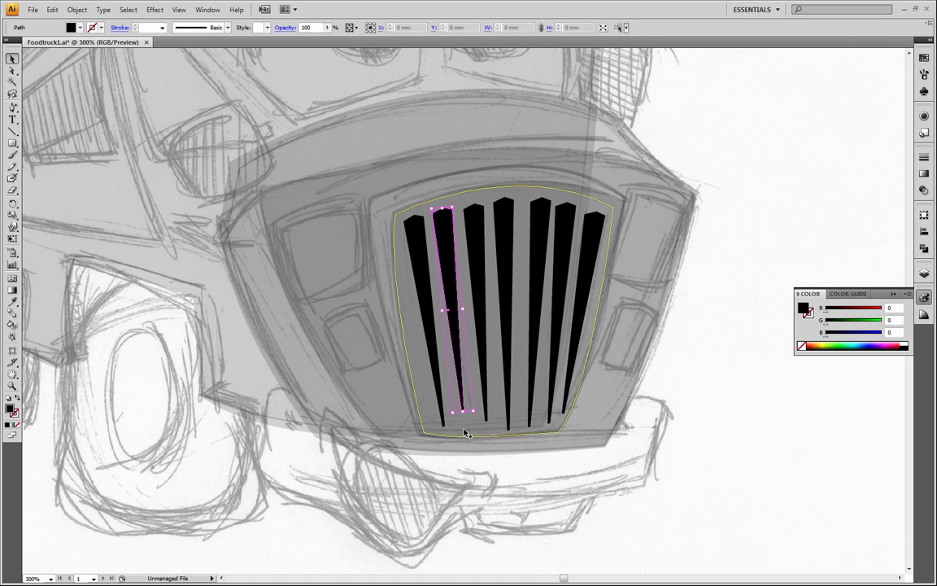
left_click_drag(465, 412, 487, 425)
left_click(682, 426)
left_click(485, 411)
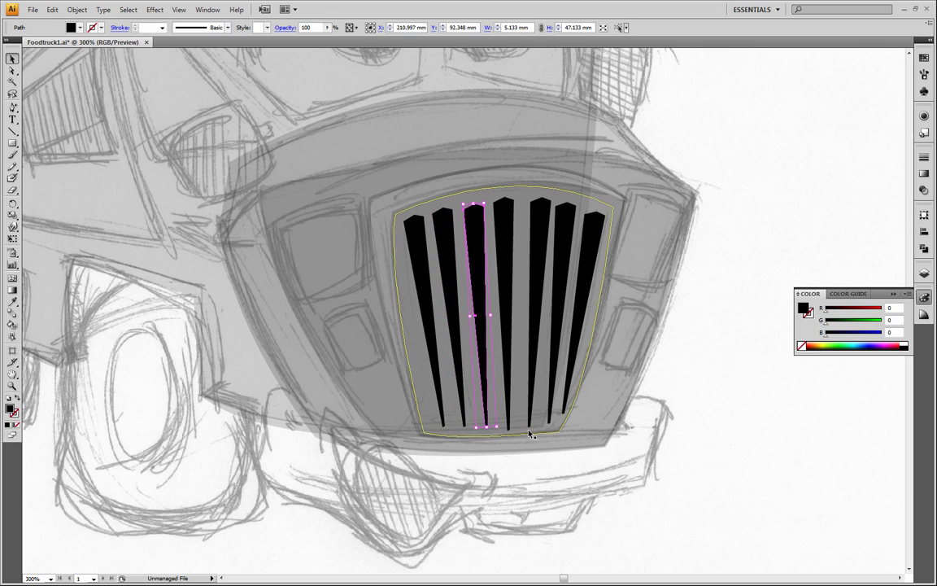
left_click(707, 427)
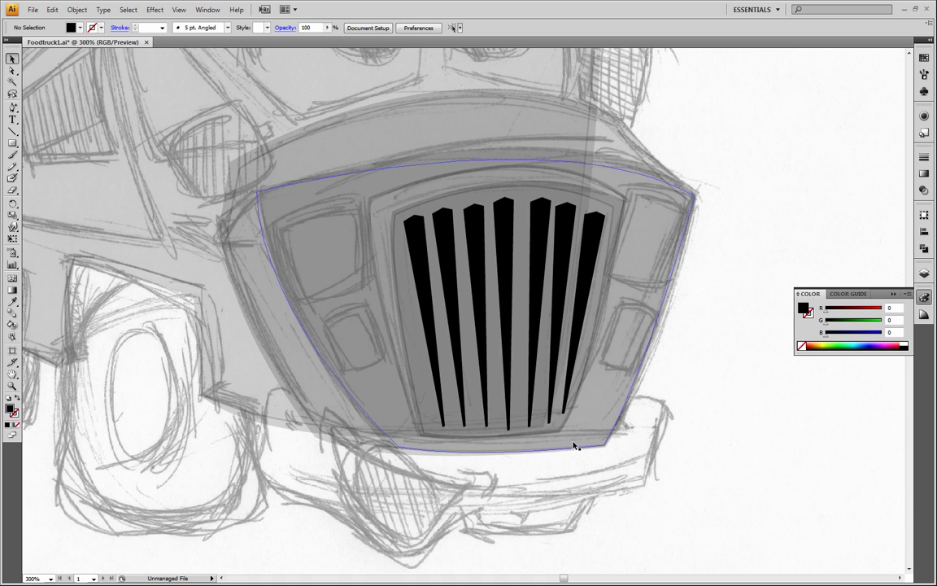
Step: Shorten the leftmost grille slat slightly and rotate it so its top leans further outward
left_click(444, 409)
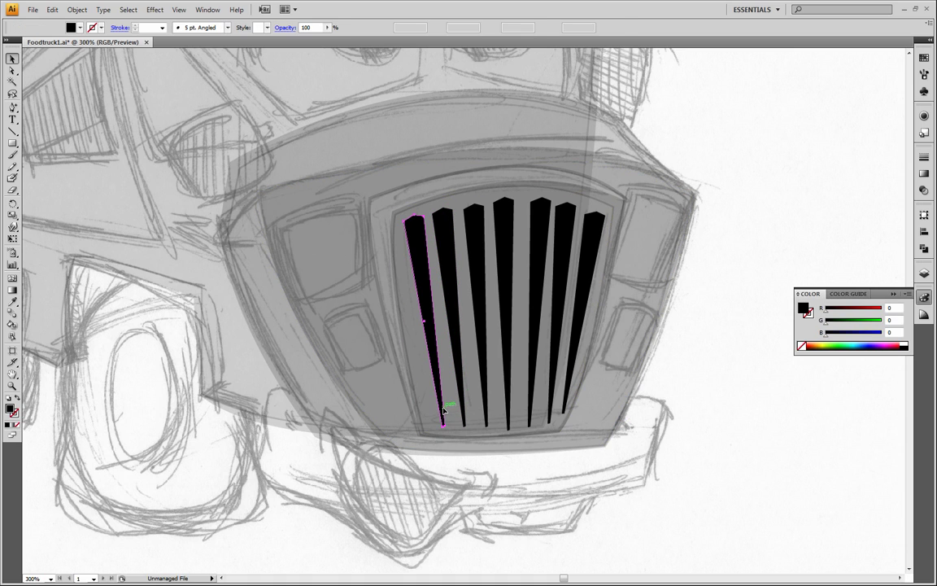
left_click_drag(443, 427, 443, 423)
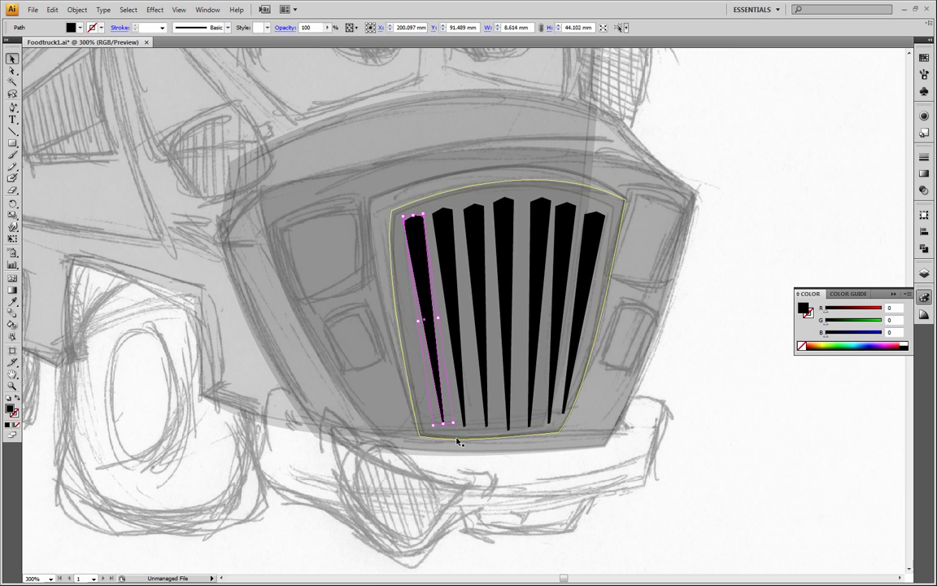
left_click_drag(400, 210, 397, 212)
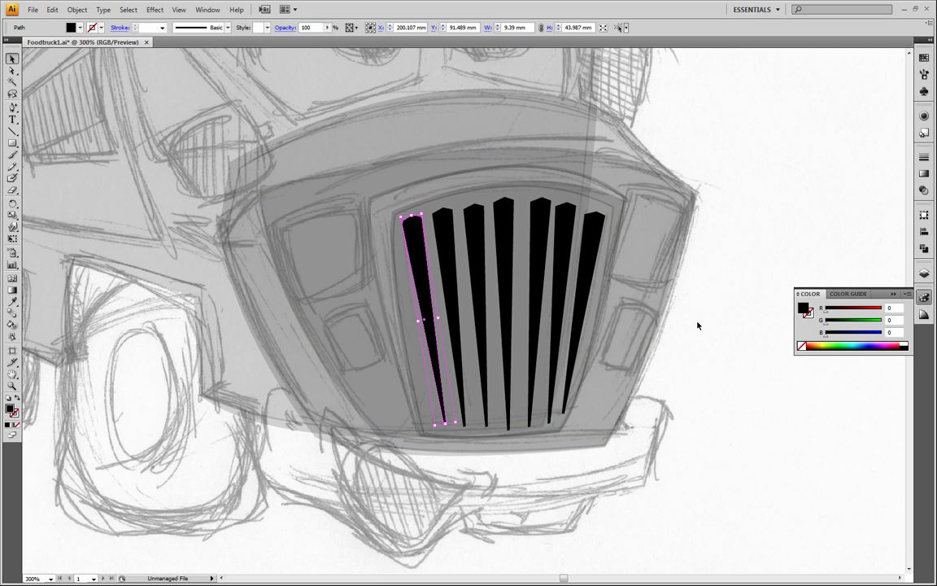
left_click(628, 291)
Step: Shift the fifth grille slat slightly left and fine-tune its position to even out the spacing between its neighbours
left_click(540, 268)
left_click_drag(540, 268, 535, 267)
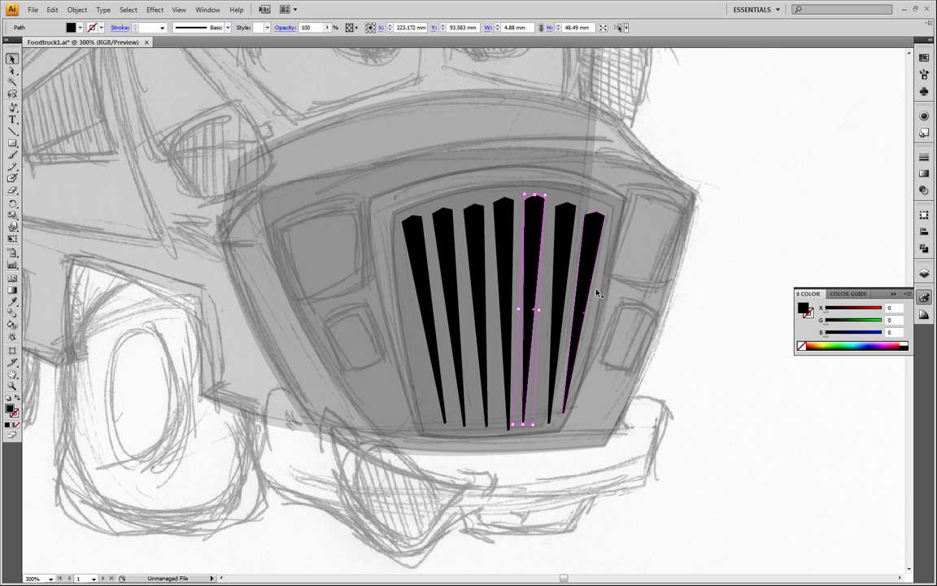
key("ctrl+z")
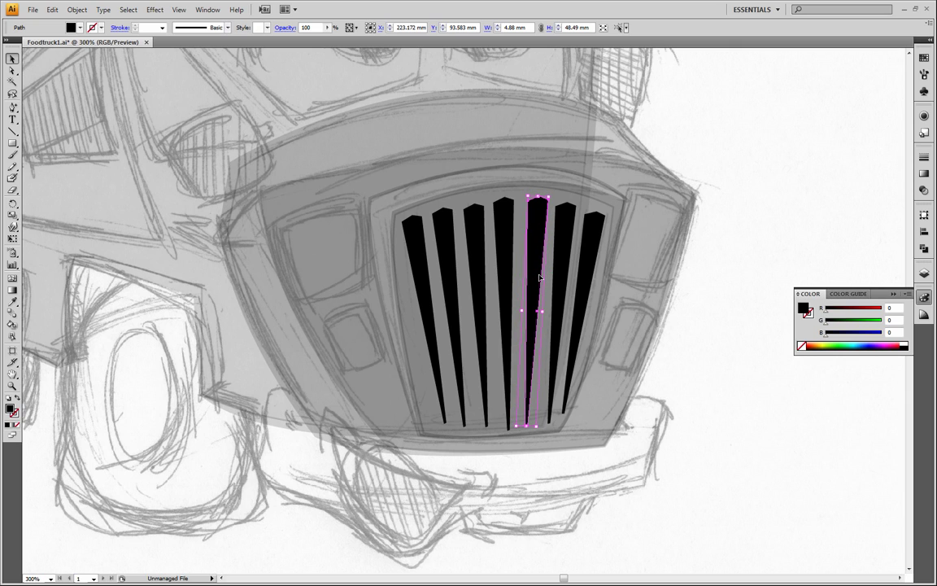
key("Right")
key("Down")
key("Left")
left_click(724, 362)
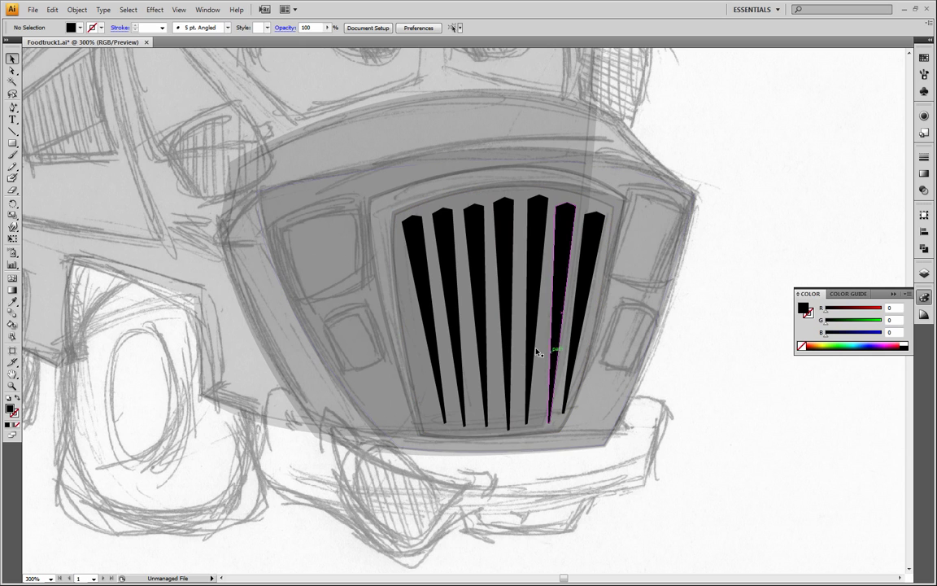
Step: Select all the truck's body, hood and grille paths and set their opacity to 100%
left_click(12, 385)
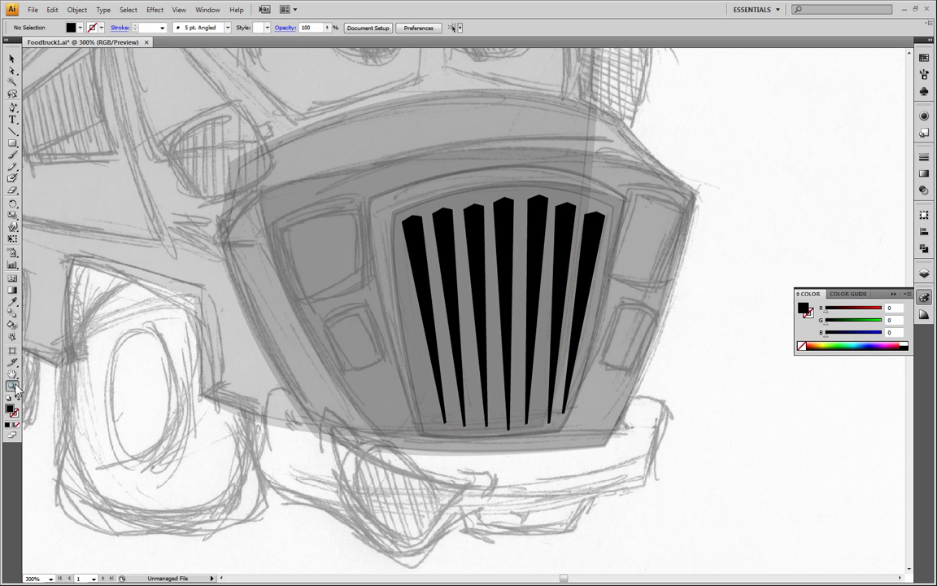
left_click(274, 331, "alt")
left_click(545, 255, "alt")
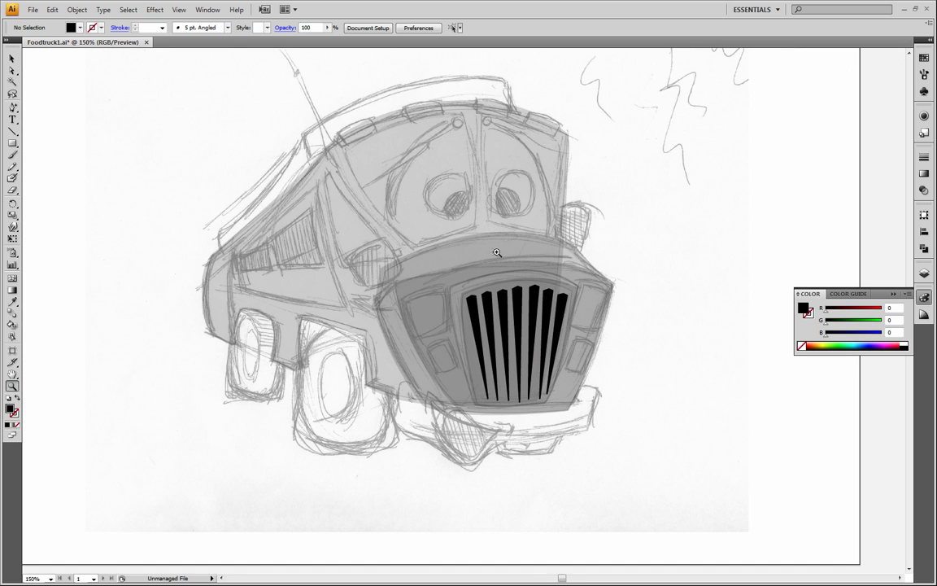
left_click_drag(427, 224, 469, 275)
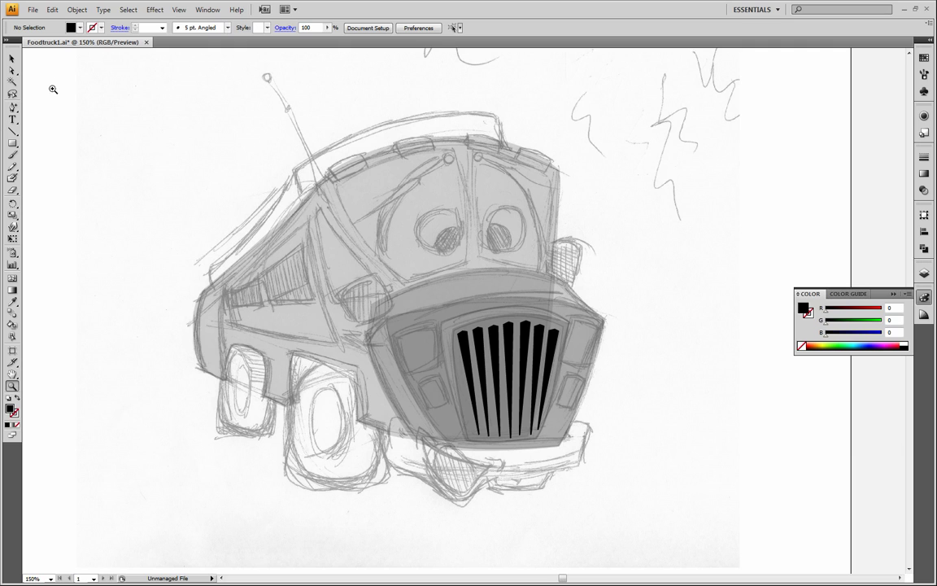
left_click(12, 59)
left_click_drag(147, 95, 680, 517)
left_click(327, 30)
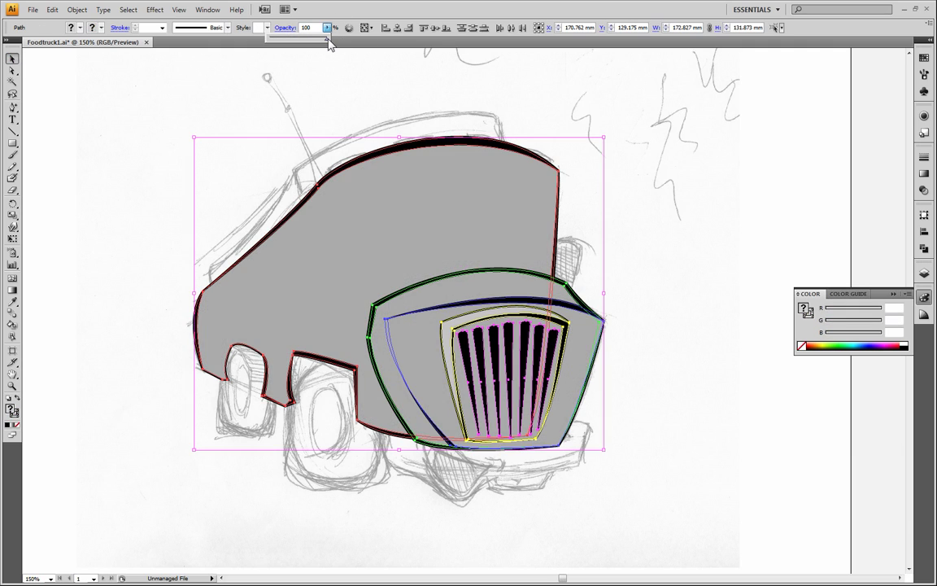
left_click(691, 207)
left_click(691, 209)
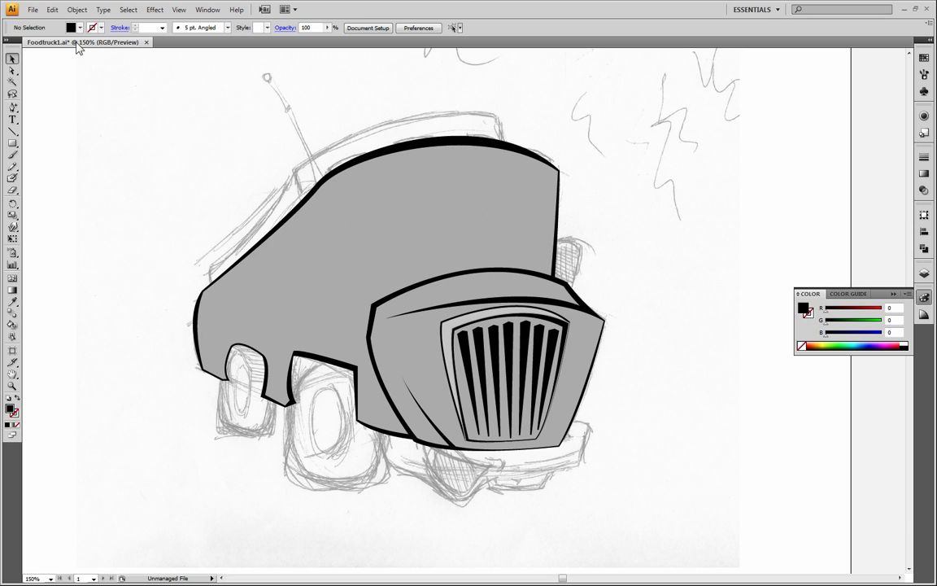
Step: Save the artwork as a new Illustrator CS4 file named Foodtruck2.ai with the default save options
left_click(33, 10)
left_click(90, 150)
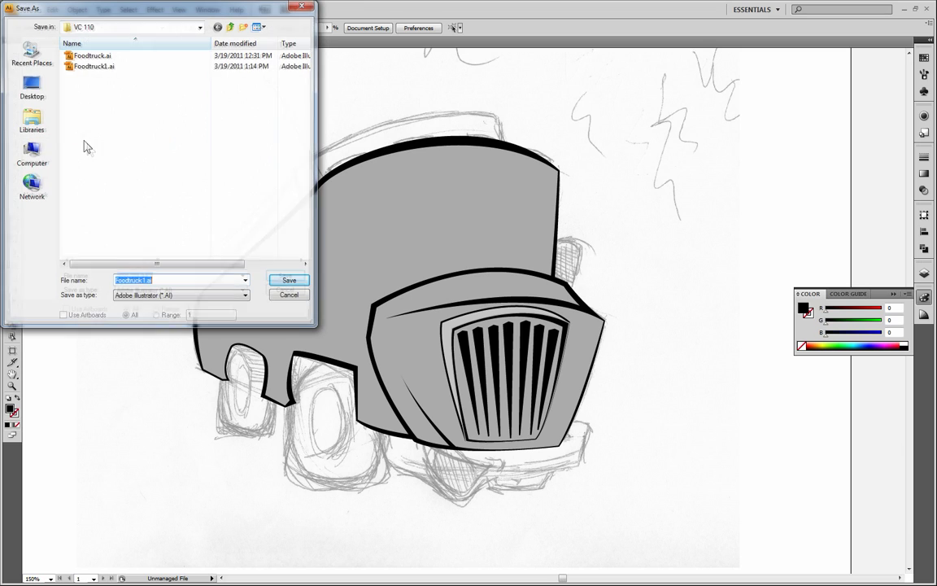
left_click(92, 67)
left_click(146, 281)
left_click(146, 280)
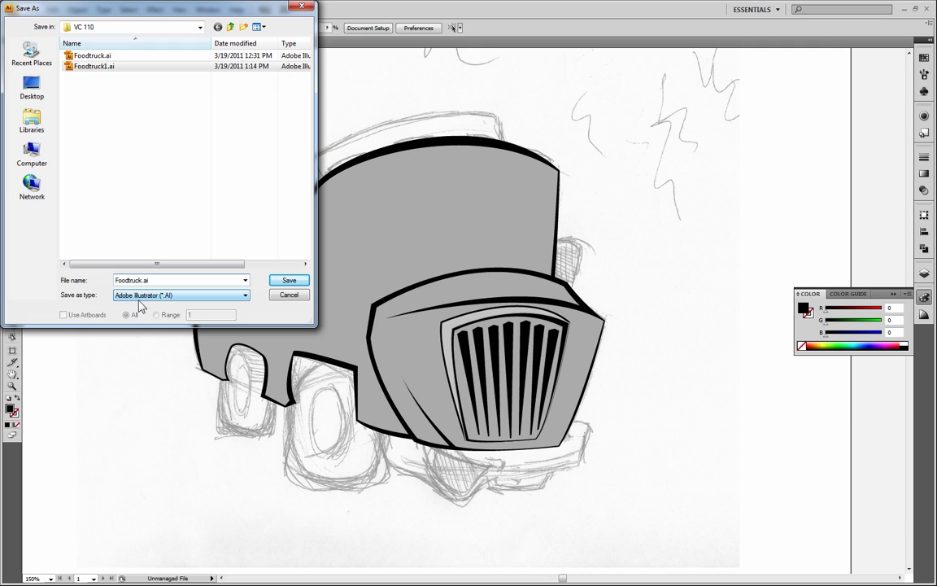
left_click(295, 283)
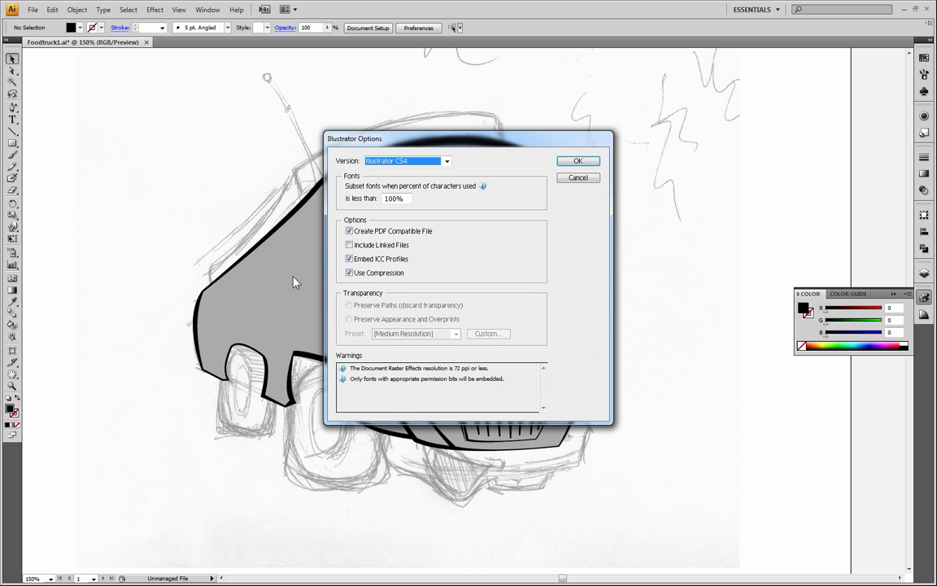
left_click(576, 162)
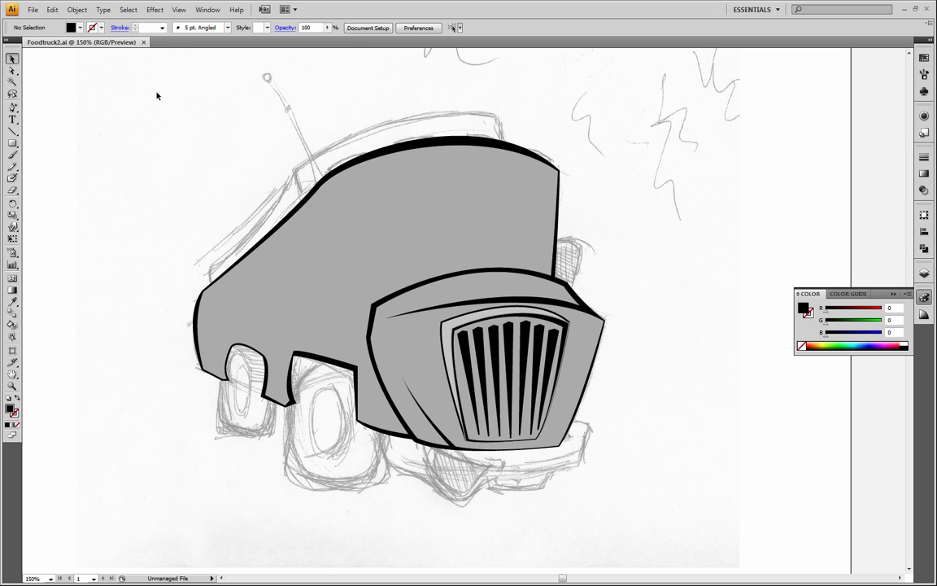
Step: Select all the truck's body, hood and grille paths and lower their opacity to 24%
mouse_move(140, 84)
left_mouse_down()
mouse_move(318, 321)
mouse_move(699, 557)
mouse_move(700, 549)
left_mouse_up()
left_click(327, 28)
left_click_drag(325, 39, 283, 40)
left_click(700, 298)
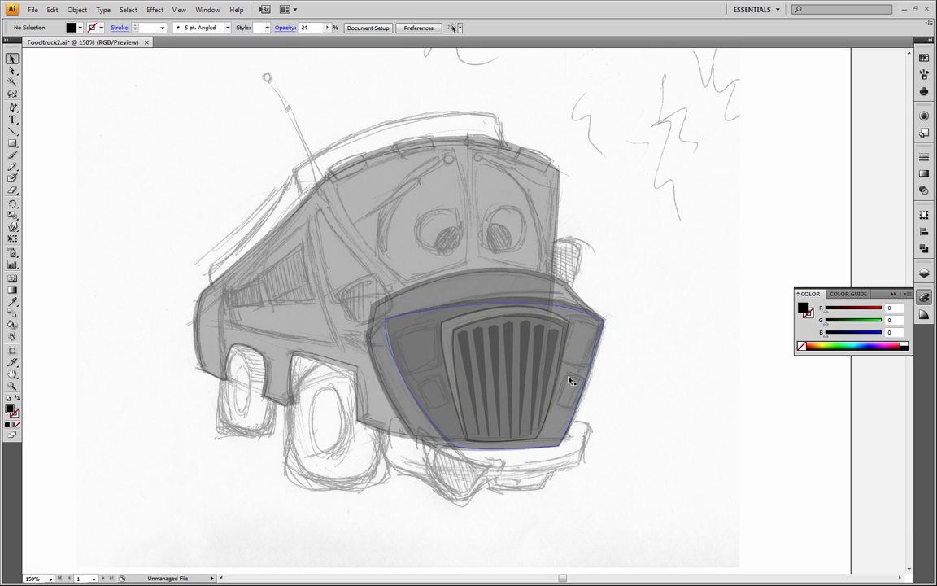
Step: Add a new layer above Grill Bars and name it Head Lights
left_click(924, 273)
left_click(878, 450)
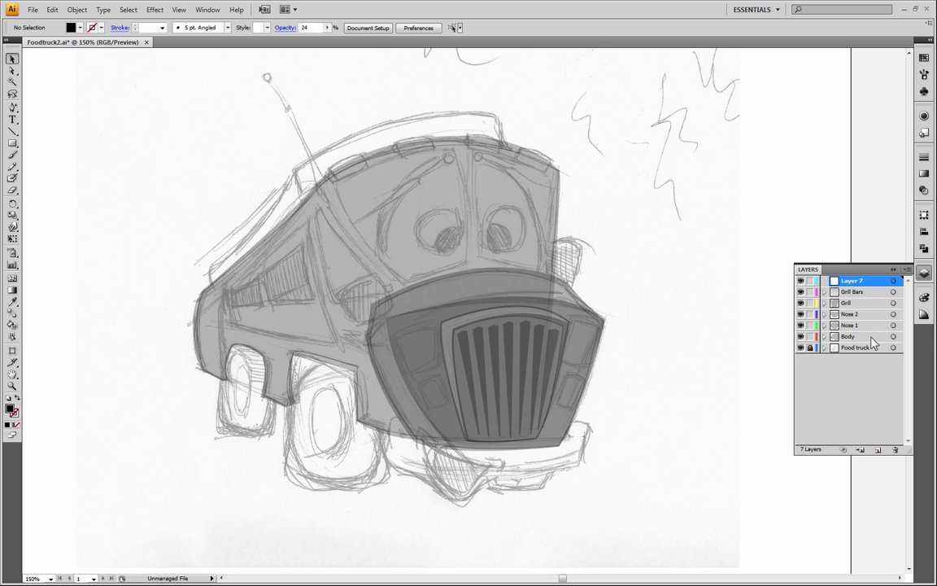
double_click(858, 285)
type("Head Light")
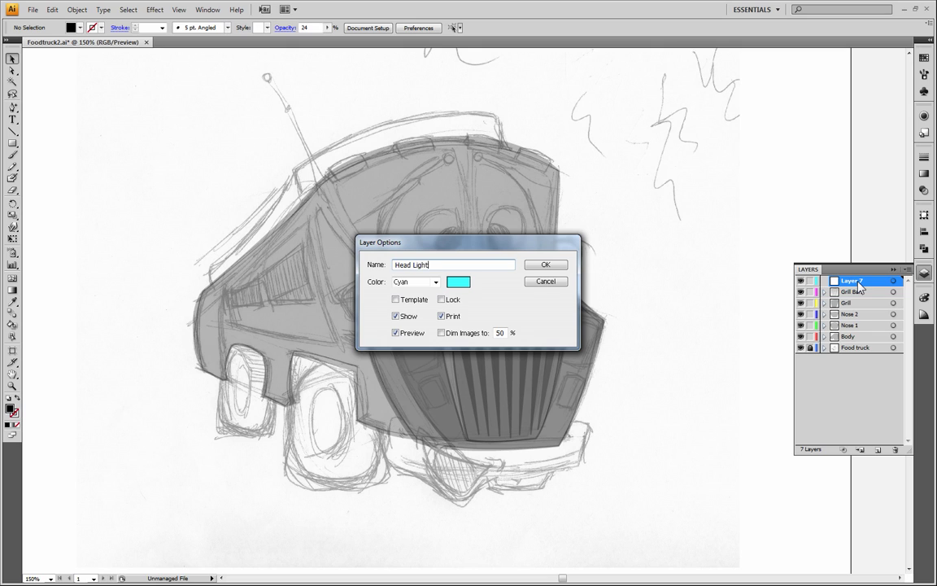
type("s")
key("Return")
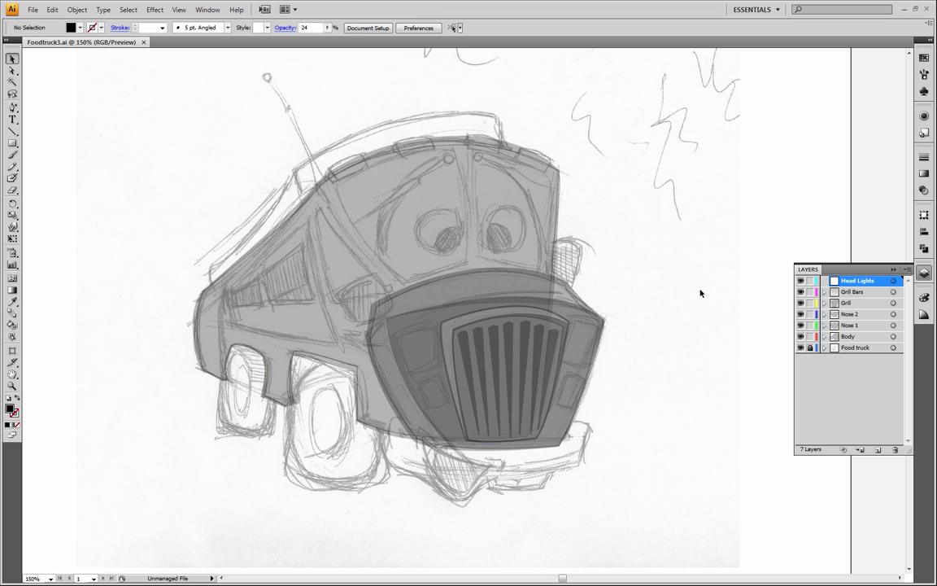
Step: Set the drawing colours to no fill and a black 1 pt stroke for tracing the headlights
left_click(17, 397)
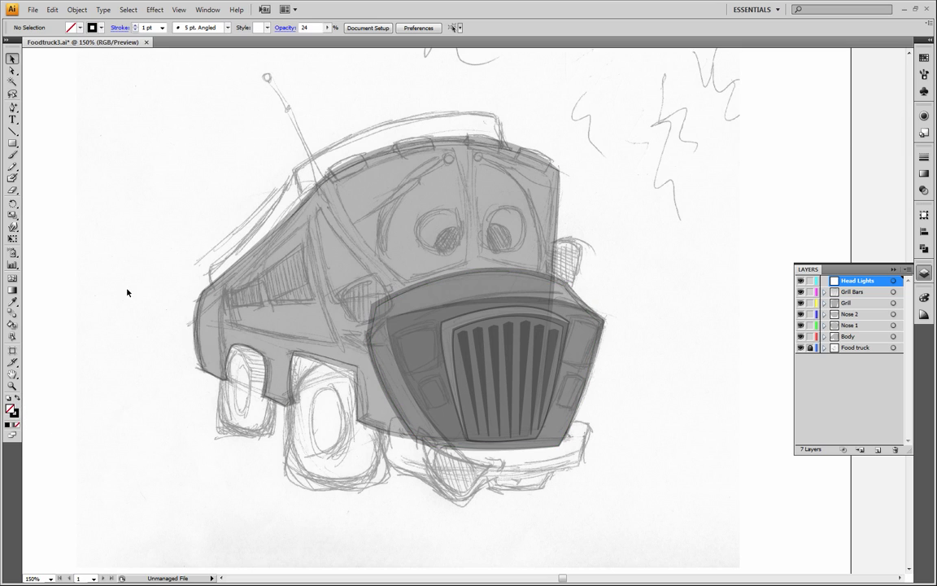
left_click(13, 107)
left_click(13, 386)
left_click(447, 339)
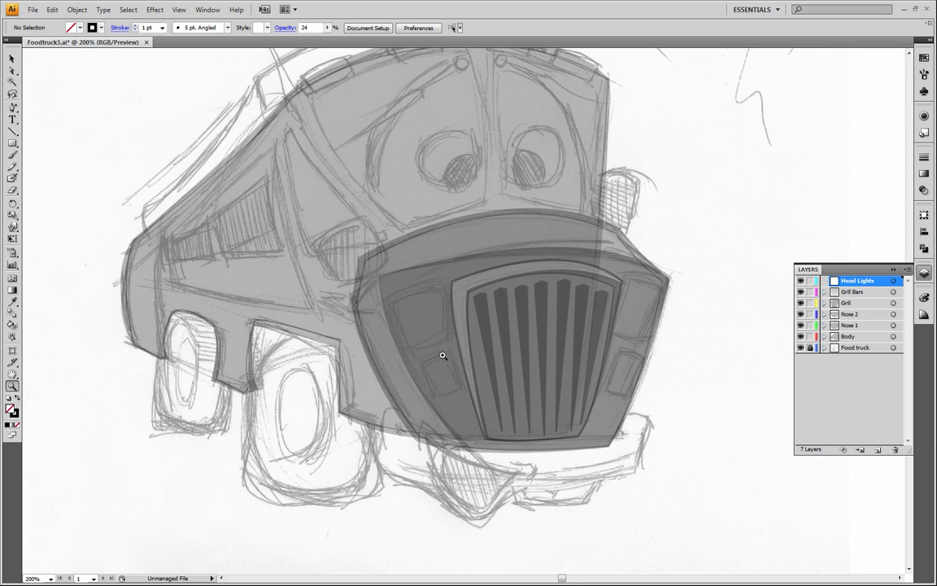
left_click(439, 348)
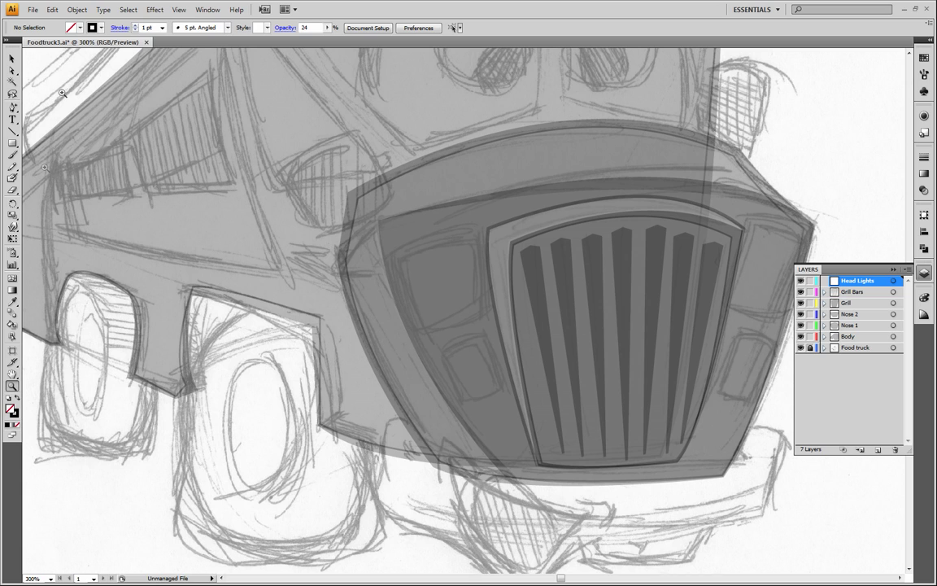
left_click(12, 106)
left_click(392, 258)
left_click(481, 328)
left_click(398, 255)
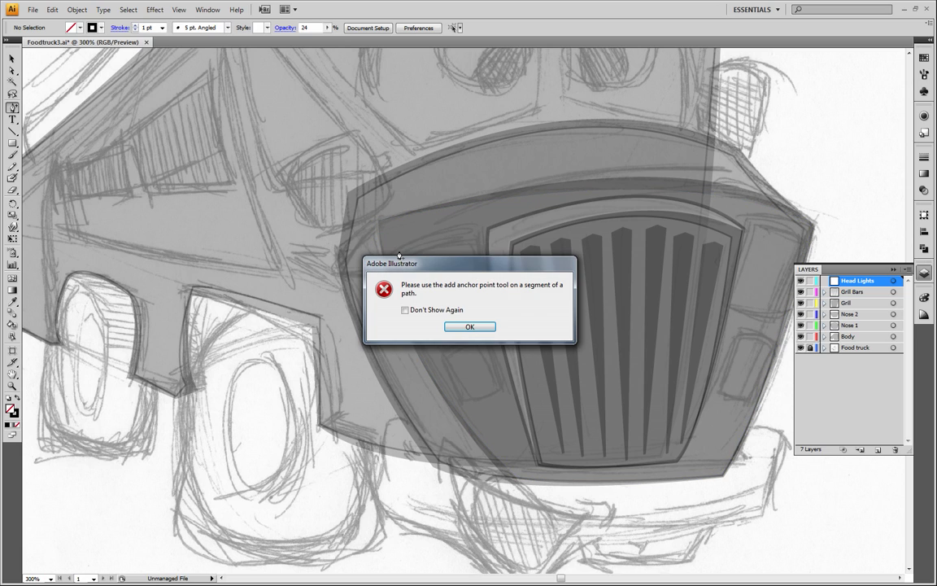
left_click(476, 329)
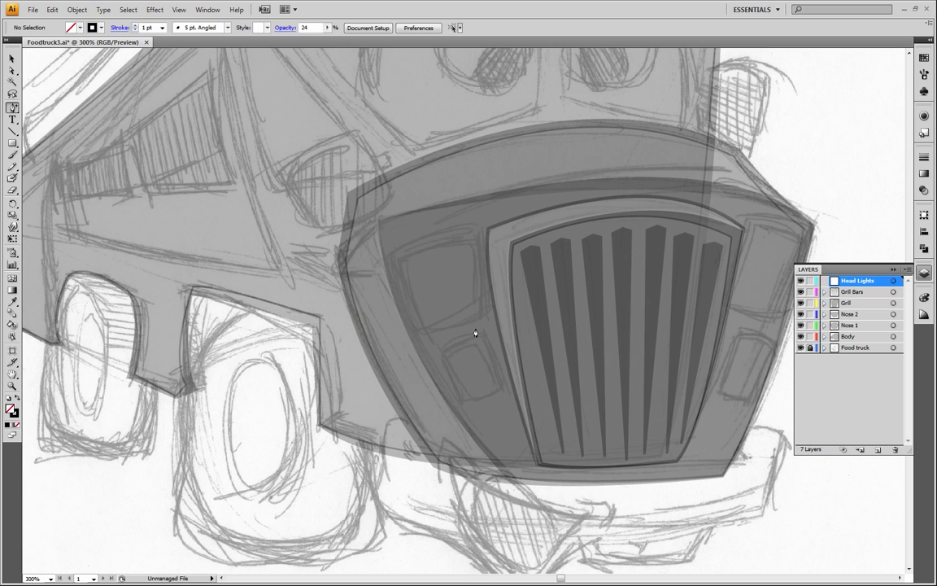
Step: Trace the upper headlight on the left side of the grille as a closed four-corner curved path with the Pen tool
left_click(13, 109)
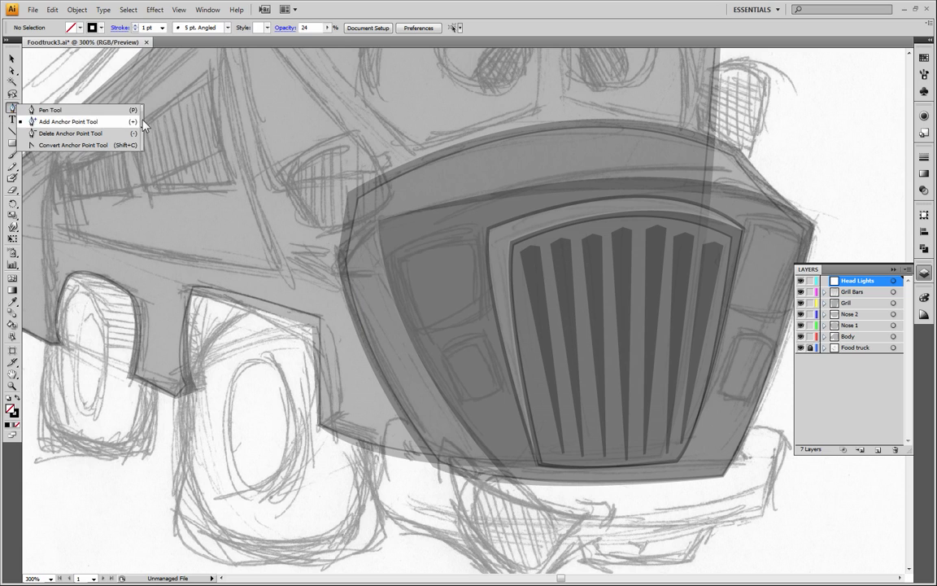
left_click(76, 111)
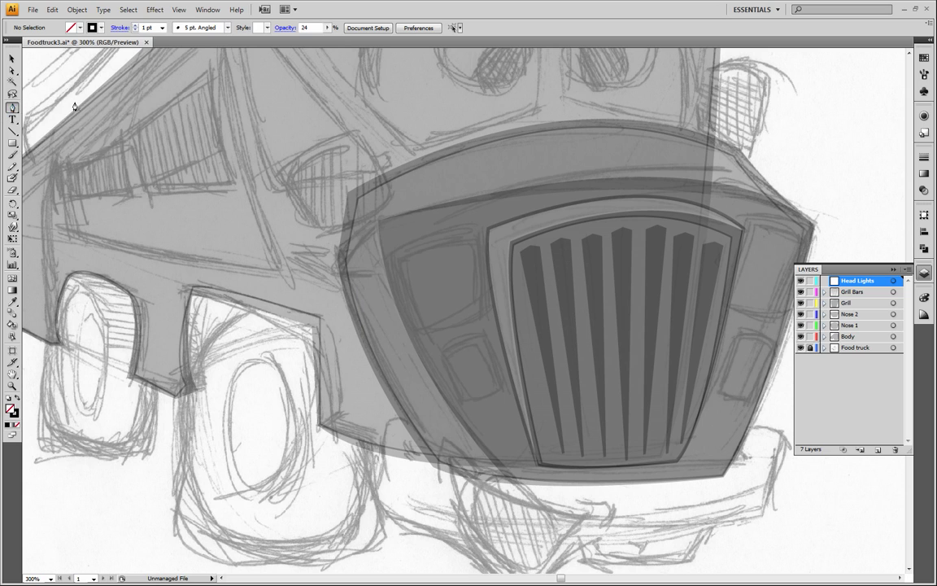
left_click(385, 254)
left_click_drag(480, 226, 514, 244)
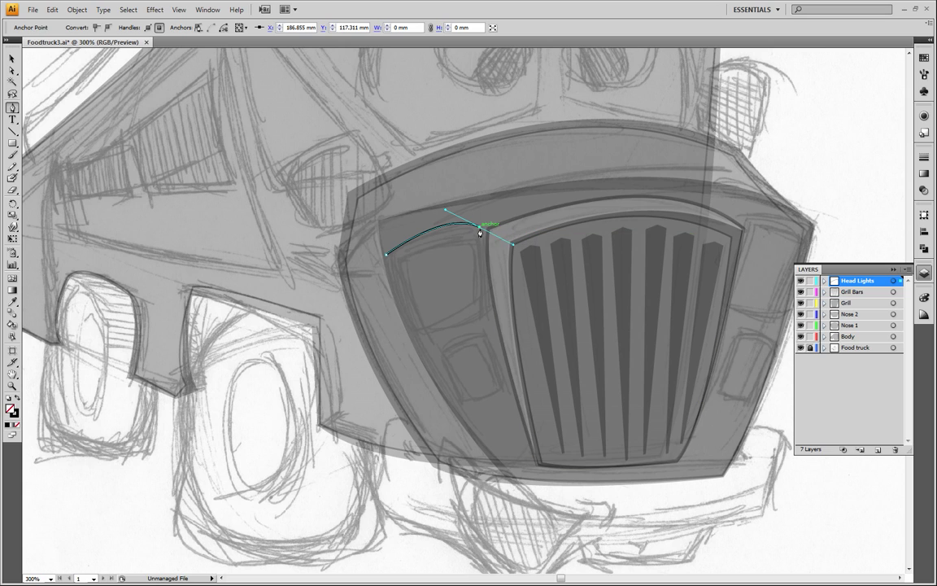
left_click(479, 229)
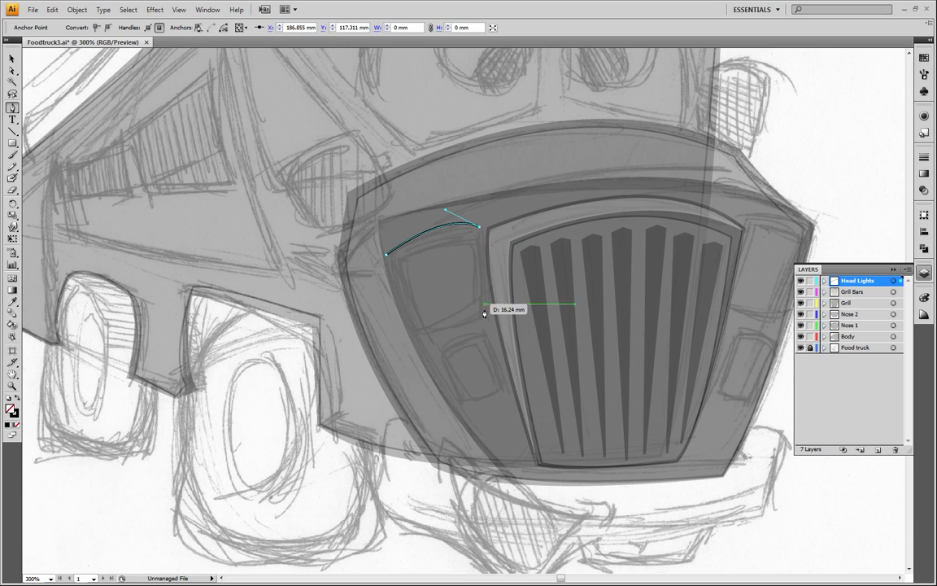
left_click_drag(486, 312, 487, 345)
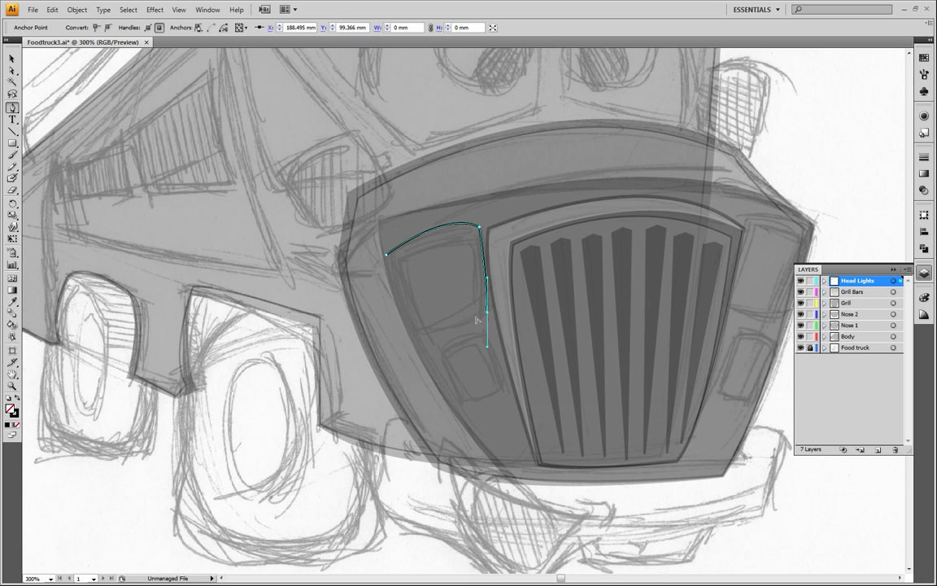
left_click(487, 317)
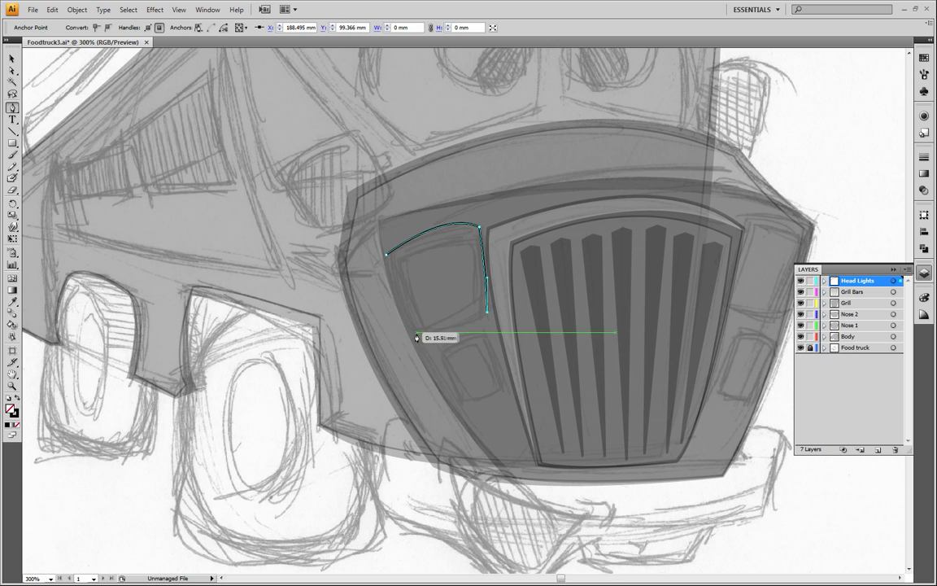
left_click_drag(419, 334, 391, 337)
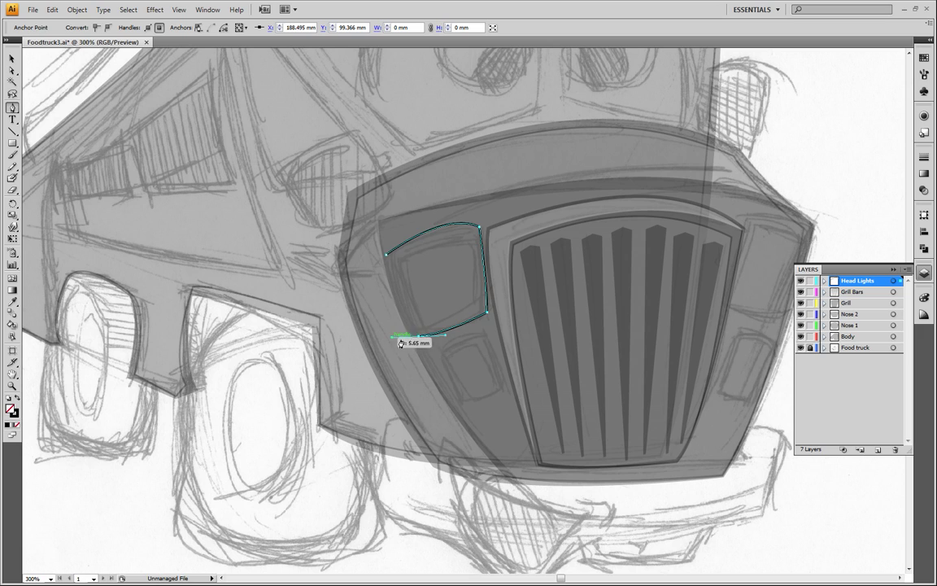
left_click(418, 335)
left_click_drag(385, 253, 386, 216)
left_click(13, 59)
left_click(830, 189)
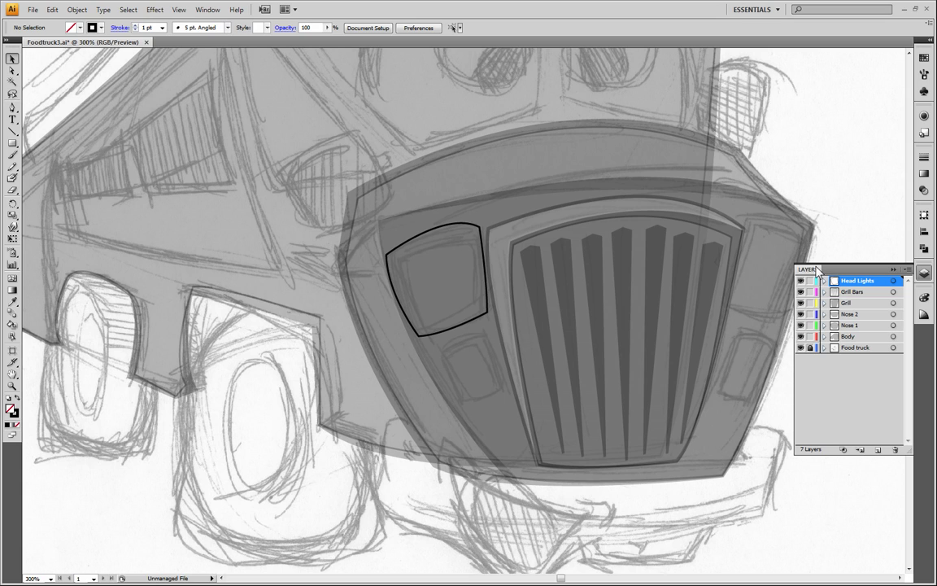
Step: Give the headlight path a solid black fill and a black stroke
left_click(468, 227)
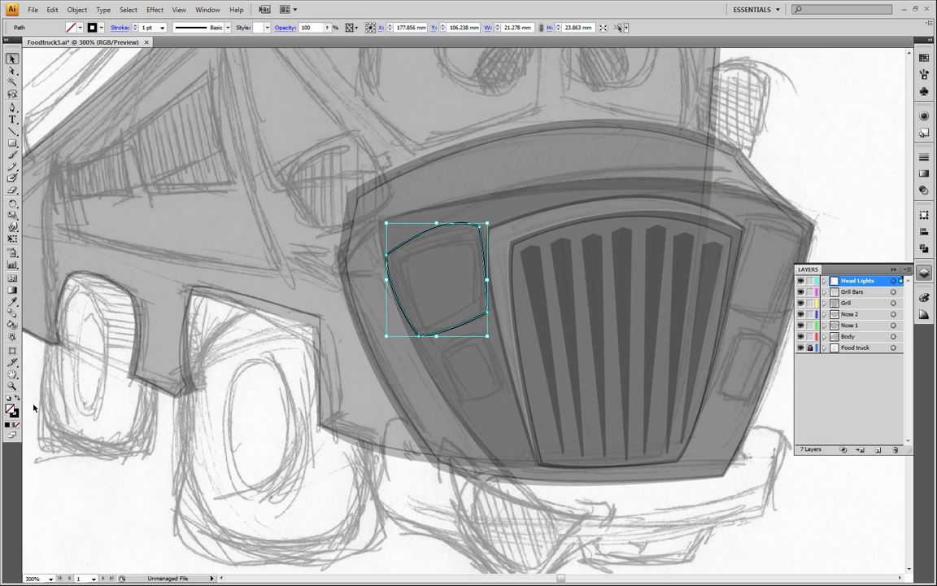
left_click(17, 398)
left_click(16, 414)
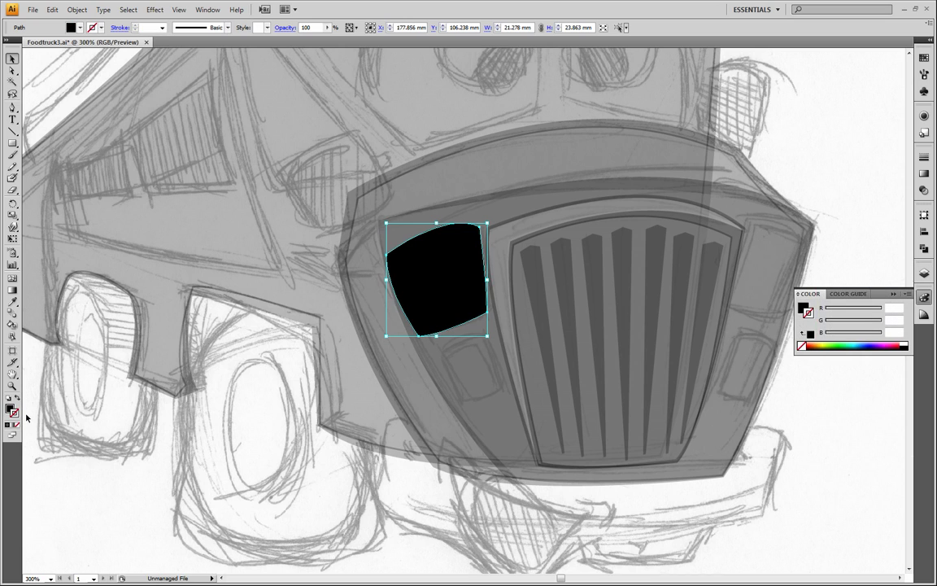
left_click(905, 348)
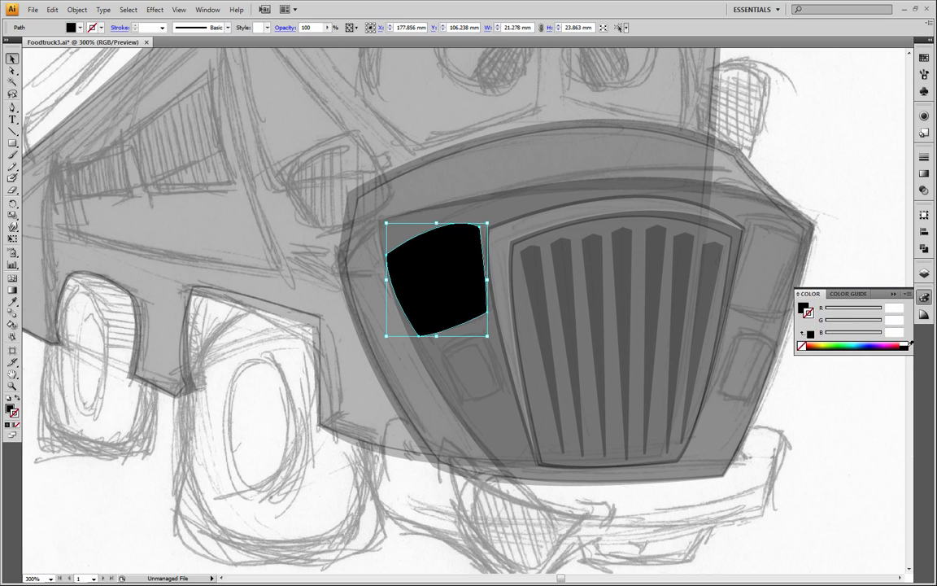
left_click(91, 513)
left_click(434, 305)
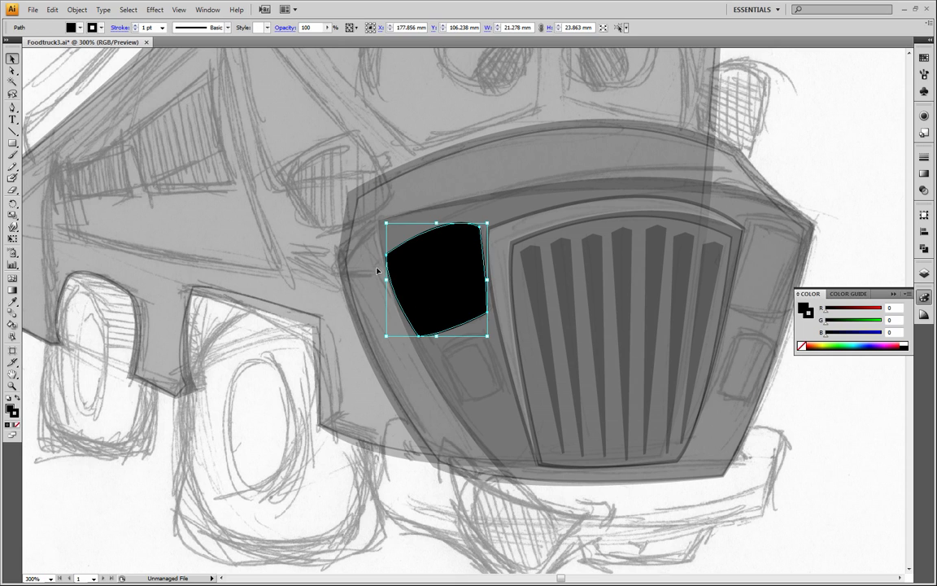
Step: Copy the black headlight shape and paste the duplicate in front of it
left_click(52, 9)
left_click(47, 69)
left_click(50, 9)
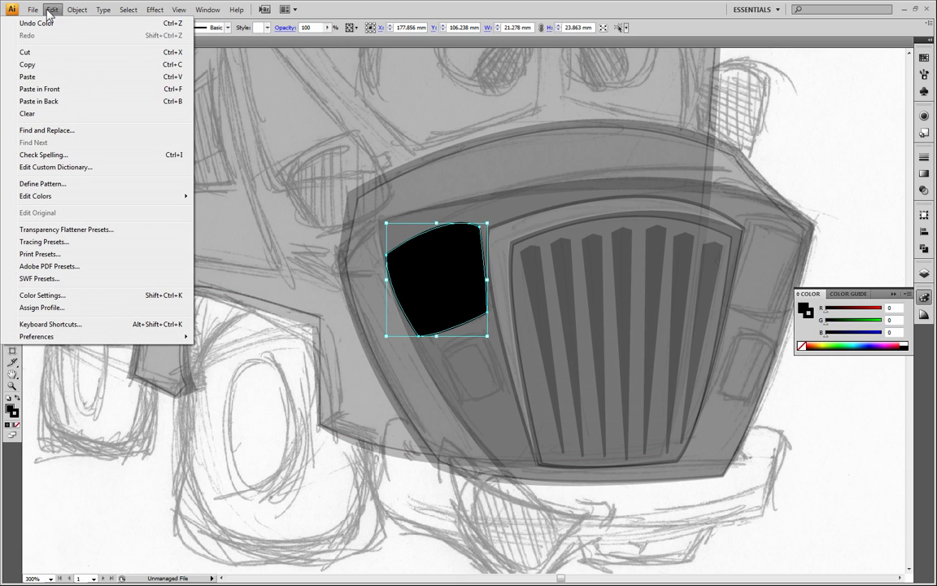
left_click(49, 90)
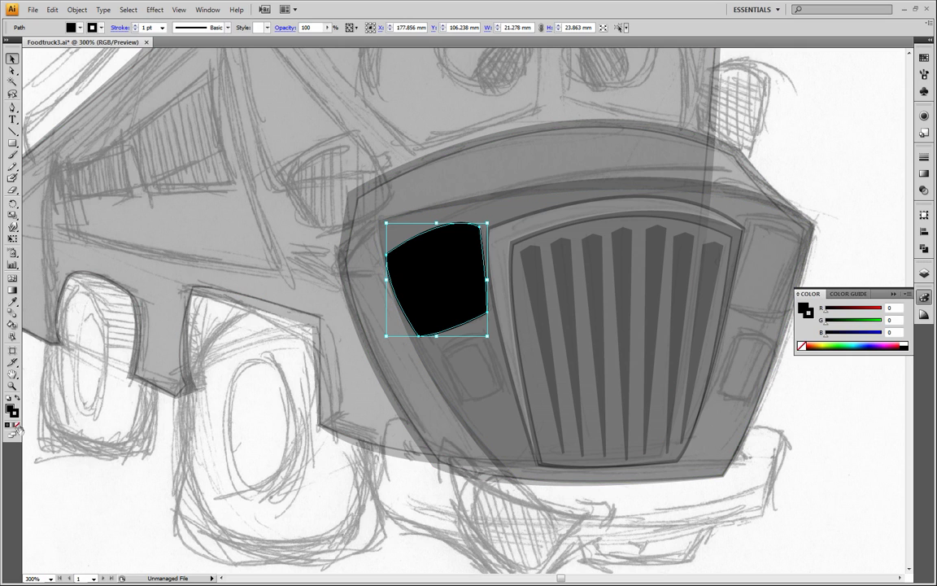
Step: Remove the front headlight copy's stroke and apply the truck body's grey appearance to the copy with the Eyedropper
left_click(17, 424)
mouse_move(437, 289)
left_mouse_down()
mouse_move(382, 366)
mouse_move(391, 370)
left_mouse_up()
key("ctrl+z")
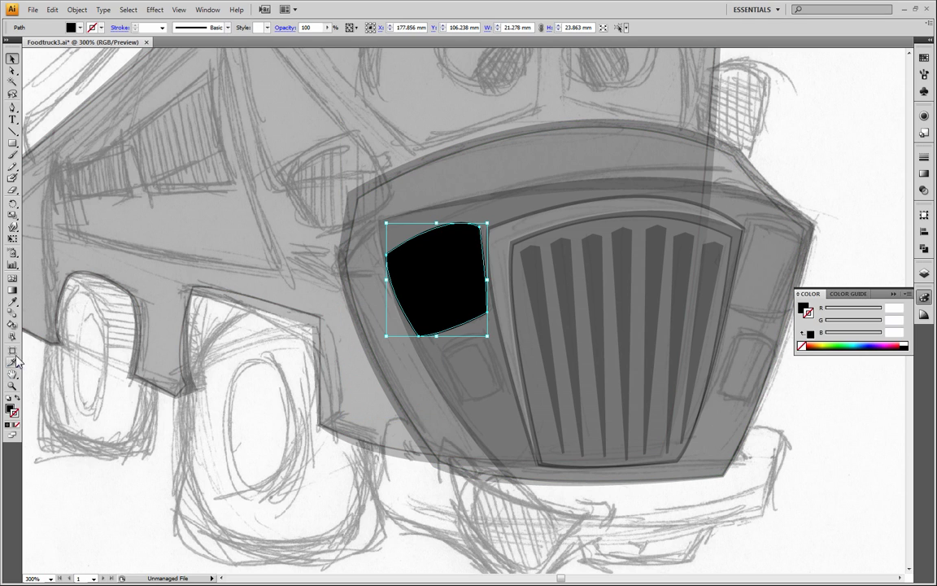
left_click(12, 301)
left_click(273, 149)
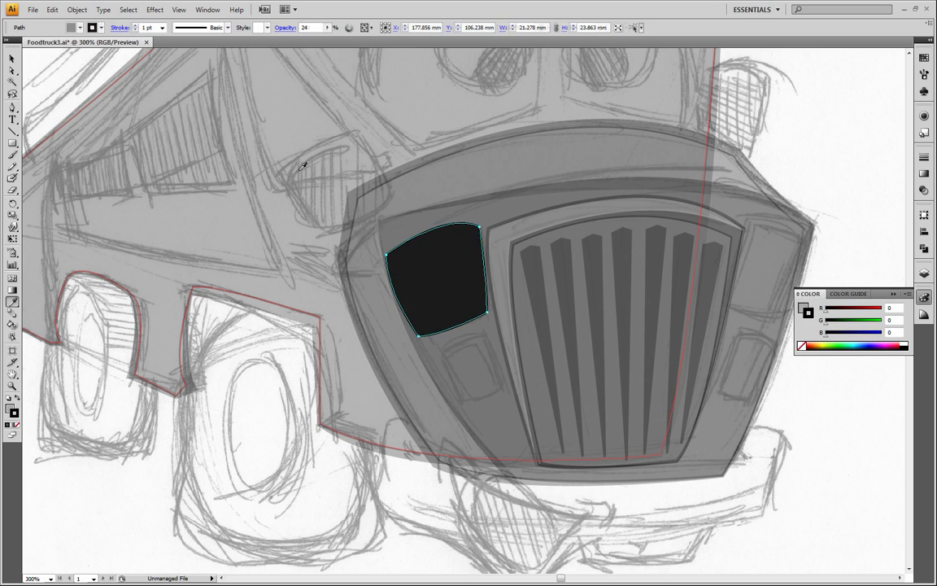
Step: Select all the truck's paths, including the headlight, and set their opacity to 100%
left_click(13, 386)
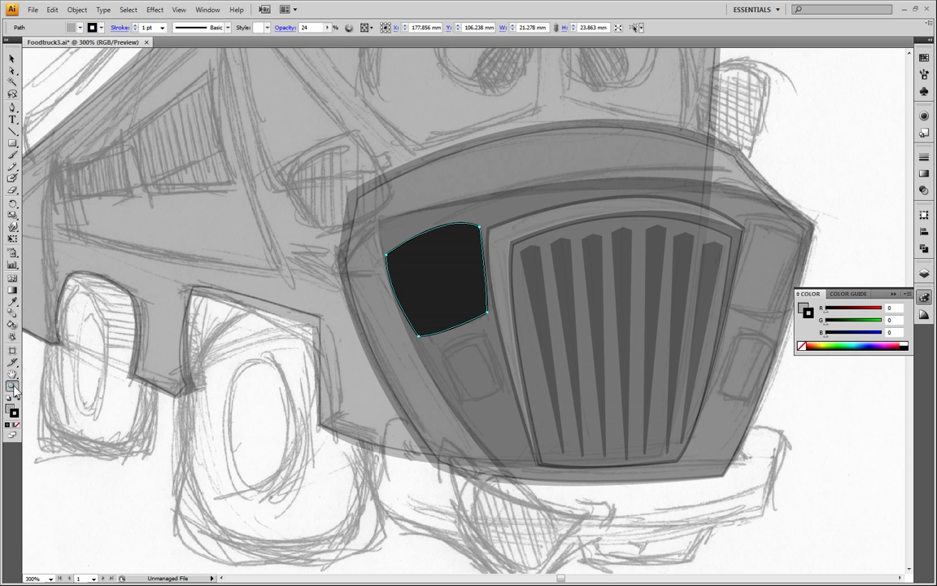
left_click(305, 374, "alt")
left_click(518, 270, "alt")
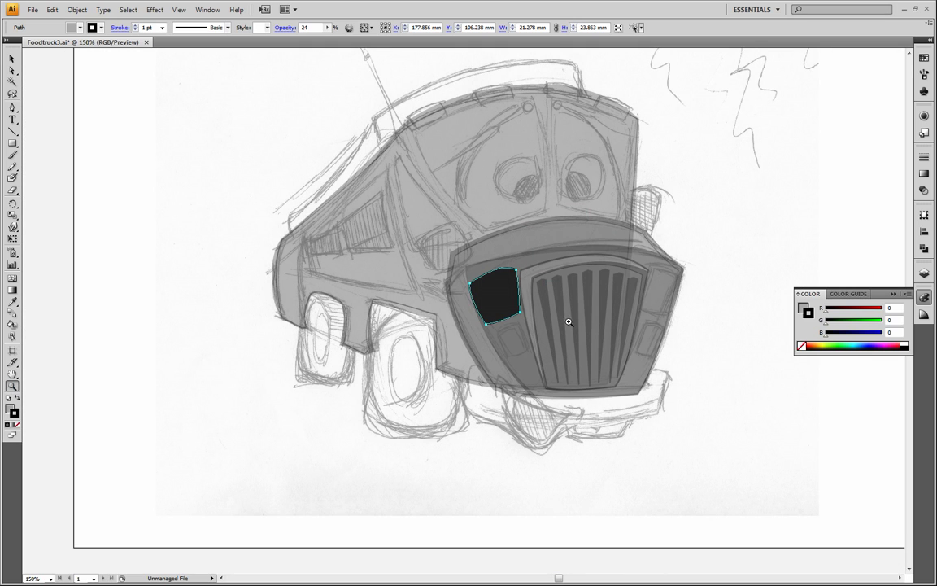
left_click(12, 59)
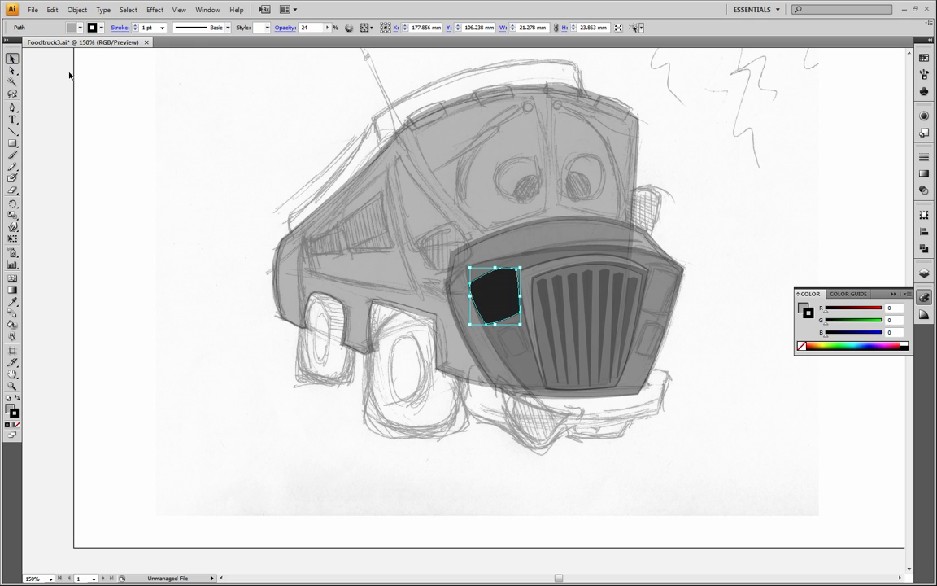
left_click_drag(203, 63, 791, 483)
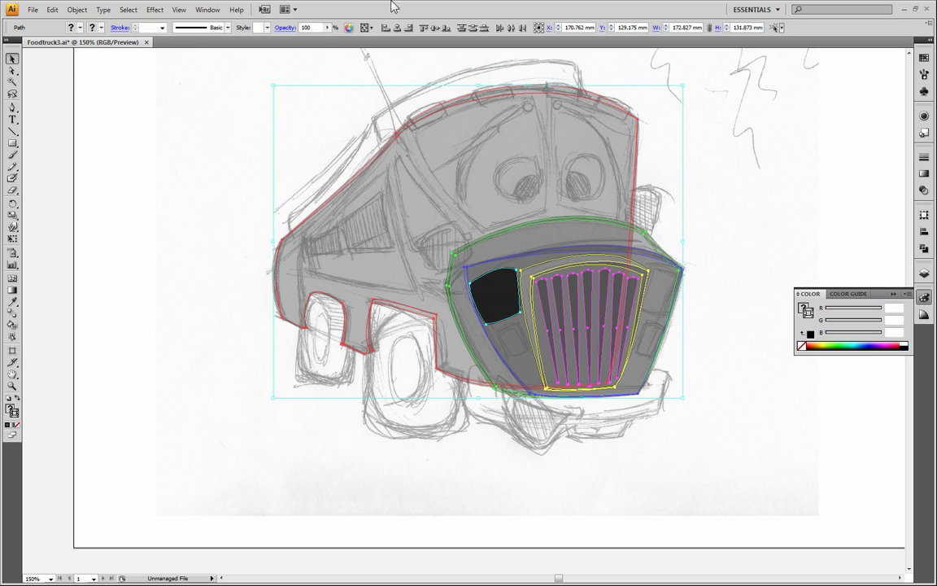
left_click(327, 27)
left_click(328, 40)
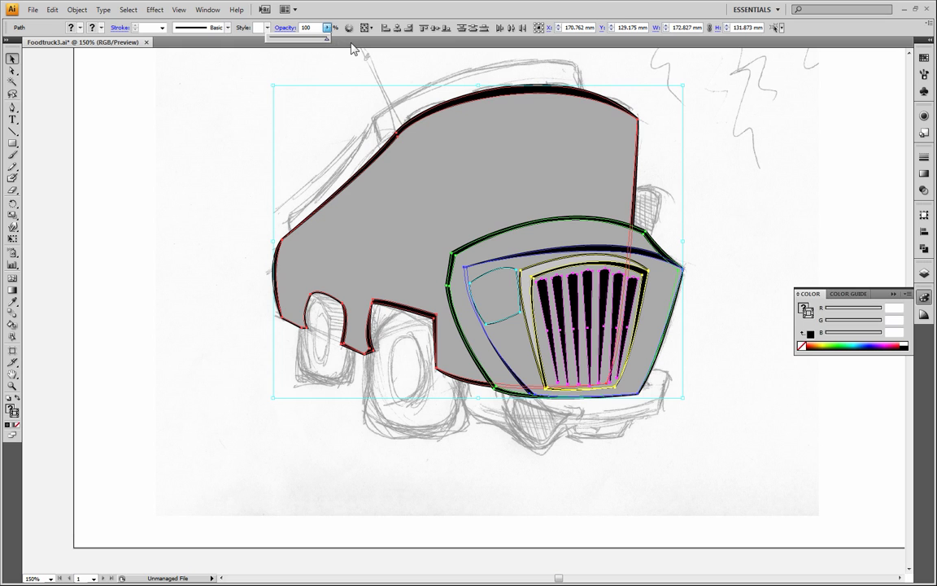
left_click(13, 386)
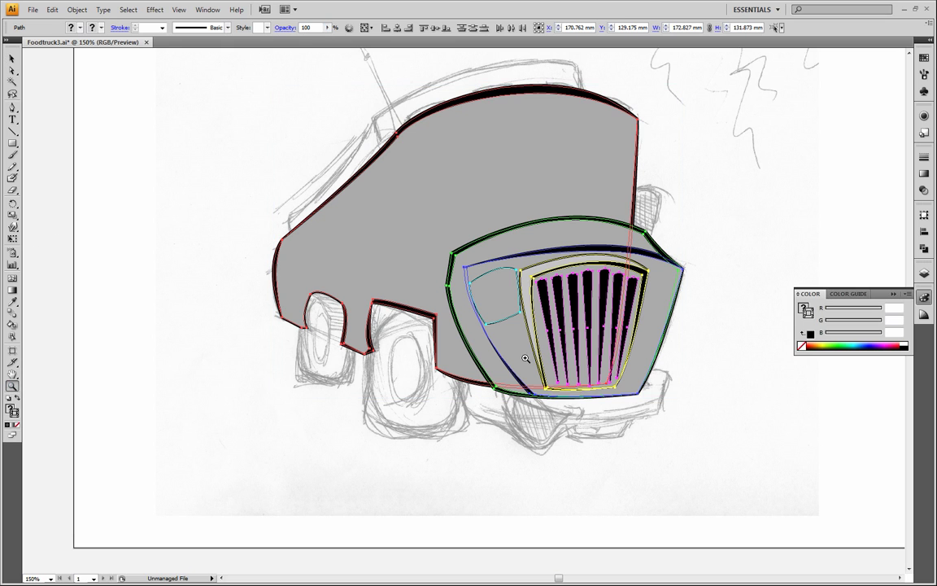
Step: Move the grey headlight copy down off the black headlight shape to expose the shape underneath
left_click(525, 359)
left_click(525, 370)
left_click(528, 389)
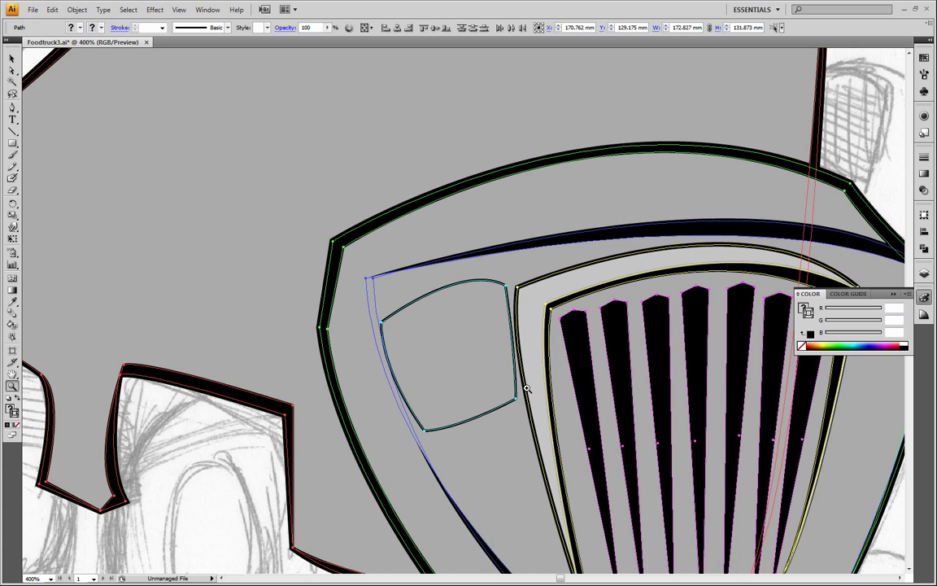
left_click(12, 59)
left_click(246, 497)
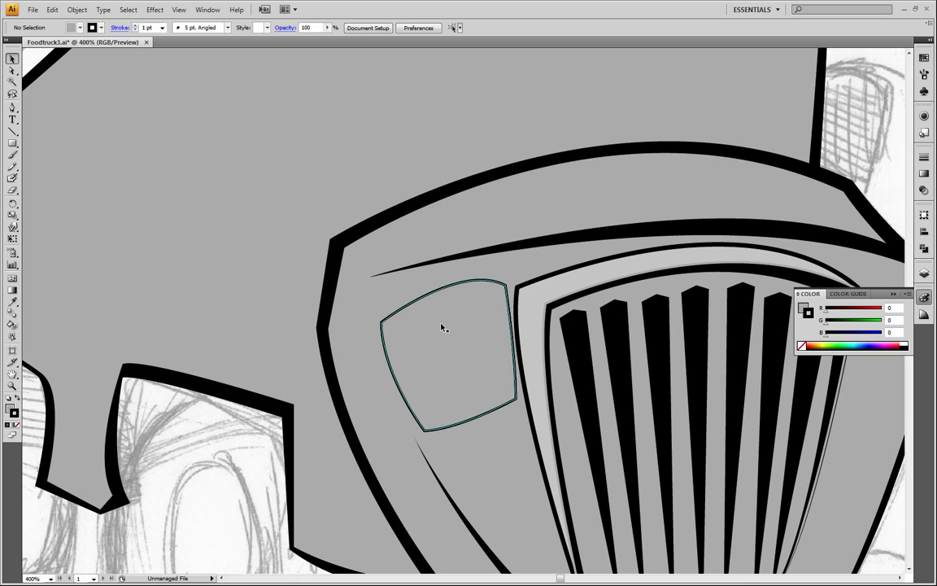
mouse_move(431, 327)
left_mouse_down()
mouse_move(453, 356)
mouse_move(432, 333)
left_mouse_up()
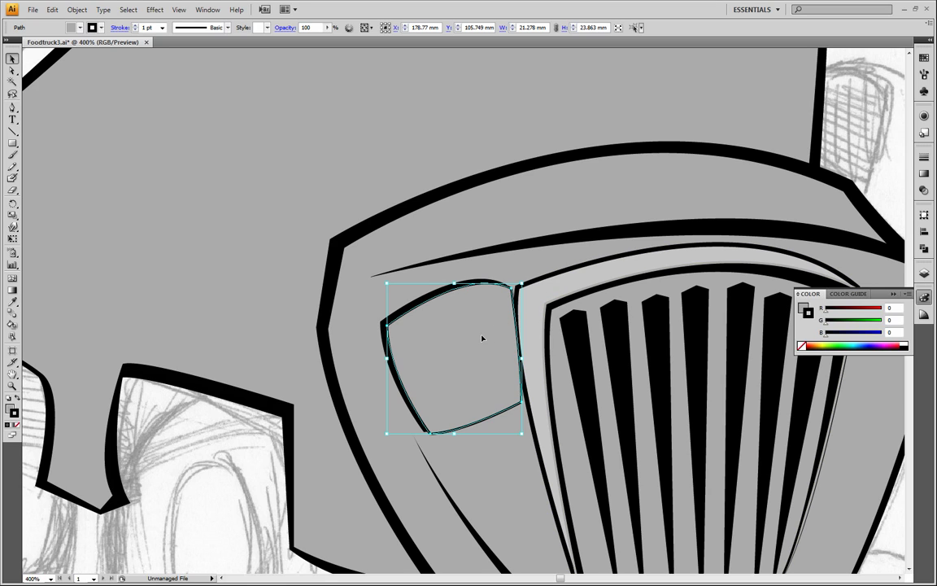
key("ctrl+z")
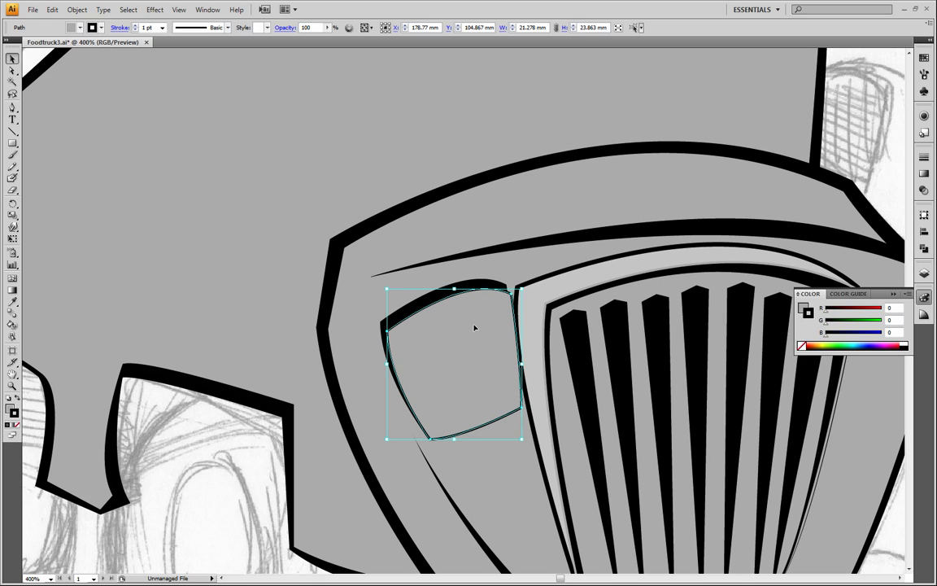
left_click_drag(474, 337, 459, 371)
left_click_drag(477, 384, 476, 387)
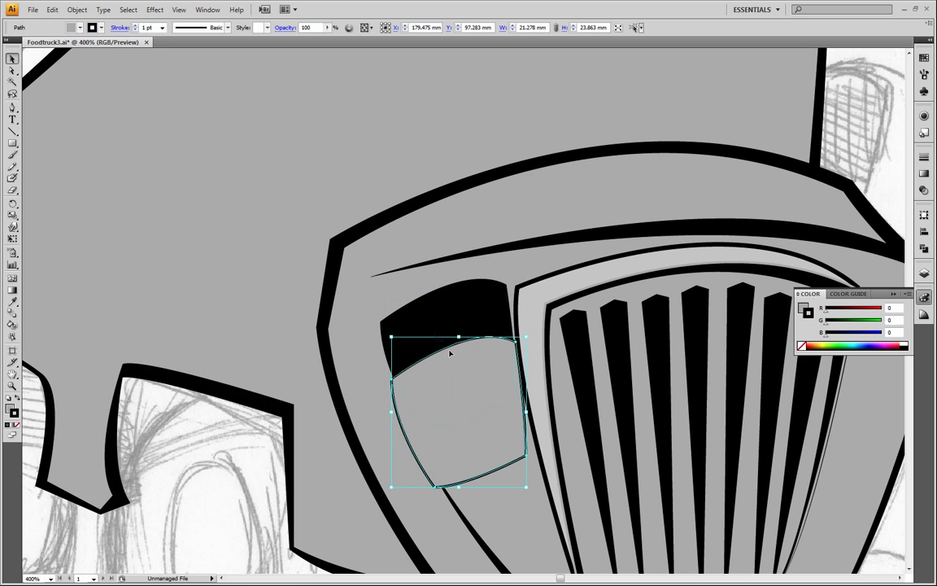
Step: Apply the grille surround's light grey fill and 2 pt black stroke to the back headlight shape with the Eyedropper
left_click(441, 307)
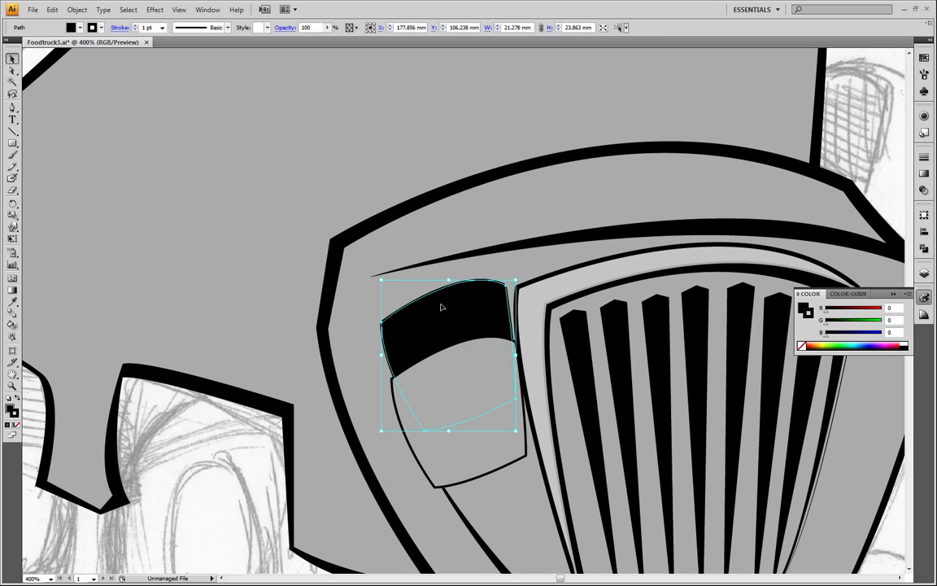
left_click(12, 302)
left_click(565, 304)
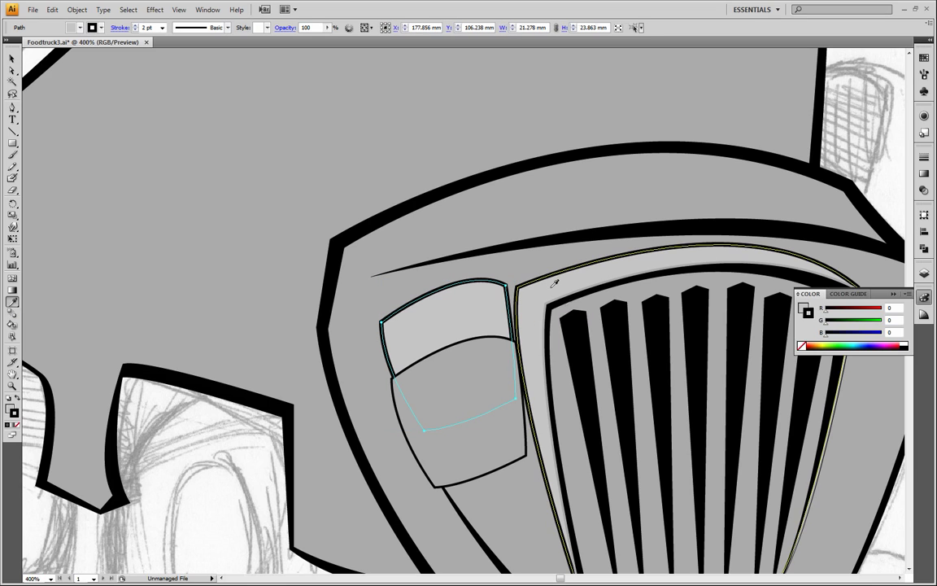
left_click(12, 59)
left_click(220, 176)
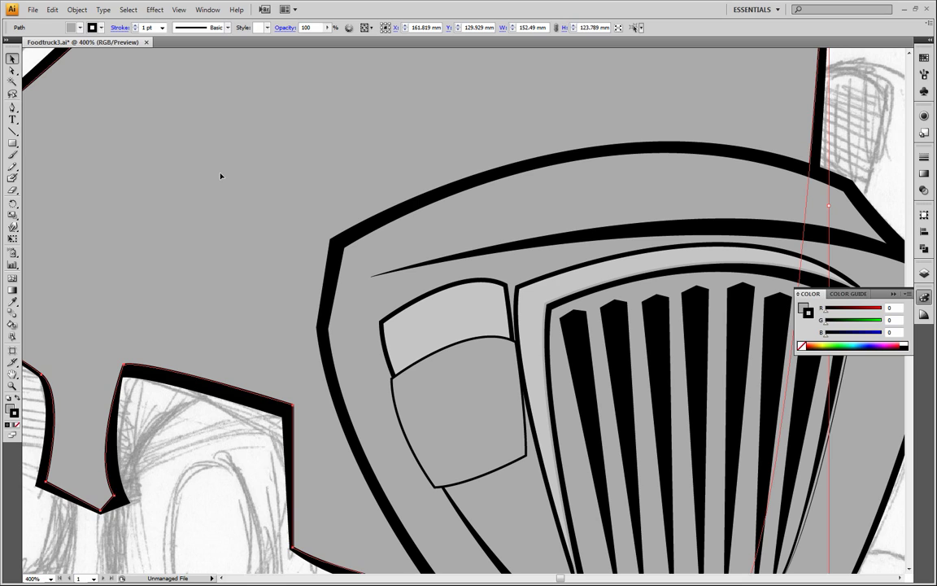
Step: Swap the back headlight shape's fill and stroke colours, then remove its stroke
left_click(425, 325)
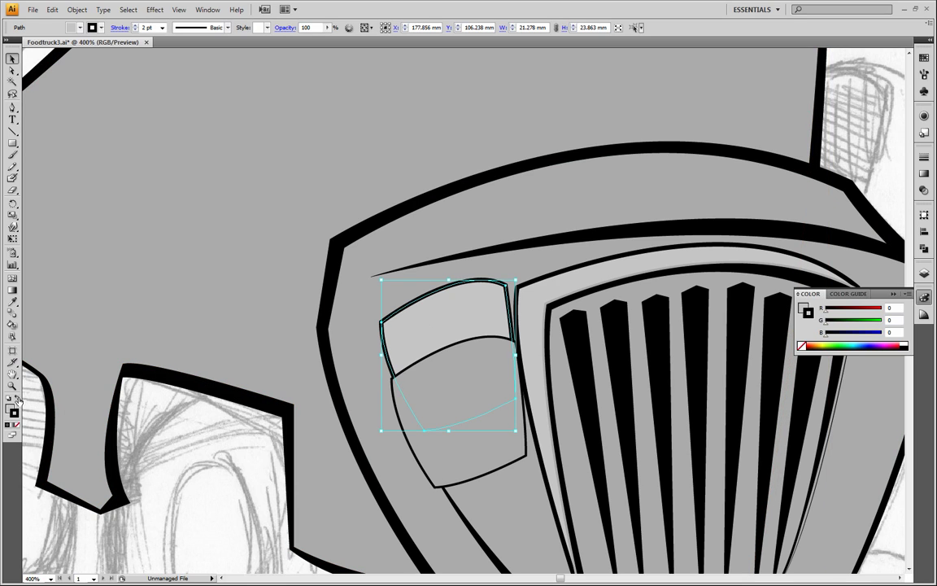
left_click(17, 399)
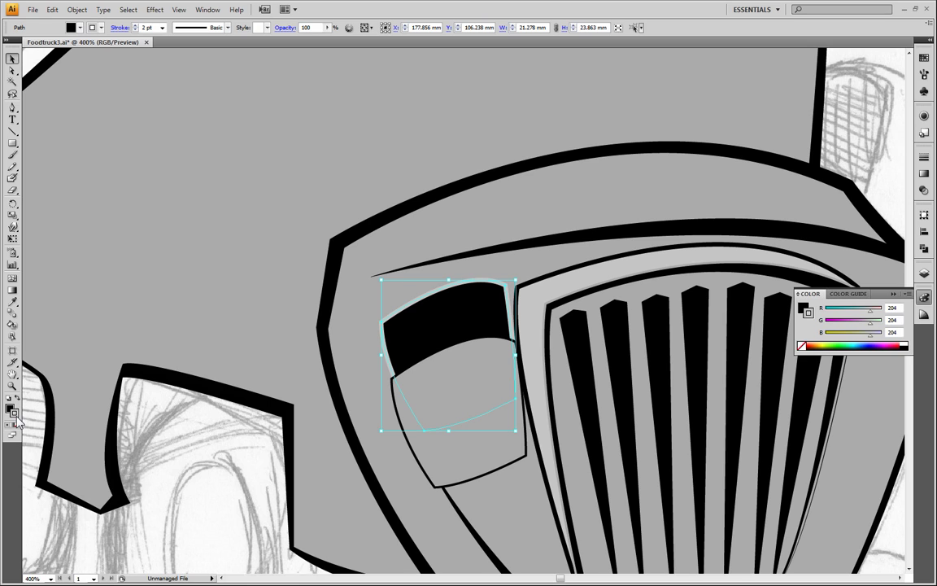
left_click(17, 425)
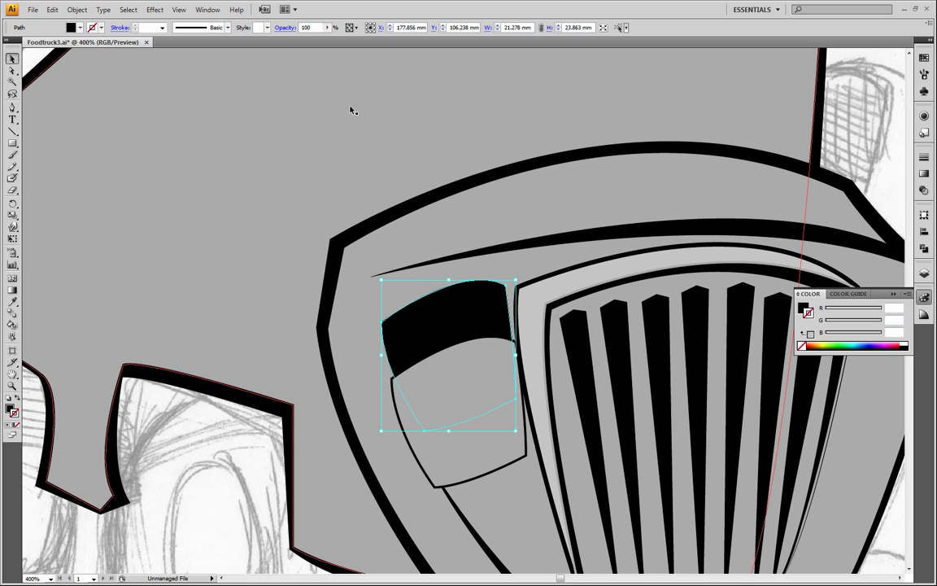
left_click(236, 429)
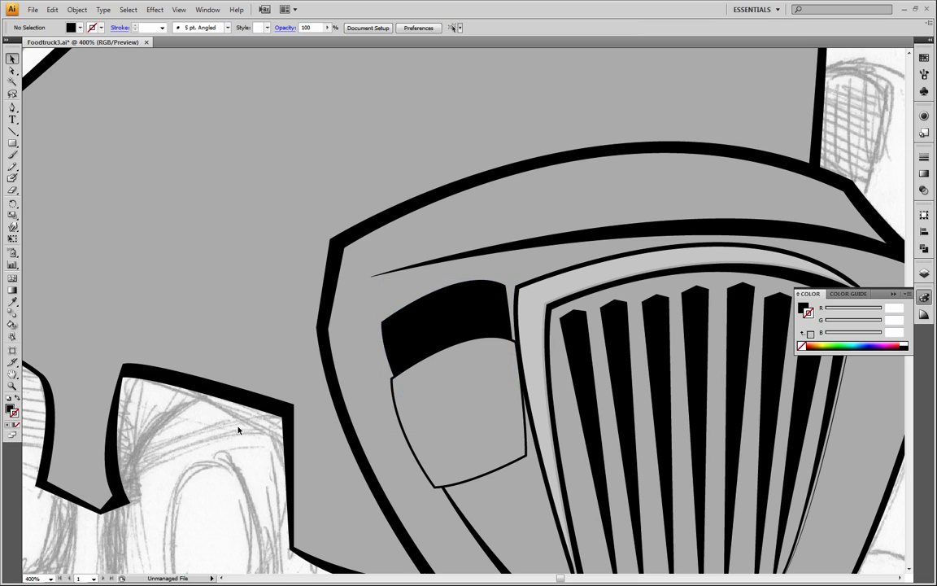
Step: Remove the grey headlight copy's stroke and offset it up over the black shape, leaving a rim exposed
left_click(471, 408)
left_click_drag(471, 409, 466, 381)
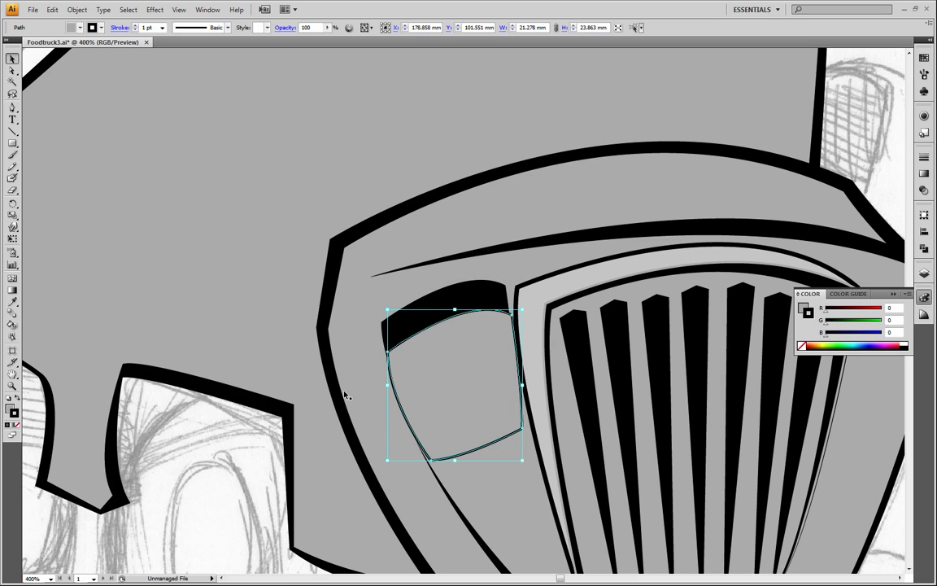
left_click(17, 423)
mouse_move(461, 396)
left_mouse_down()
mouse_move(454, 364)
mouse_move(470, 383)
left_mouse_up()
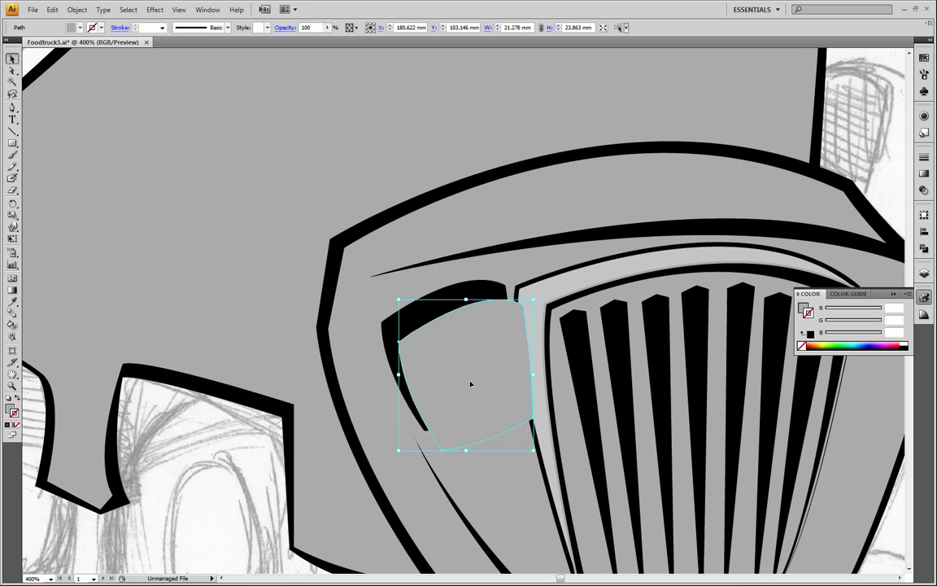
Step: Apply the grey copy's appearance to the black headlight shape behind it with the Eyedropper
left_click(413, 319)
left_click(12, 301)
left_click(422, 341)
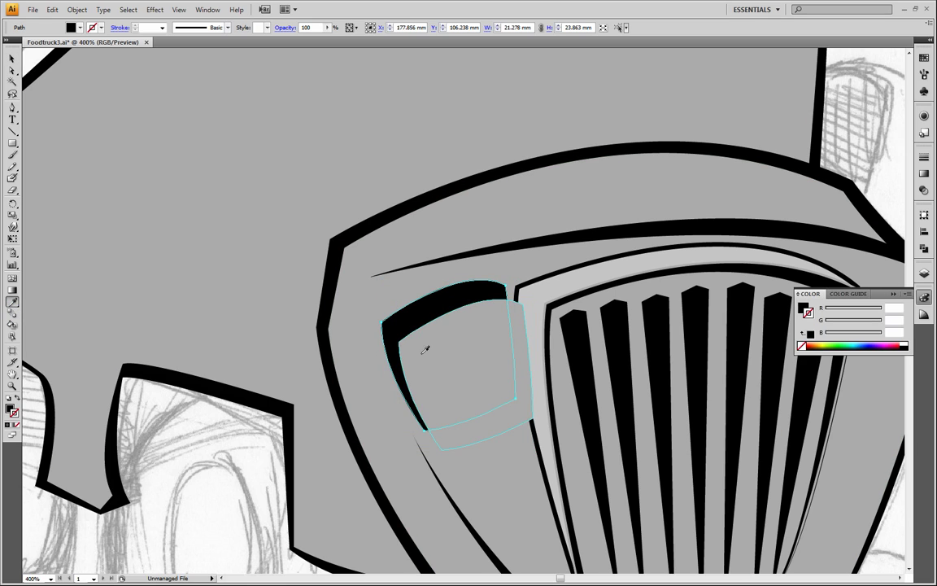
Step: Apply the grille surround's light grey fill to the back headlight shape with the Eyedropper and give it a 1 pt black stroke
left_click(12, 59)
left_click(400, 294)
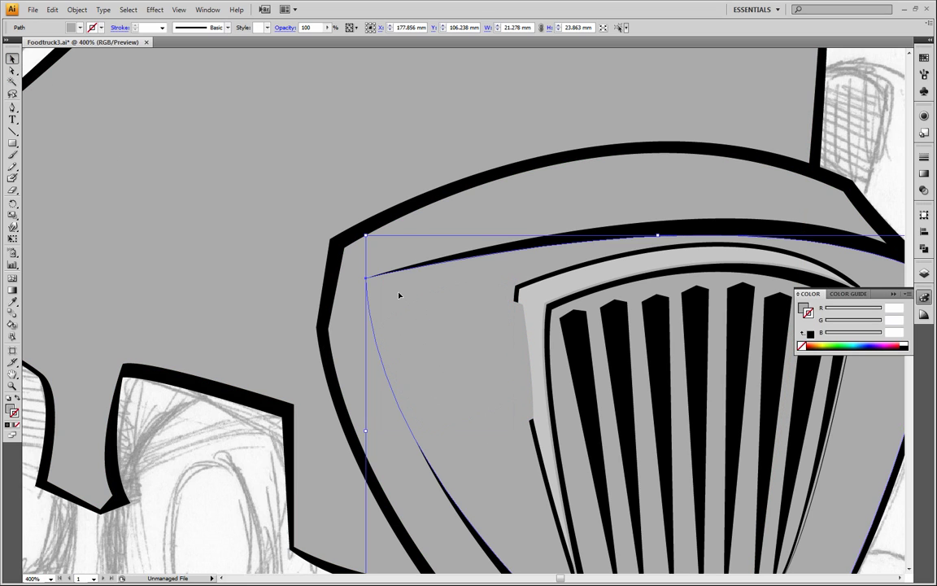
left_click(412, 307)
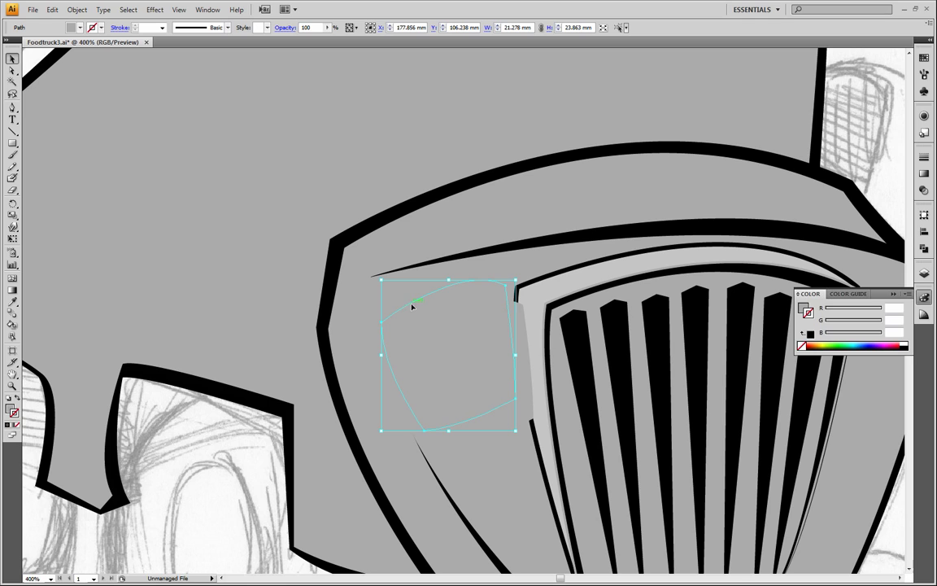
left_click(12, 302)
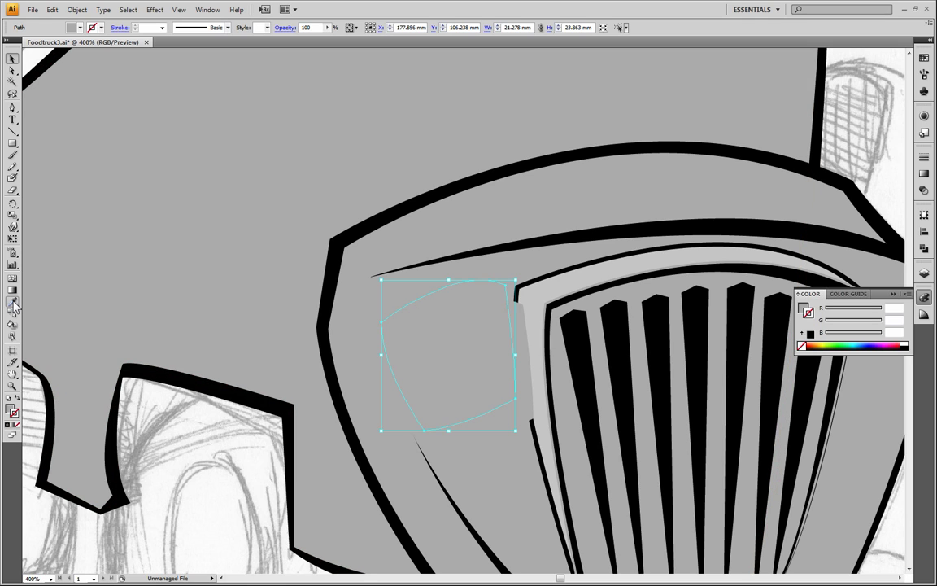
left_click(502, 285)
left_click(12, 61)
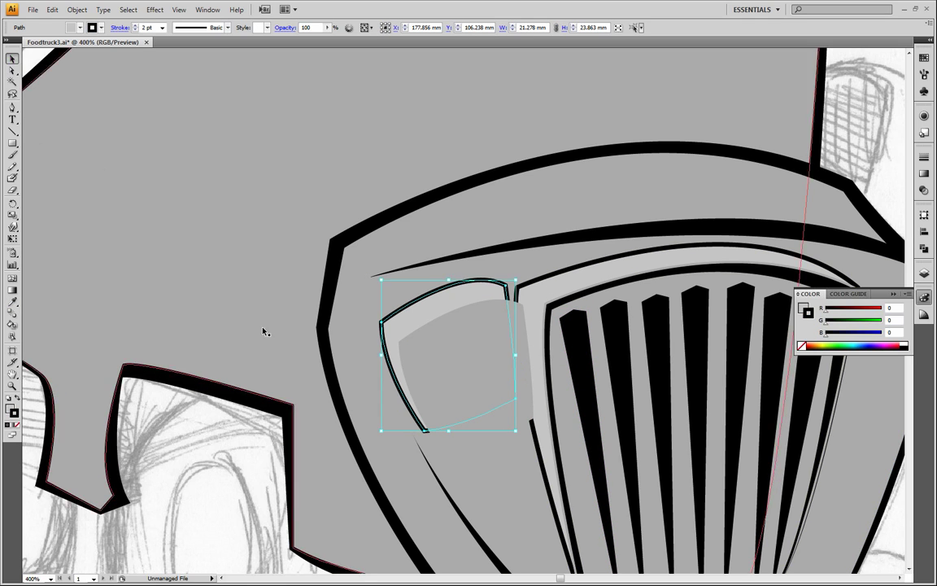
left_click(16, 425)
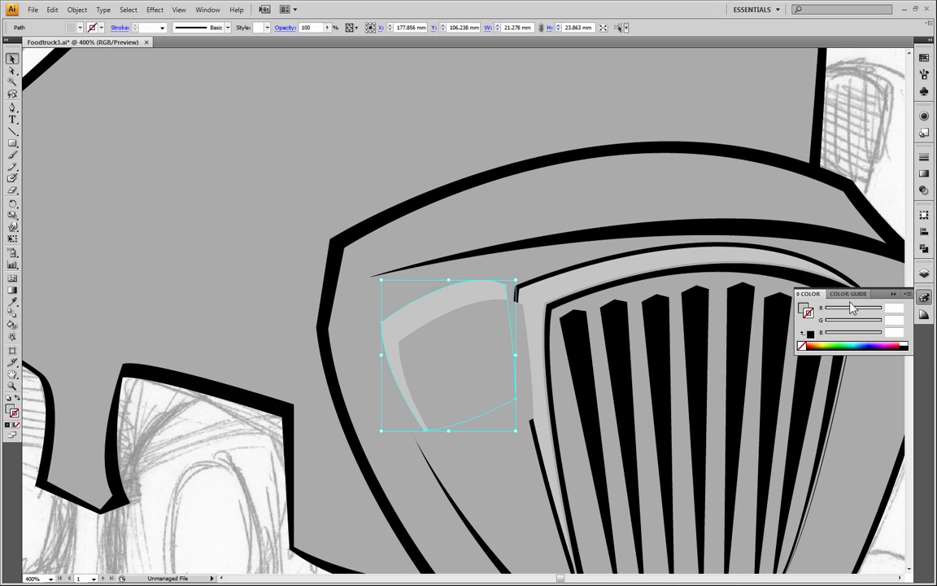
left_click(906, 344)
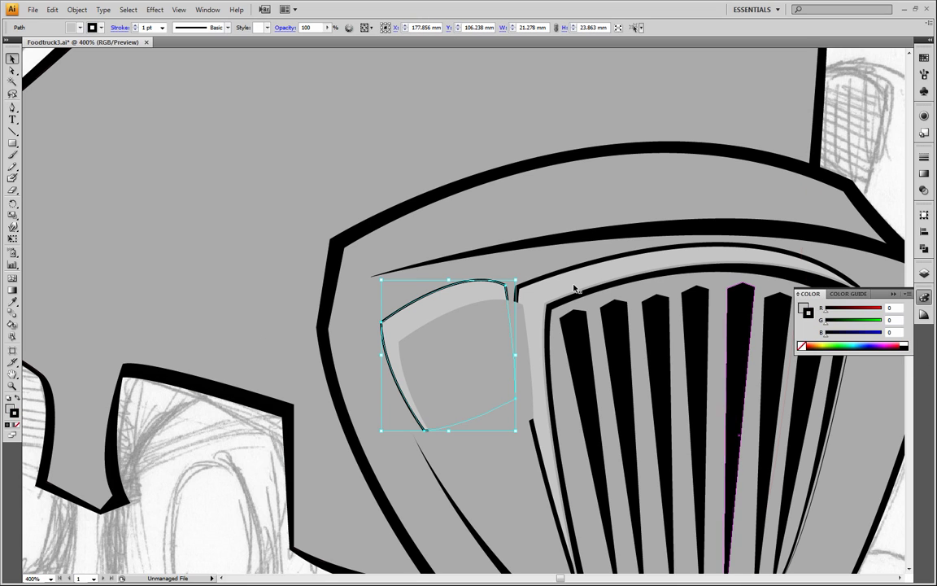
Step: Move the grey headlight copy back into alignment over the light grey headlight shape
mouse_move(485, 332)
left_mouse_down()
mouse_move(504, 352)
mouse_move(469, 372)
mouse_move(458, 358)
left_mouse_up()
left_click(221, 246)
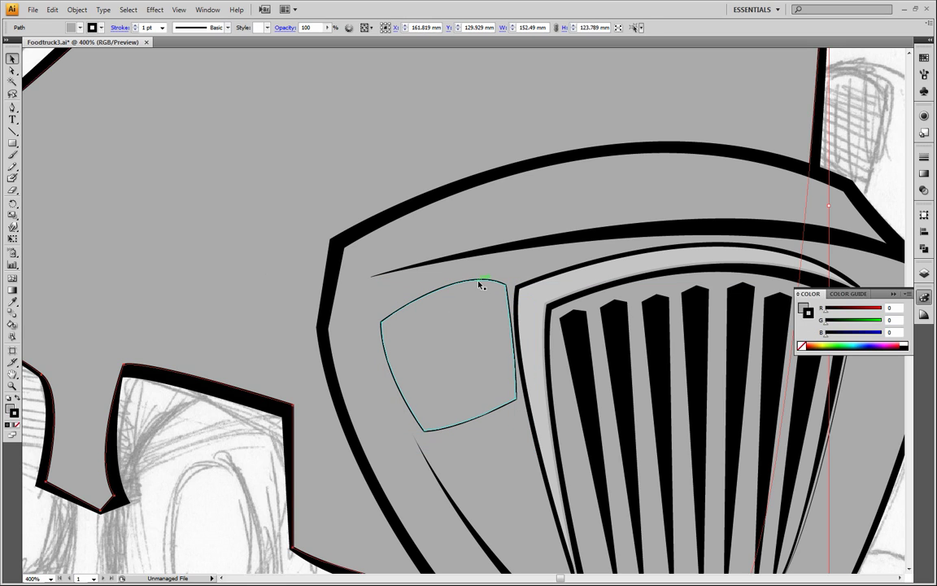
left_click(480, 284)
left_click(12, 71)
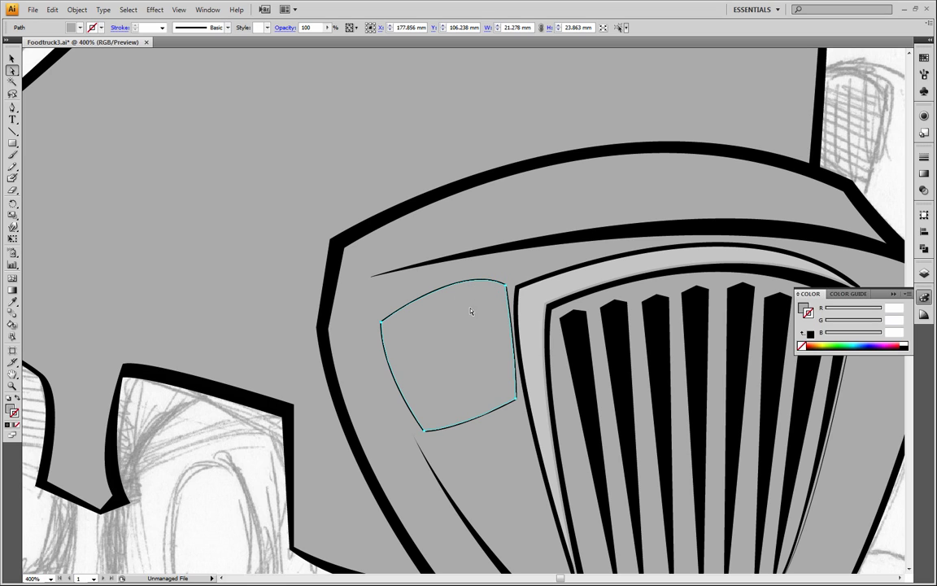
left_click(261, 473)
Step: Reshape the grey copy's top curve and its upper-left and upper-right anchors inward to leave a light grey rim
left_click(505, 285)
left_click_drag(462, 270, 465, 282)
left_click_drag(380, 336, 389, 327)
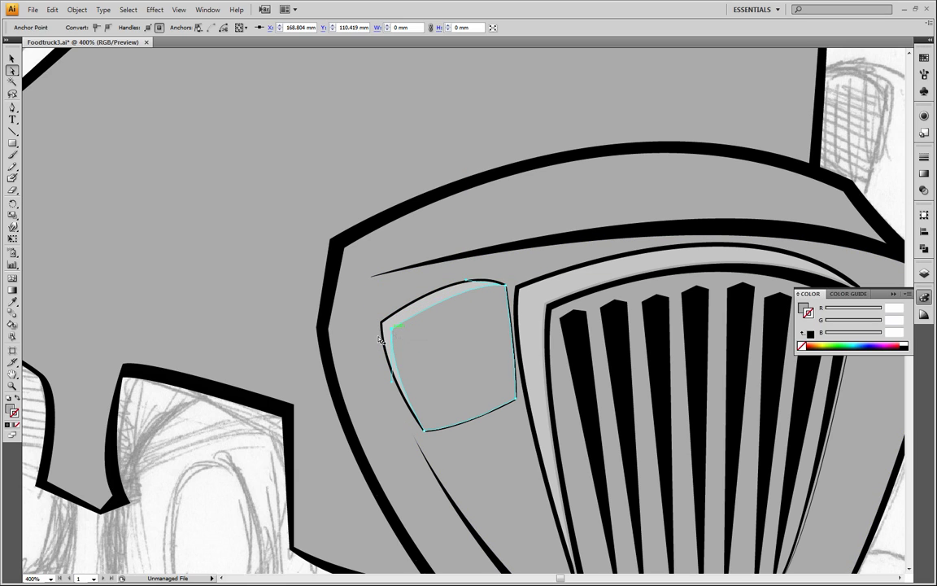
left_click(254, 486)
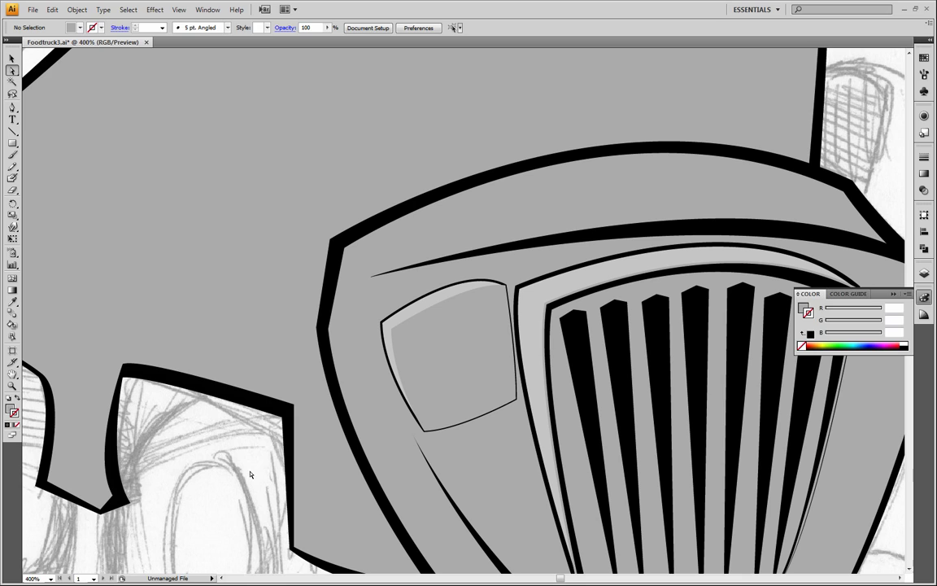
left_click(505, 287)
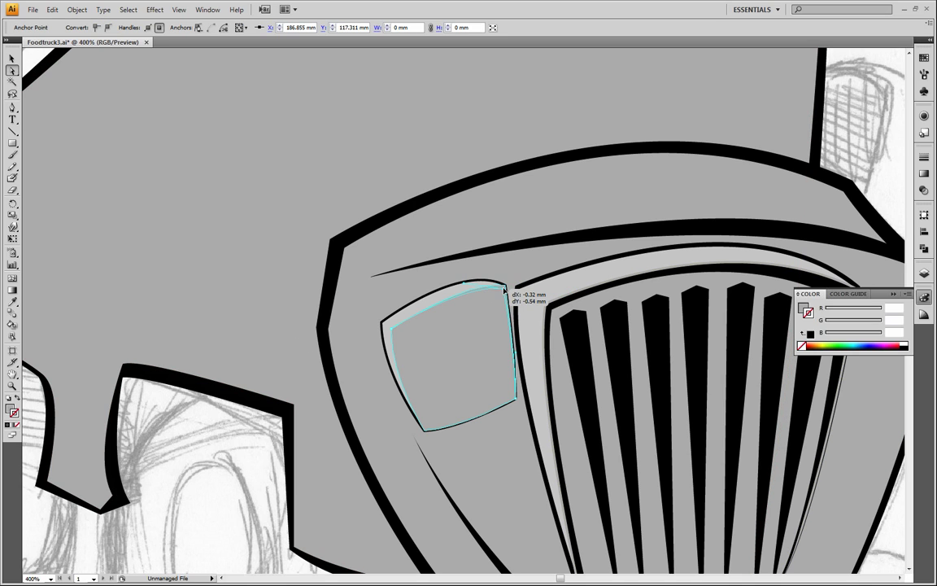
left_click_drag(505, 287, 502, 288)
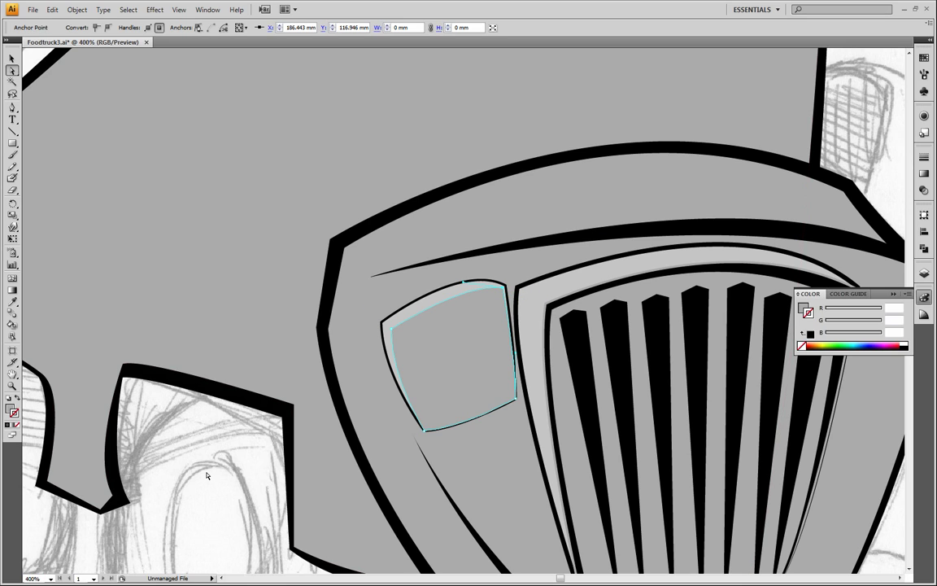
left_click(167, 420)
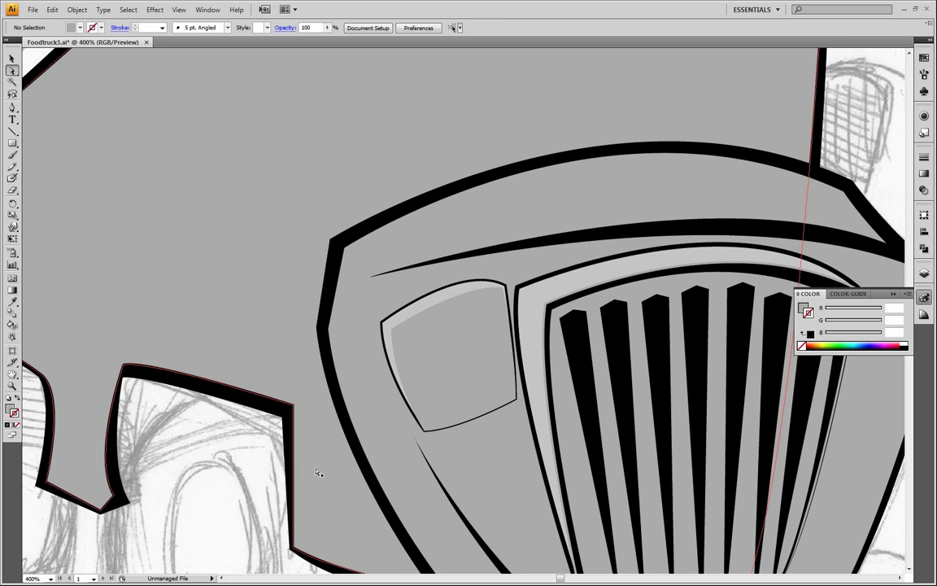
Step: Give the reshaped inner headlight shape a solid black fill and no stroke
left_click(470, 343)
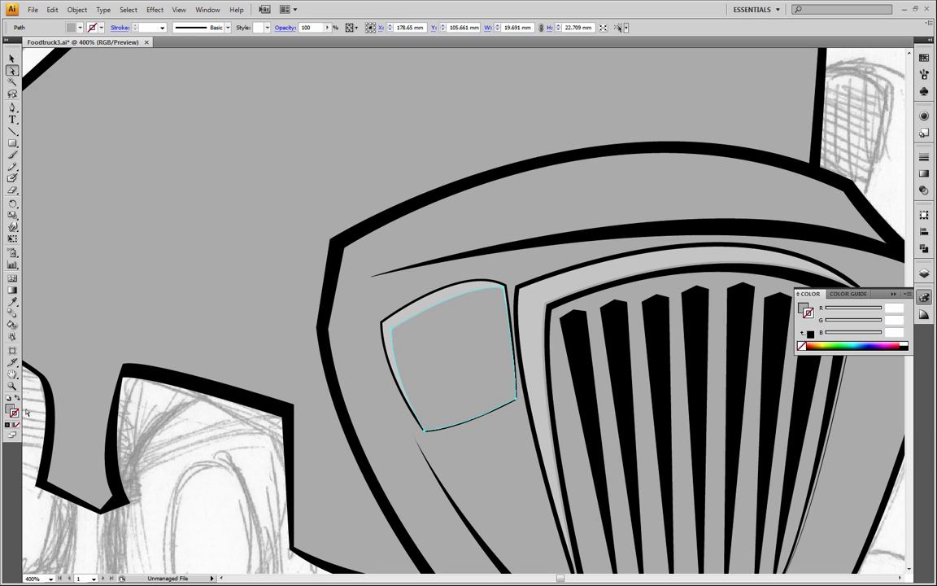
left_click(909, 344)
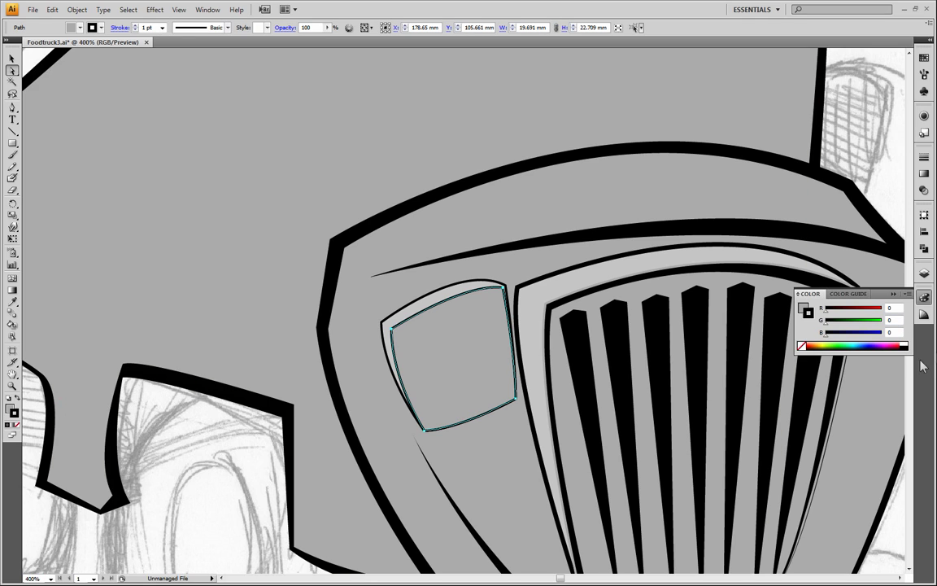
left_click(18, 398)
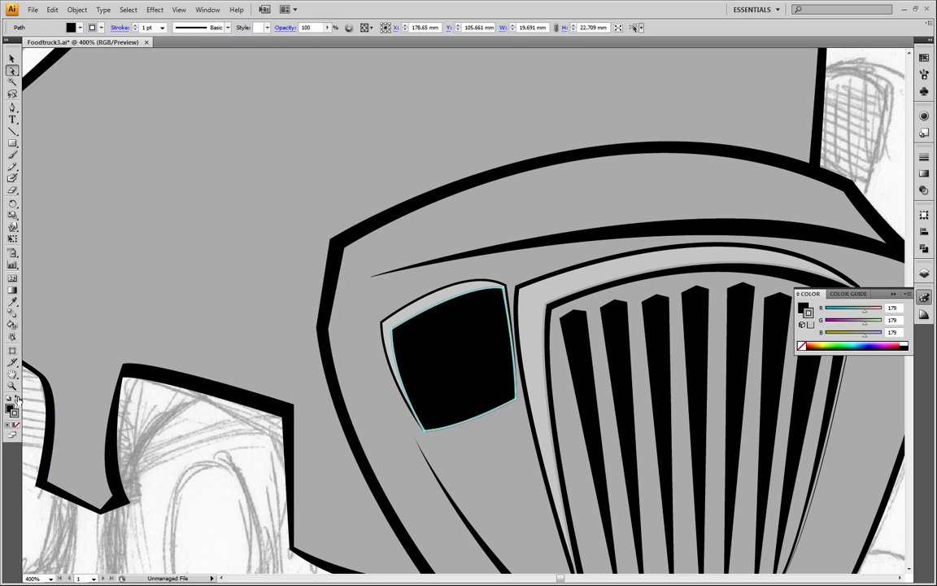
left_click(17, 424)
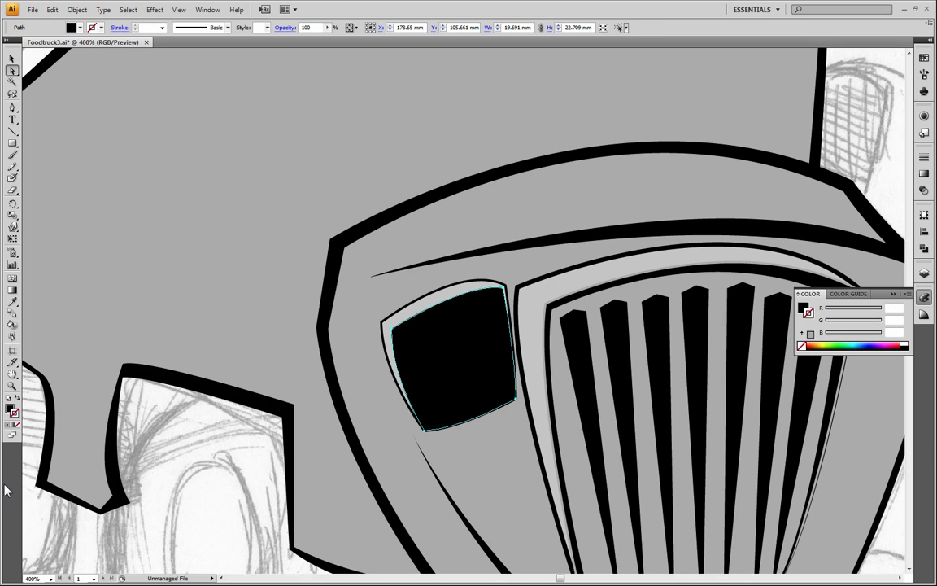
left_click(180, 499)
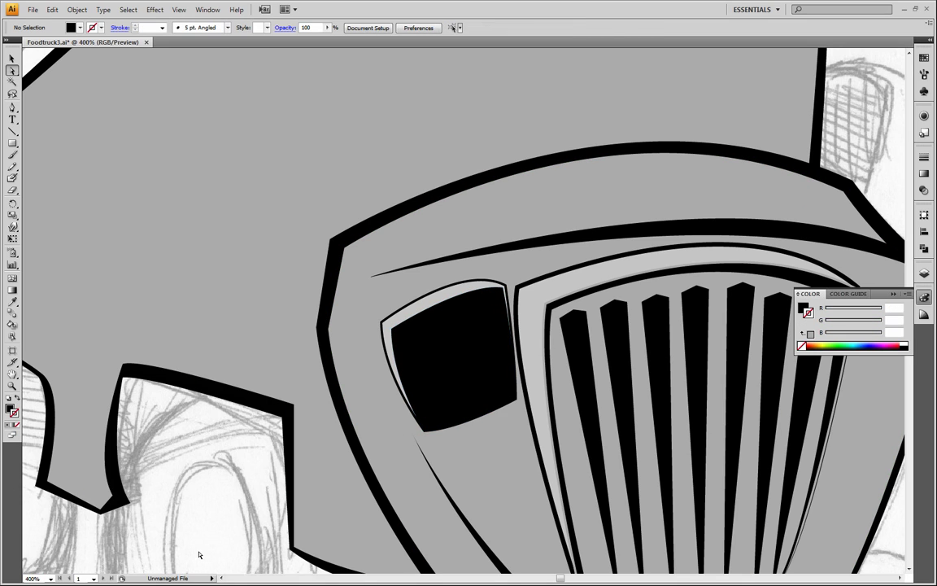
Step: Copy the black inner headlight shape and paste the duplicate in front of it
left_click(459, 383)
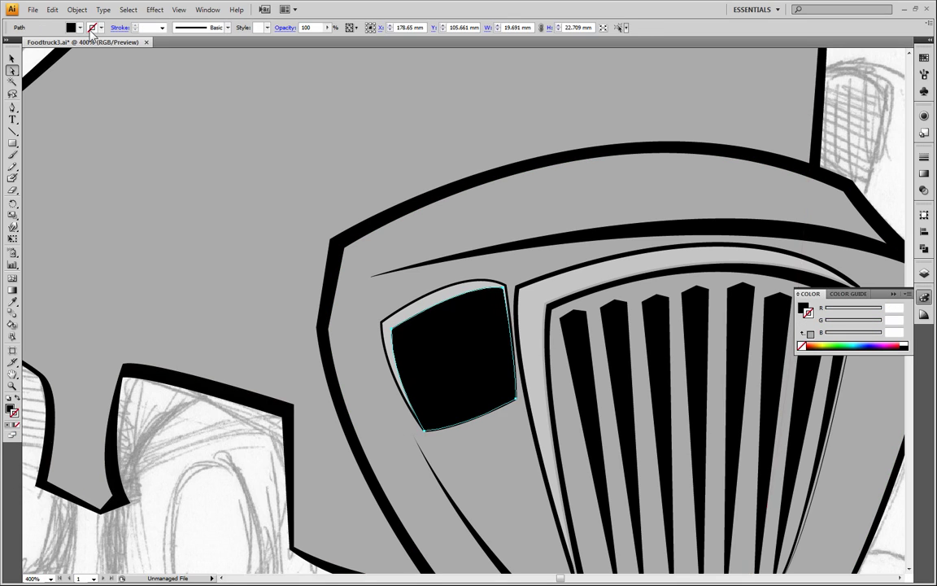
left_click(52, 10)
left_click(48, 68)
left_click(52, 10)
left_click(39, 89)
Step: Sample the truck nose's grey fill and black stroke onto the front headlight duplicate with the Eyedropper, leaving it deselected
left_click(12, 301)
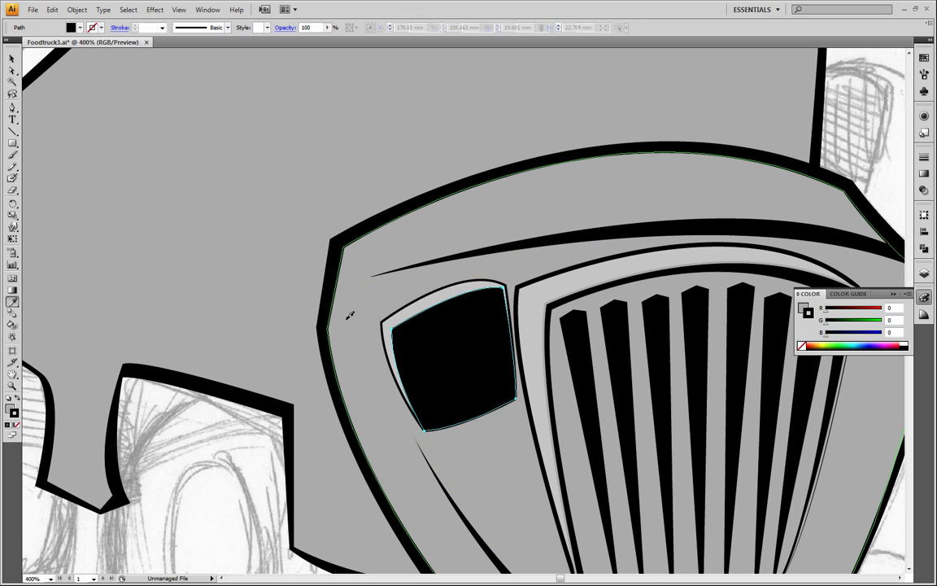
left_click(349, 319)
left_click(12, 70)
left_click(232, 449)
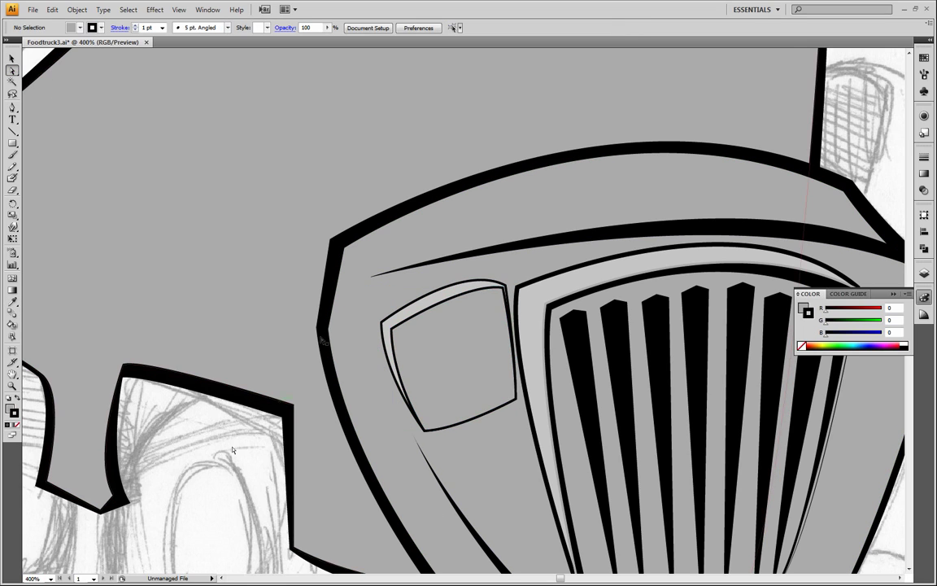
Step: Nudge the grey headlight duplicate's upper-right anchor slightly down and inward, and try a small inward shift of its lower-left anchor
left_click(506, 289)
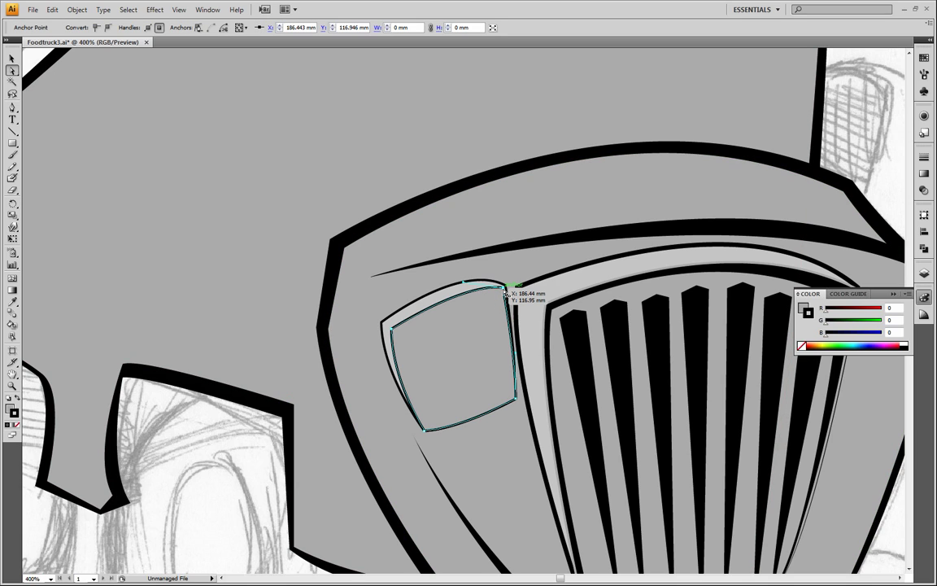
left_click_drag(504, 290, 501, 293)
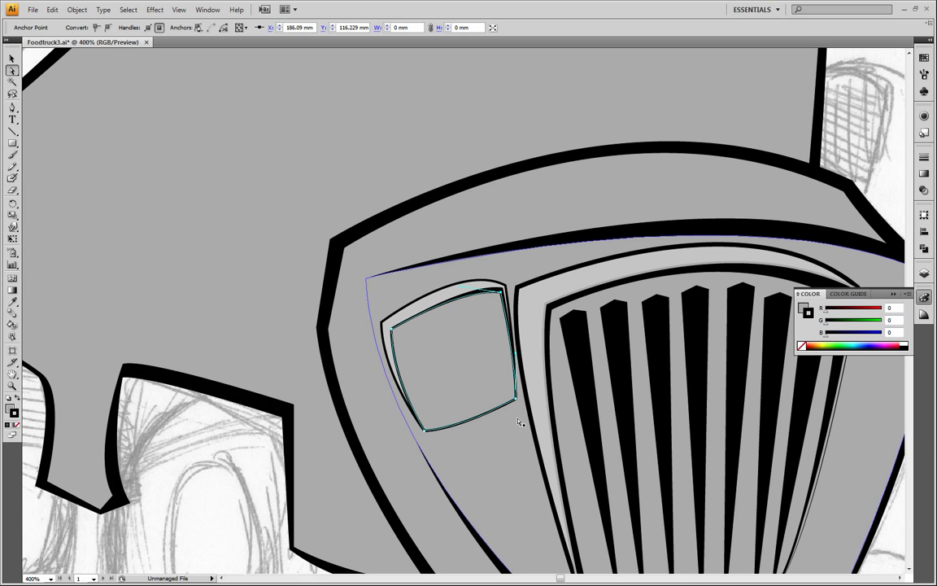
left_click(268, 495)
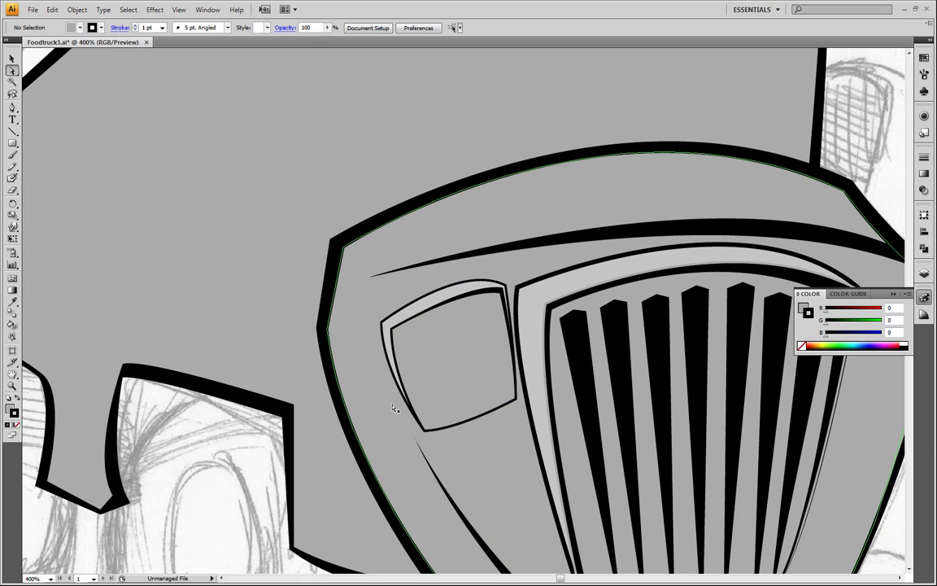
left_click_drag(424, 429, 427, 431)
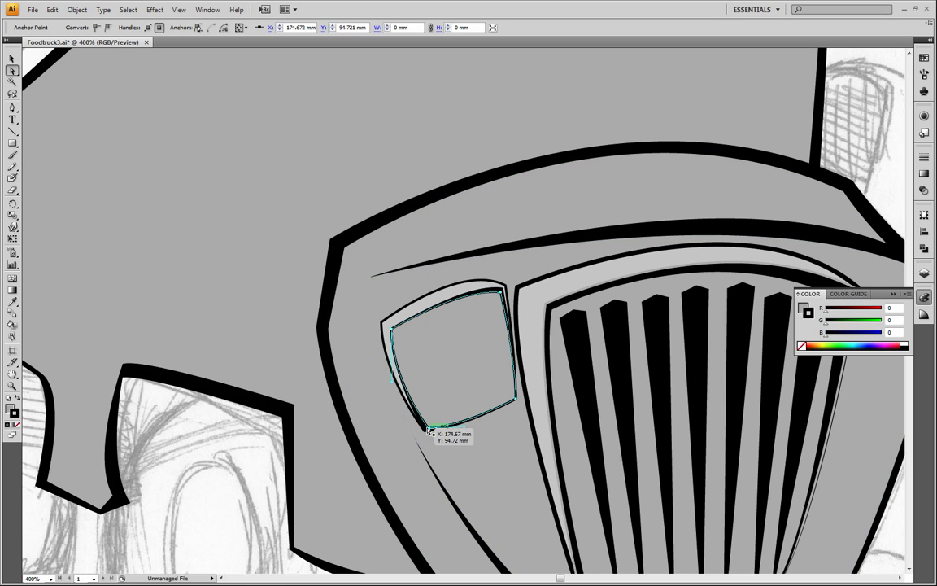
left_click(265, 500)
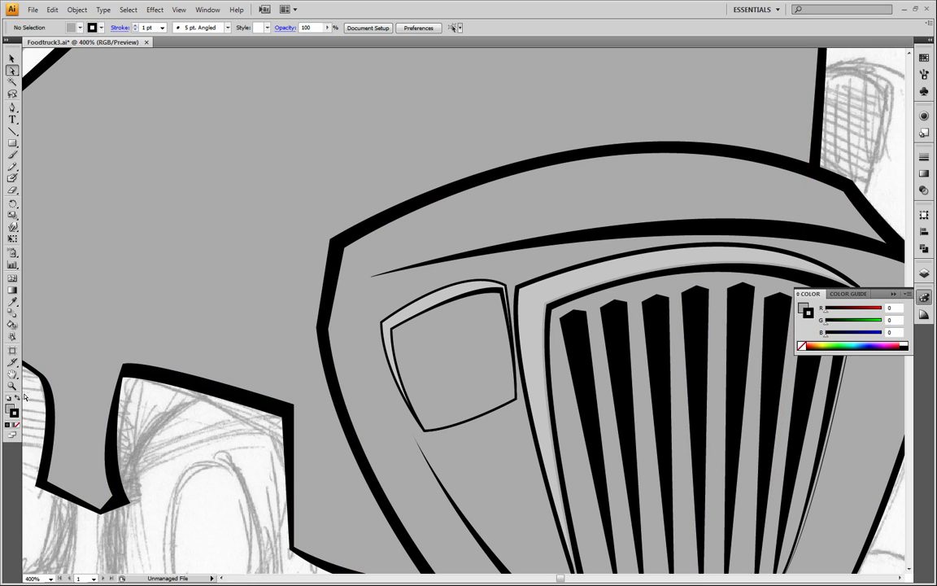
Step: Select all of the truck's vector artwork and reduce its opacity to 14%
key("z")
left_click(383, 330, "alt")
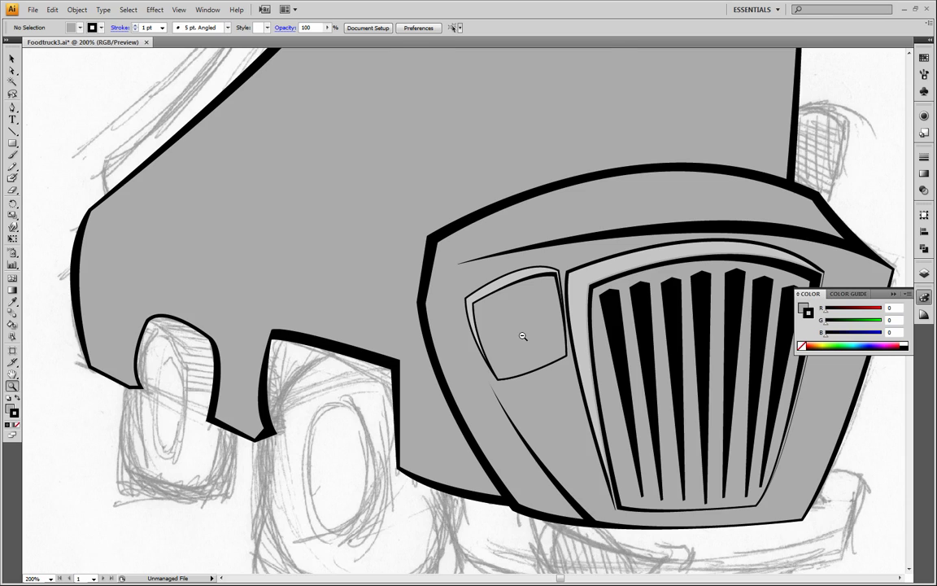
left_click(514, 327, "alt")
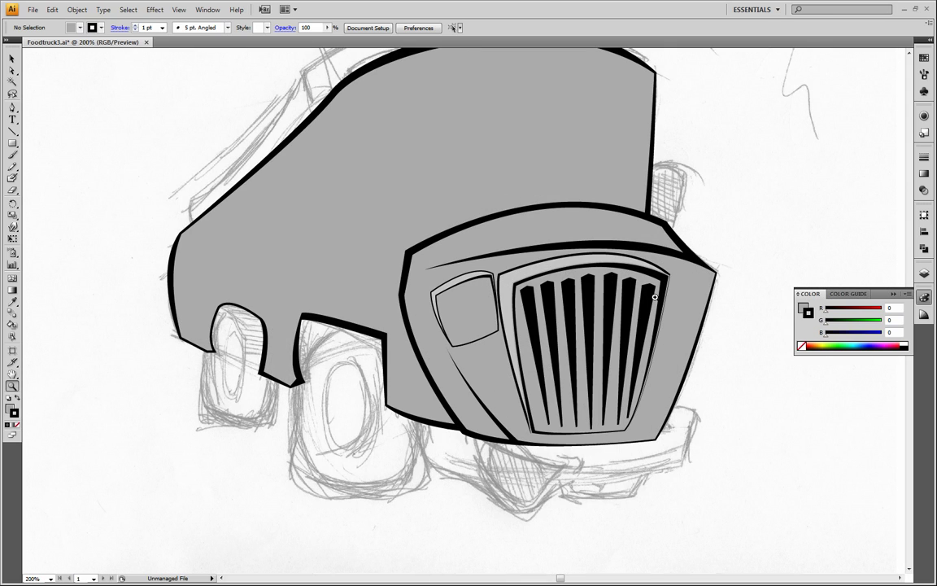
left_click(497, 297)
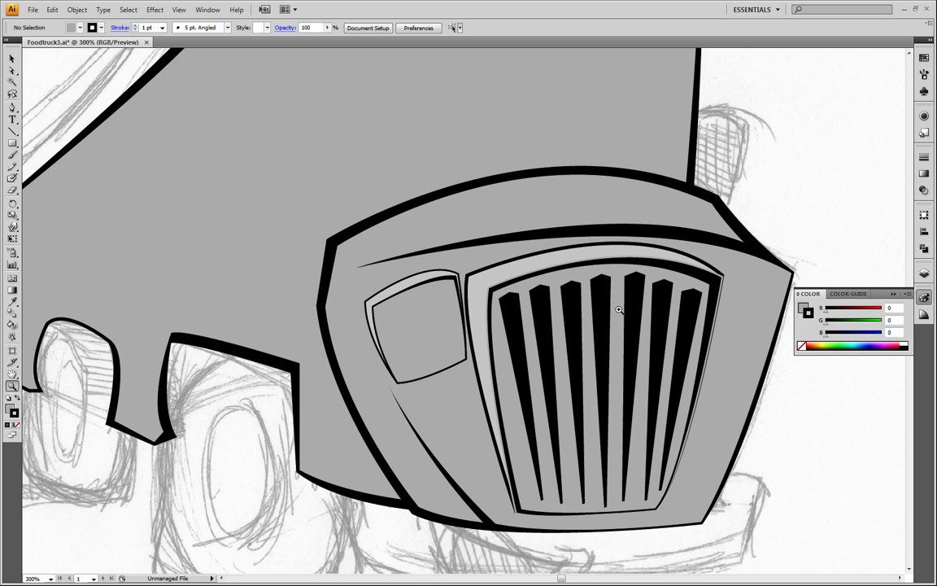
left_click(199, 265, "alt")
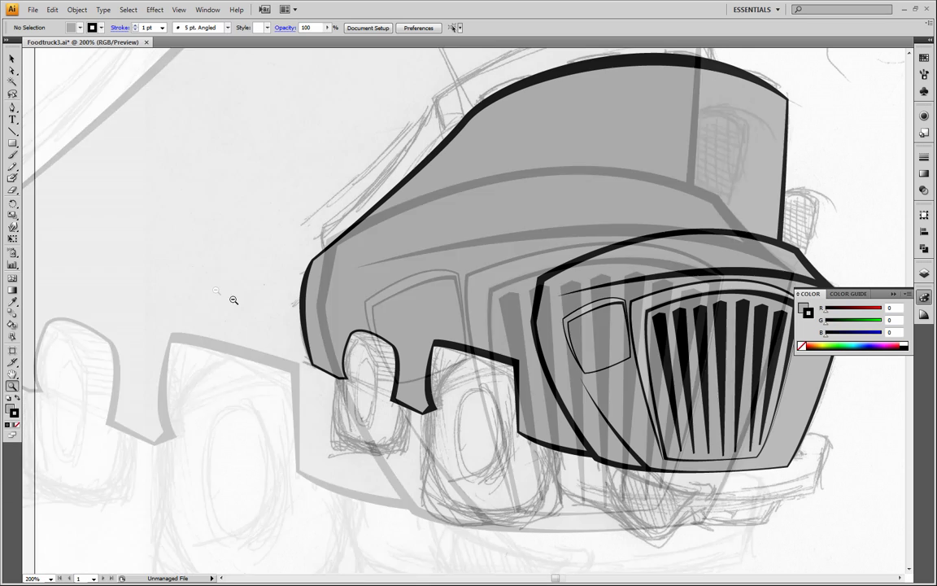
left_click_drag(491, 261, 355, 327)
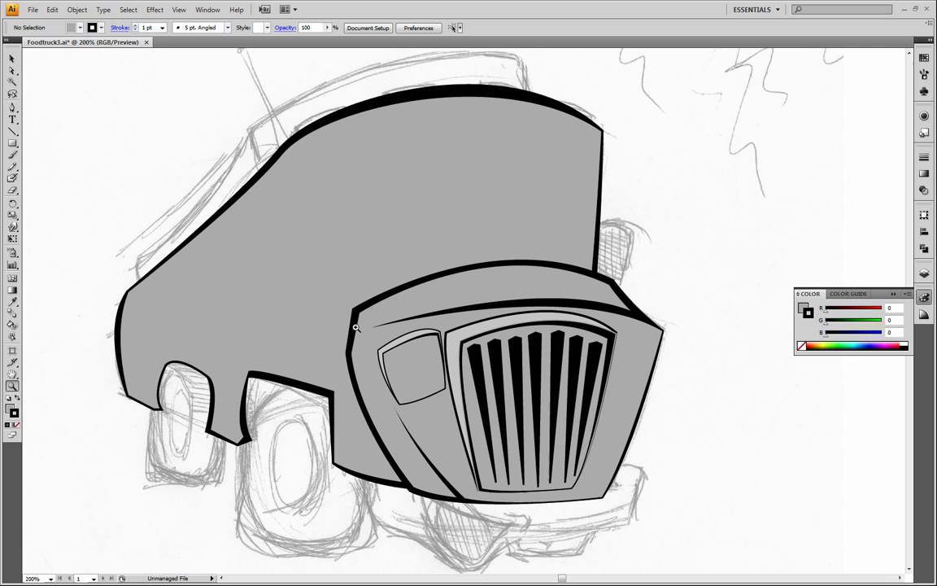
left_click(13, 58)
left_click_drag(100, 80, 611, 546)
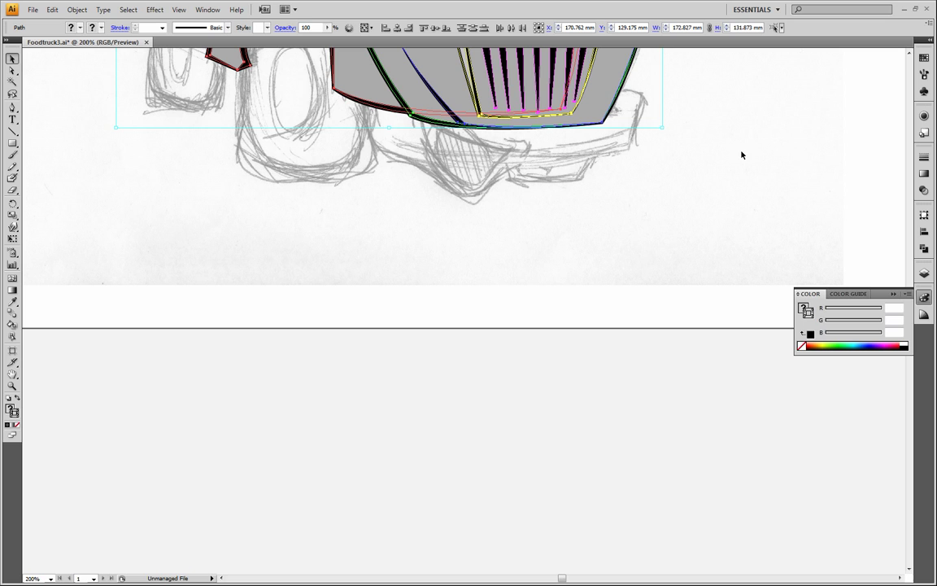
left_click_drag(636, 225, 661, 571)
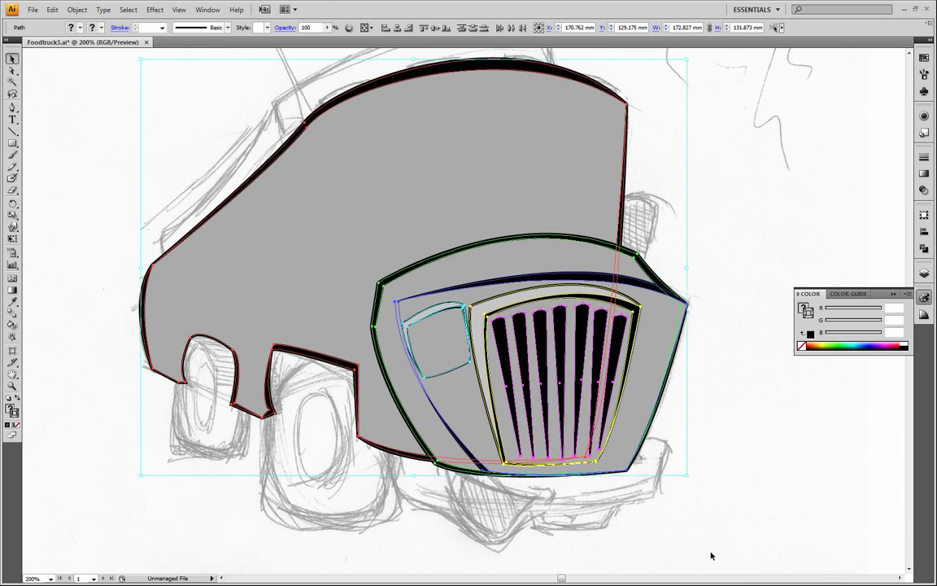
left_click(328, 28)
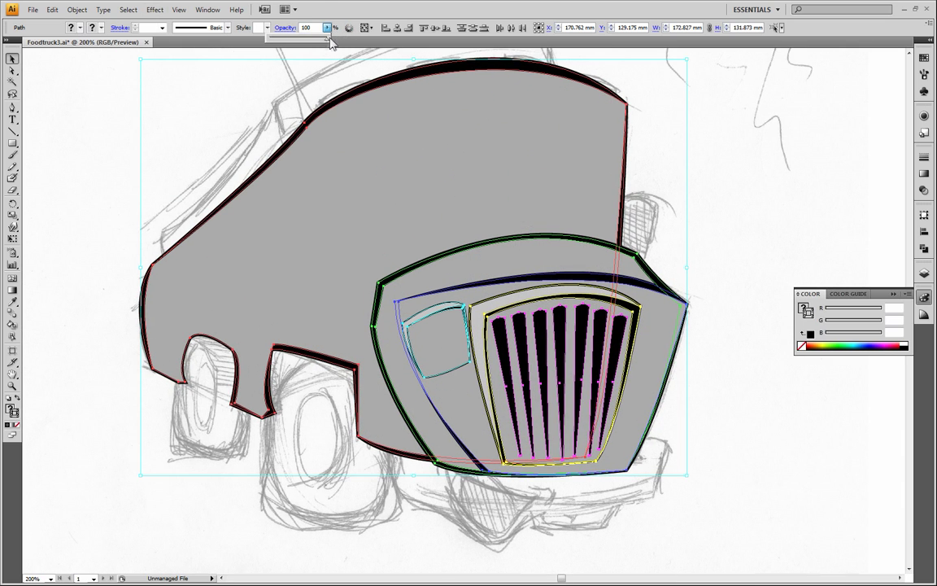
left_click_drag(322, 39, 278, 46)
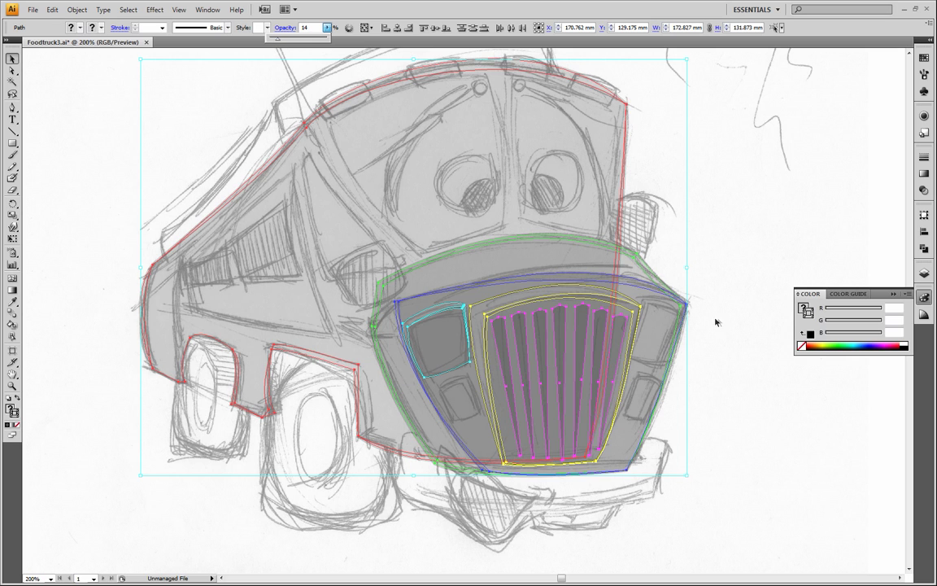
left_click(696, 342)
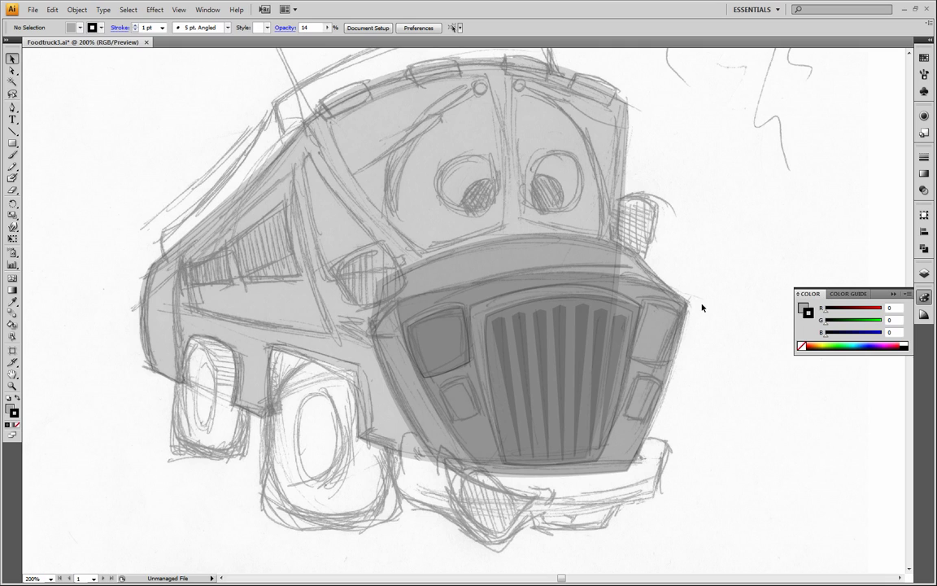
Step: Rename the Head Lights layer as Head Lights 1
left_click(924, 273)
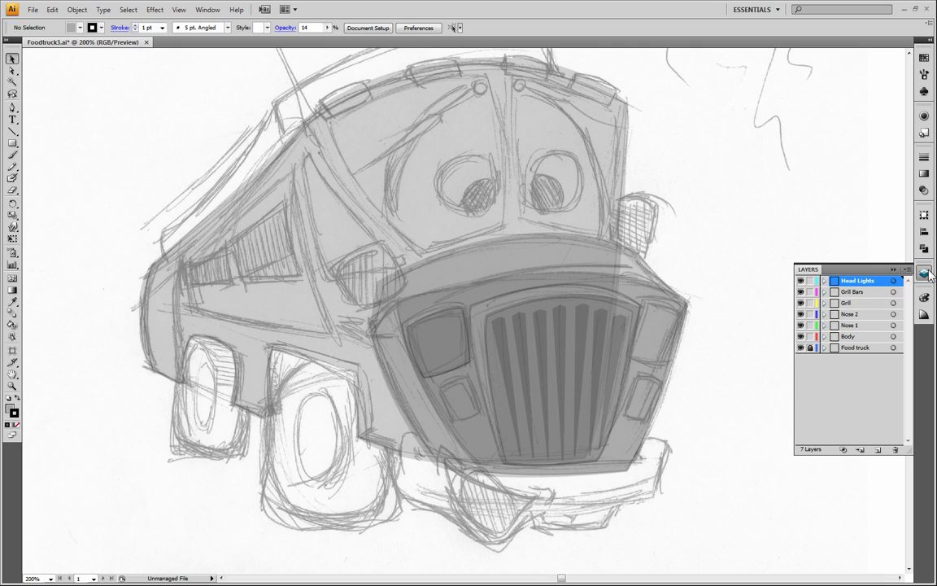
double_click(860, 284)
left_click(432, 264)
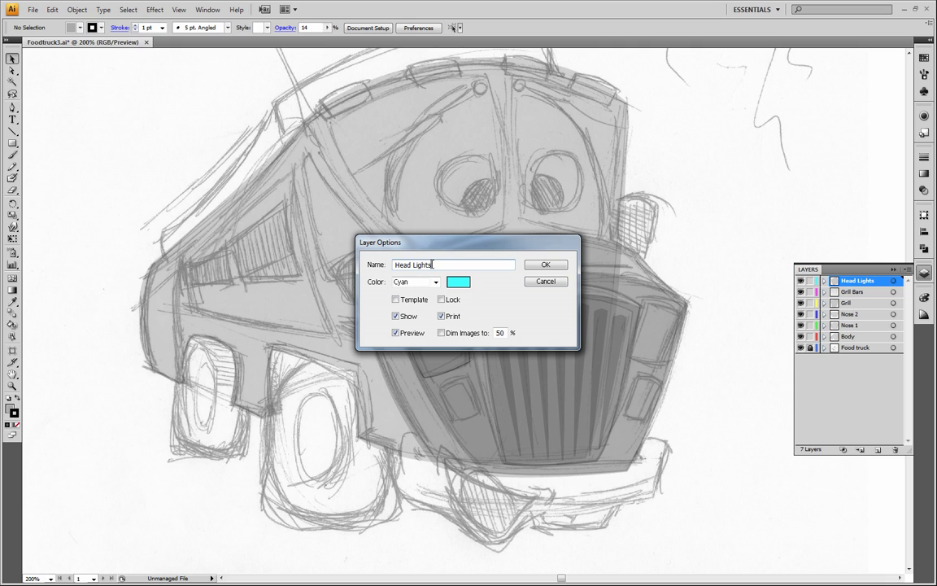
type("1")
key("Return")
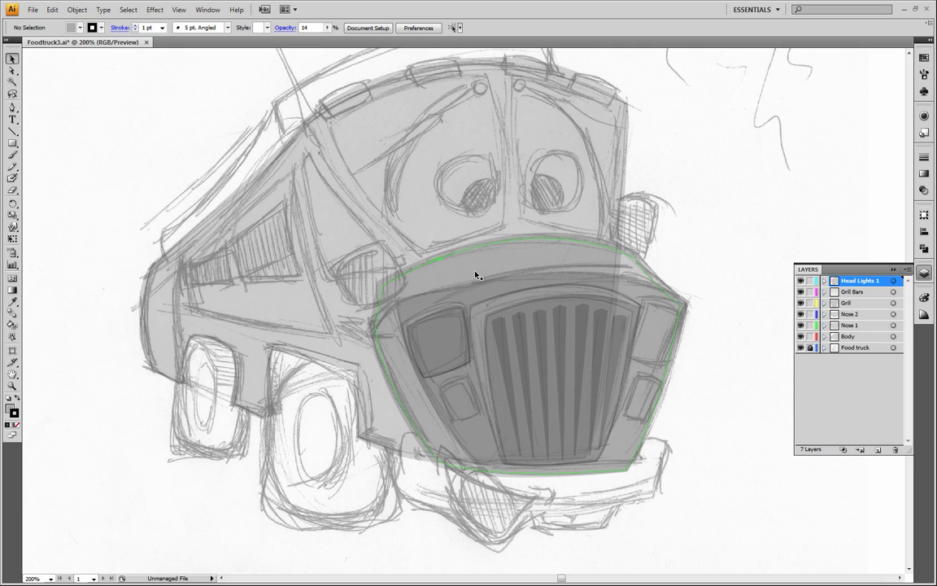
Step: Create a new layer above Head Lights 1 and name it Head Light 2
left_click(879, 449)
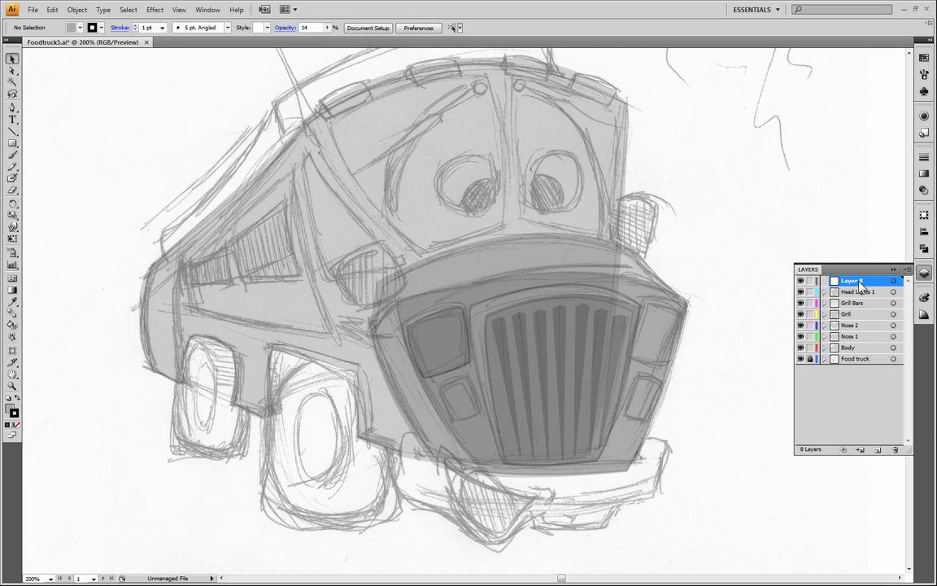
double_click(857, 282)
key("BackSpace")
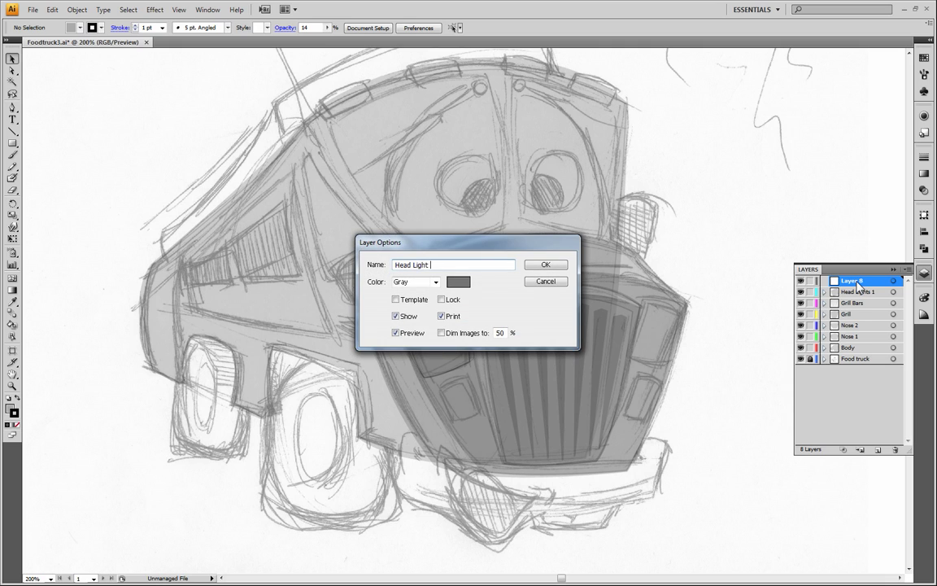
type("Head Light 2")
key("Return")
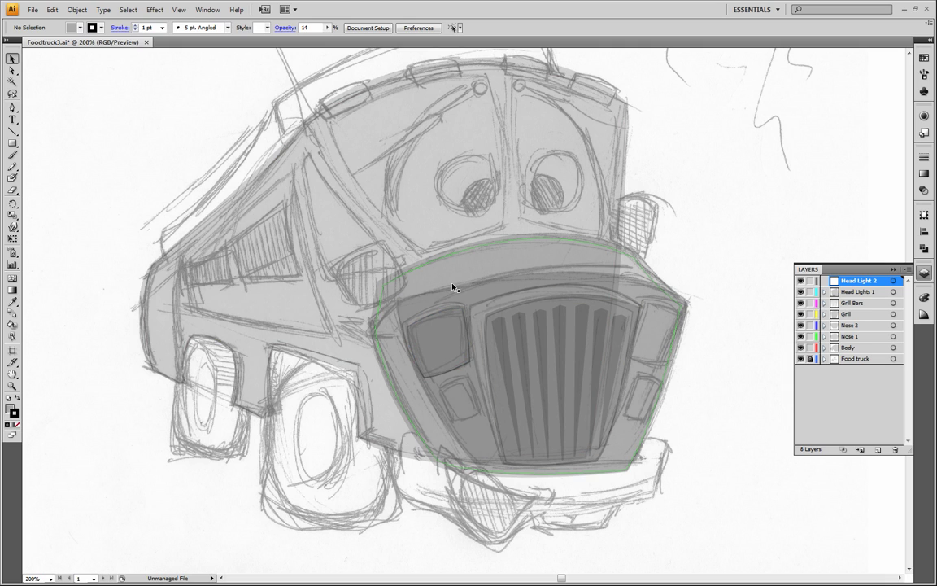
Step: Lock the Grill Bars, Grill, Nose 2, Nose 1 and Body layers and select the headlight shapes
left_click(436, 343)
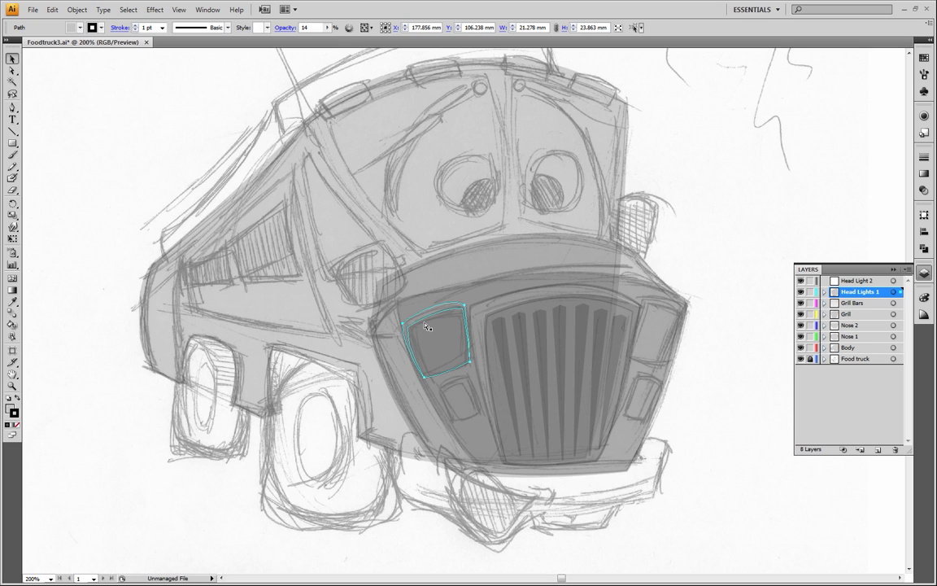
left_click(428, 332)
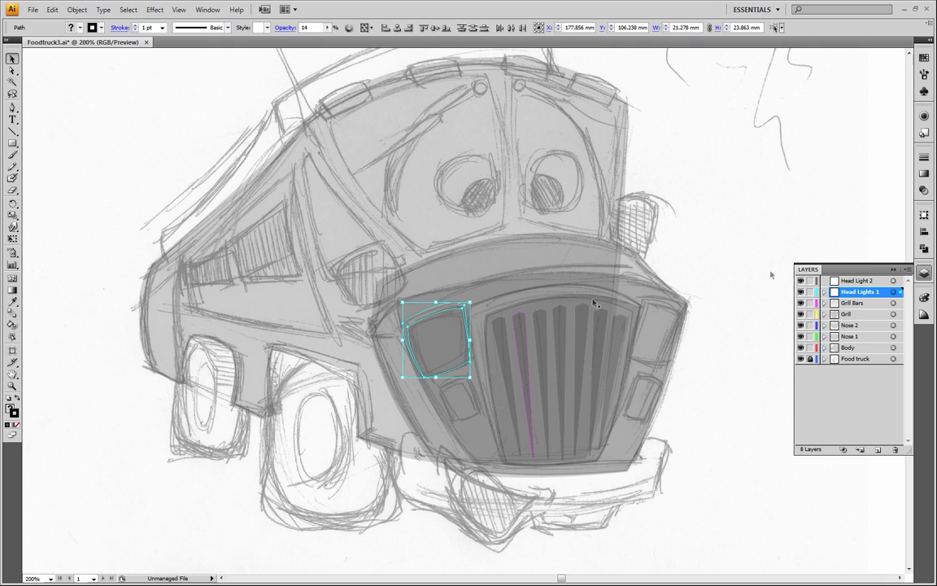
left_click_drag(811, 304, 811, 360)
left_click(325, 303)
left_click_drag(401, 199, 513, 301)
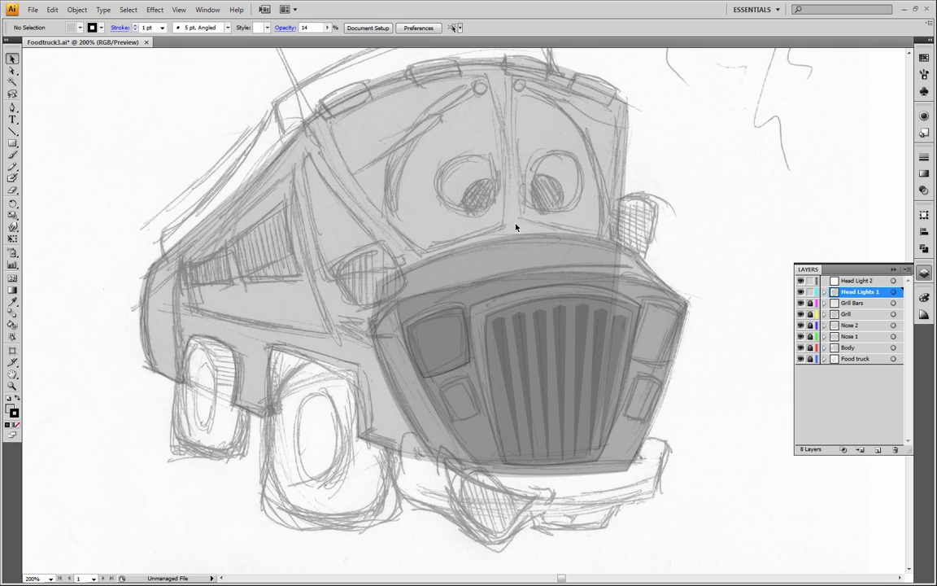
left_click(407, 324)
left_click_drag(351, 273, 472, 399)
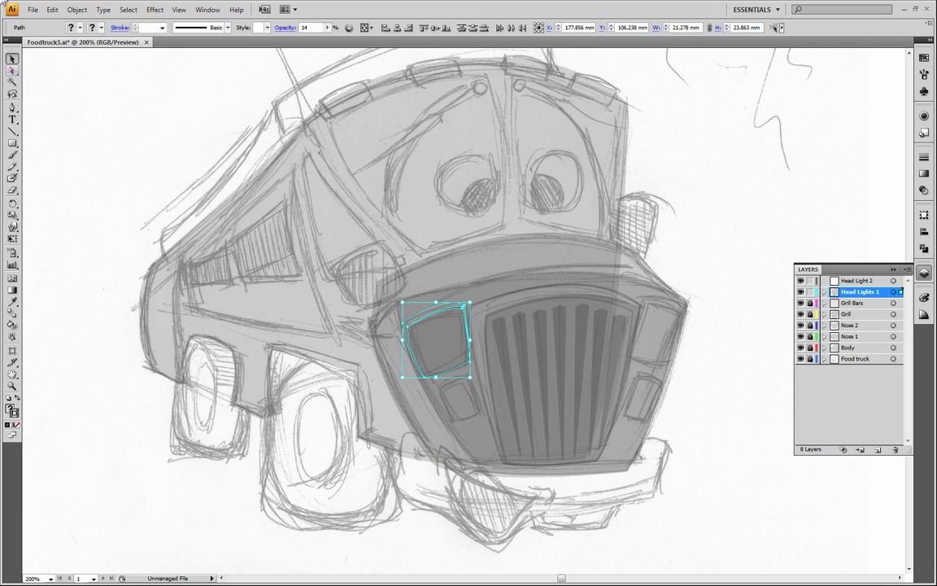
Step: Deselect the headlight, unlock every layer from Grill Bars to Food truck, and try to select the whole truck, undoing the result
left_click(196, 162)
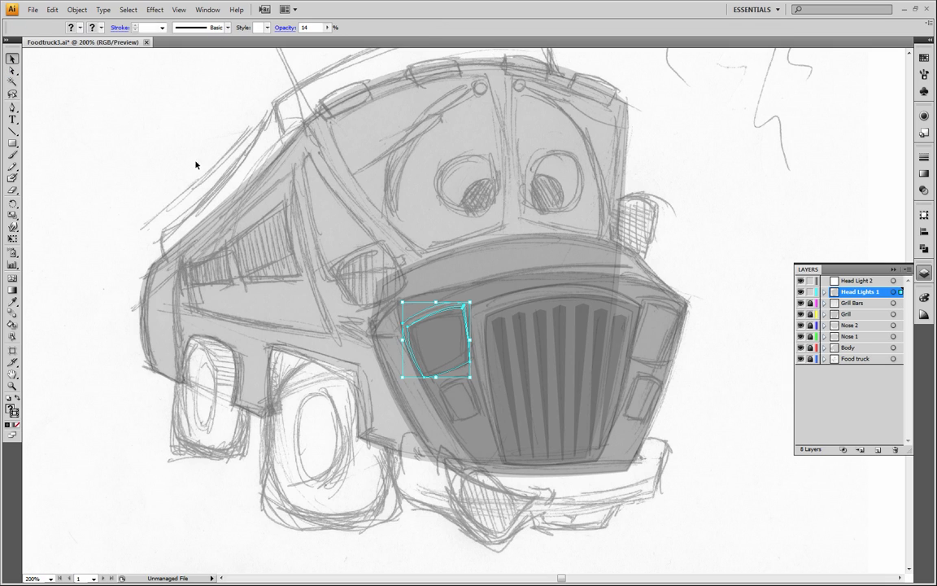
left_click_drag(811, 303, 814, 359)
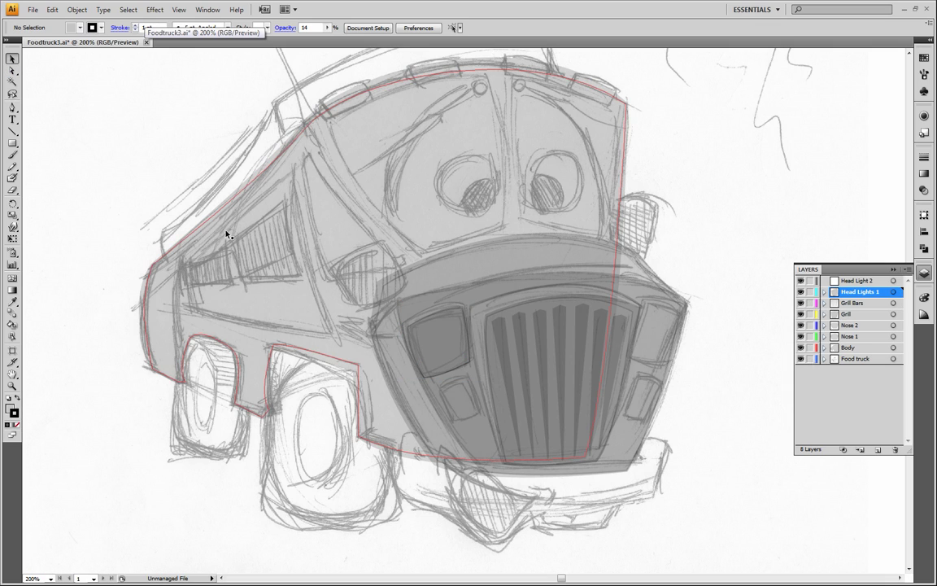
mouse_move(119, 105)
left_mouse_down()
mouse_move(158, 166)
mouse_move(608, 468)
mouse_move(620, 489)
left_mouse_up()
key("ctrl+z")
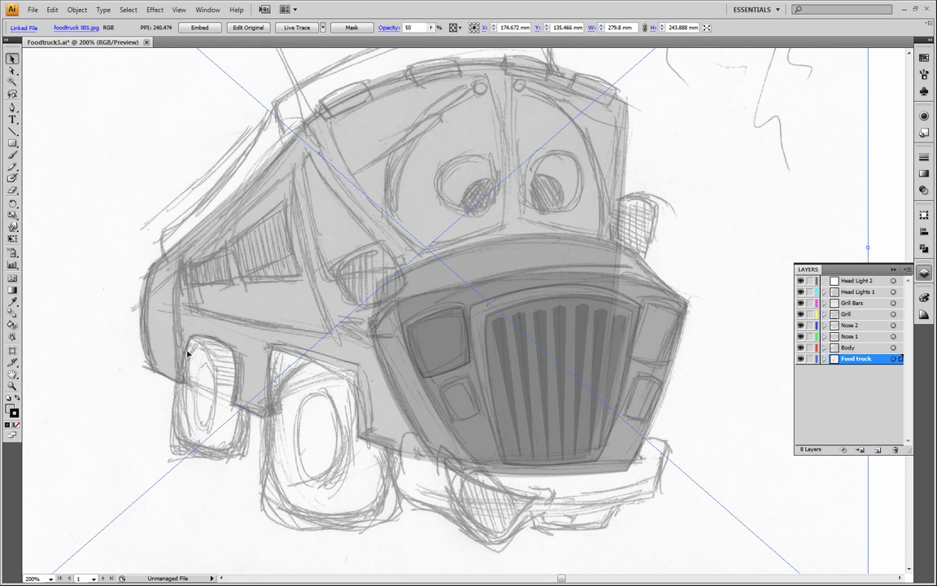
Step: Select everything across the truck drawing and lock the Food truck sketch layer so only the vector shapes remain selected
left_click(12, 385)
left_click(222, 363, "alt")
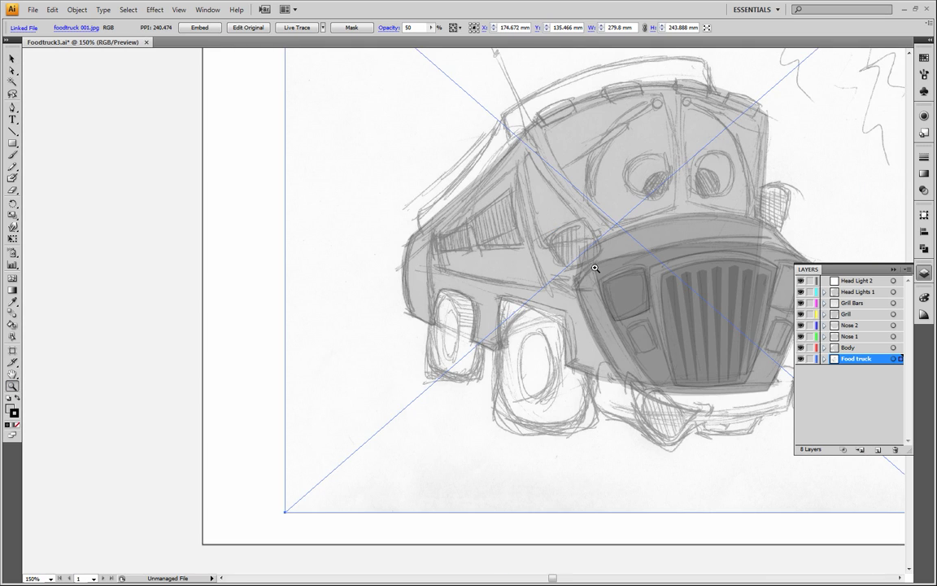
left_click_drag(569, 296, 462, 339)
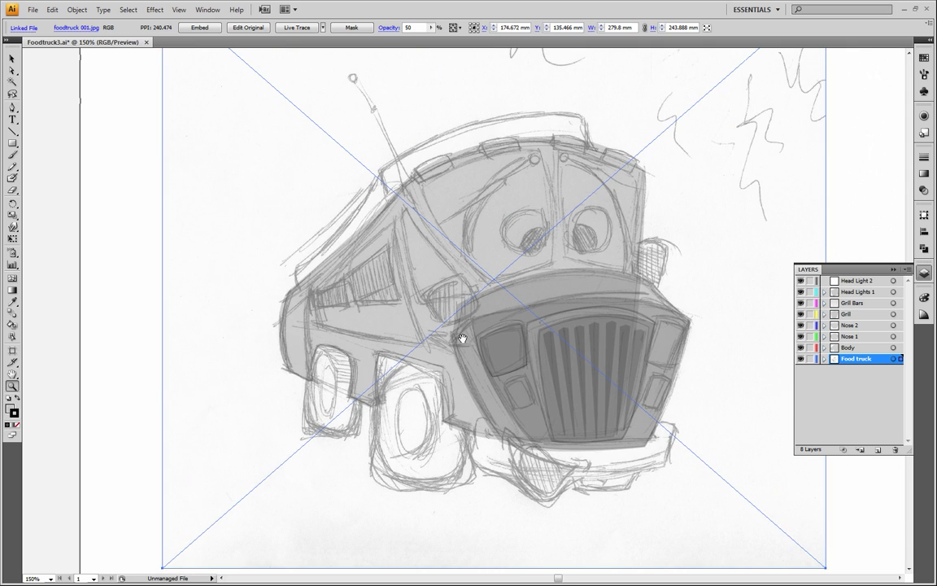
left_click(10, 60)
left_click(122, 142)
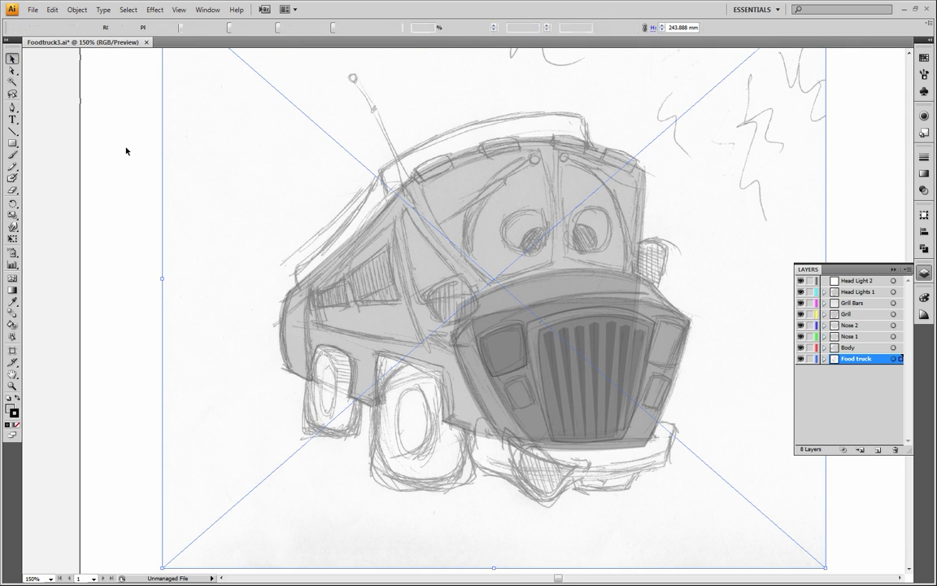
mouse_move(123, 111)
left_mouse_down()
mouse_move(680, 519)
mouse_move(707, 554)
left_mouse_up()
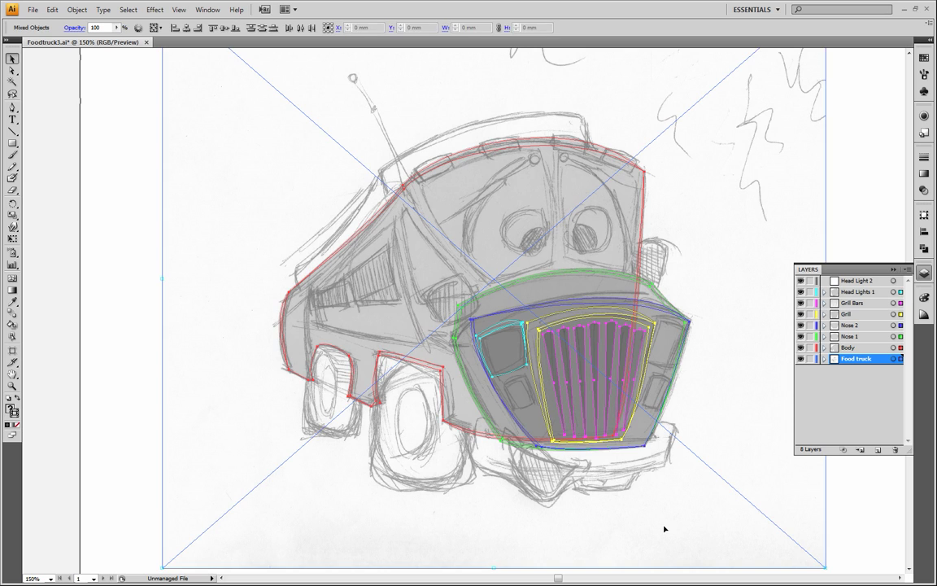
left_click(810, 358)
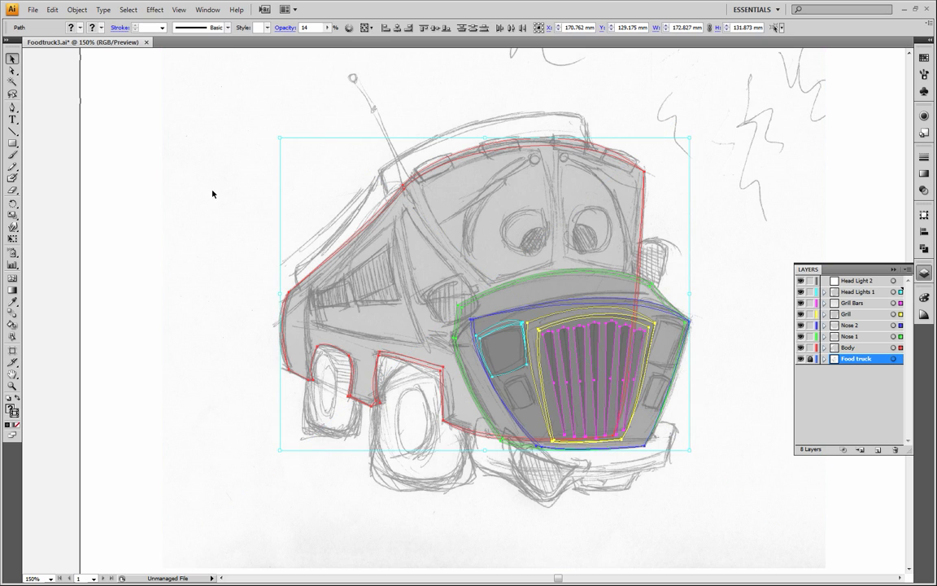
Step: Set the opacity of all selected truck shapes to 100% and clear the selection
scroll(764, 570, "down", 3)
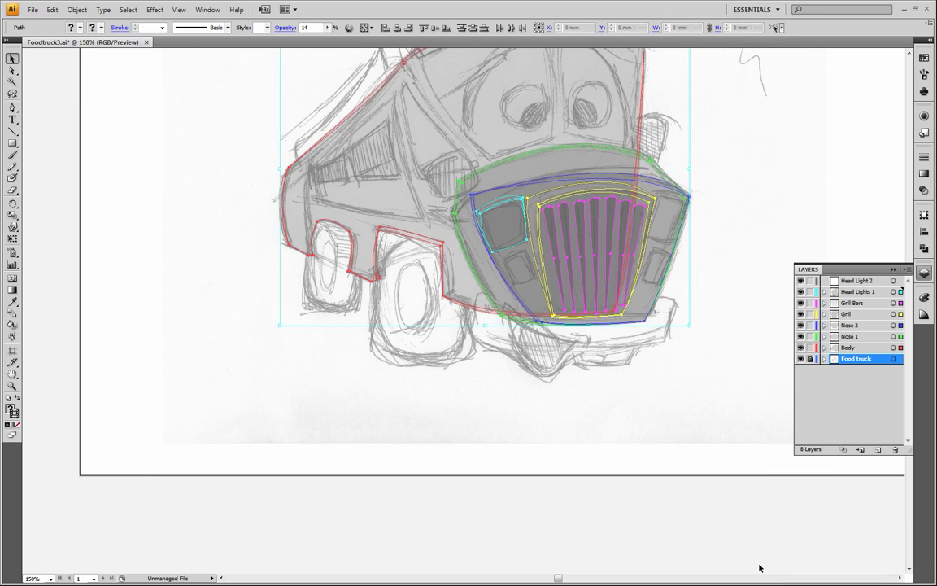
left_click(329, 30)
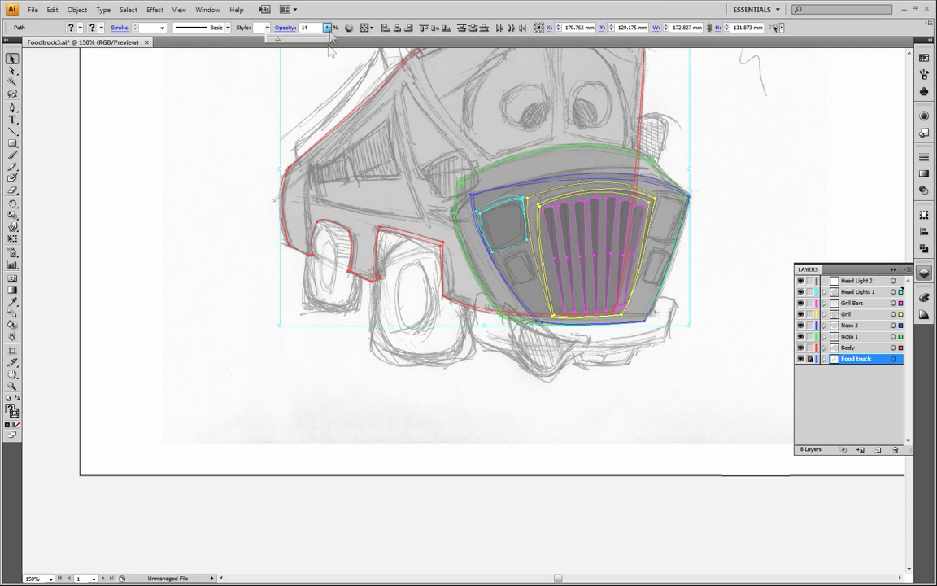
left_click_drag(277, 38, 336, 52)
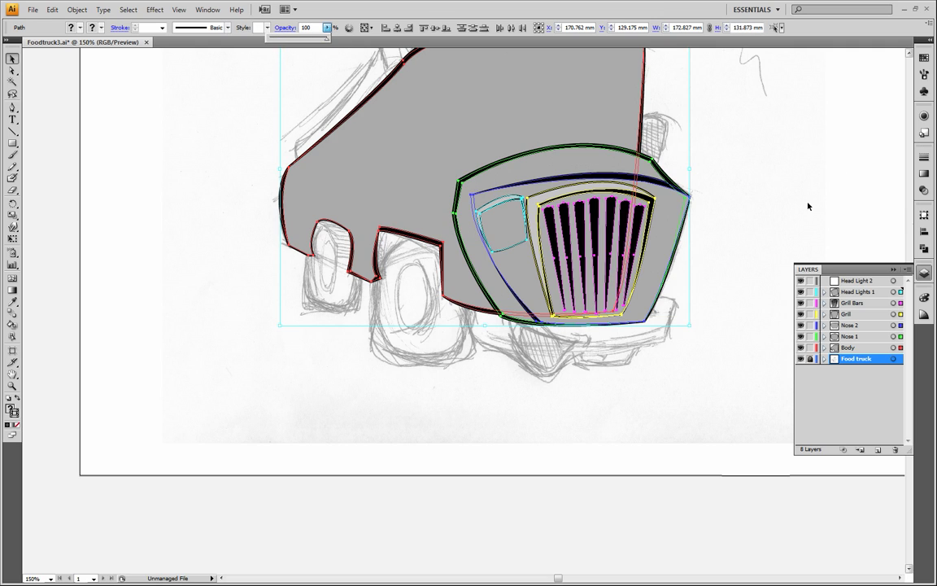
left_click(797, 203)
left_click_drag(545, 175, 545, 323)
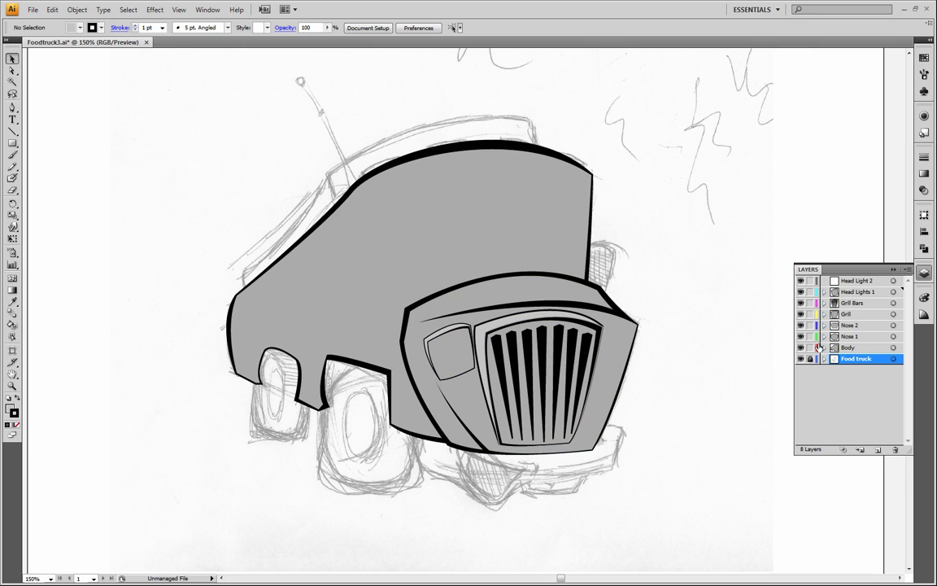
Step: Lock the Body through Grill Bars layers and place a mirrored, narrowed and slightly rotated copy of the first headlight across the grill
left_click_drag(812, 349, 811, 320)
left_click_drag(380, 272, 478, 403)
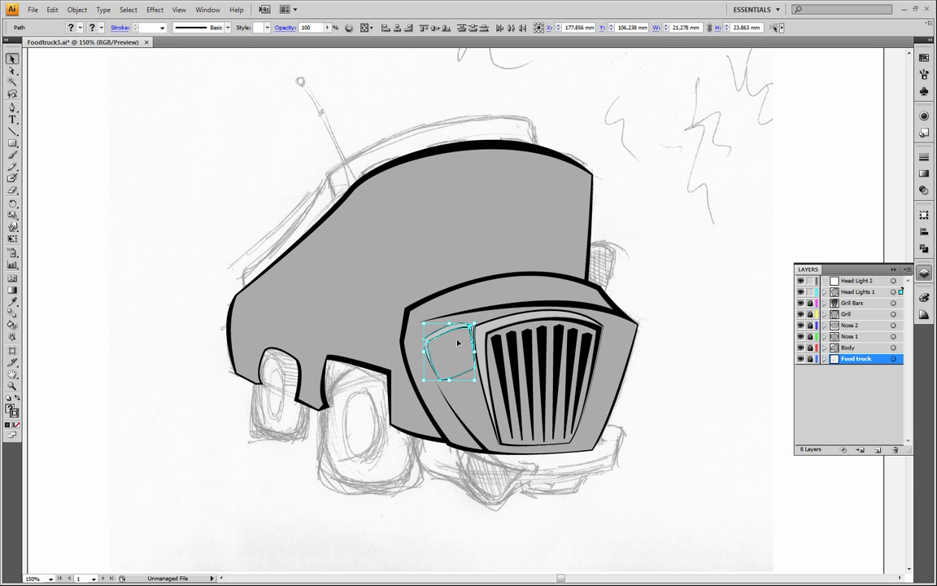
left_click_drag(459, 342, 635, 342)
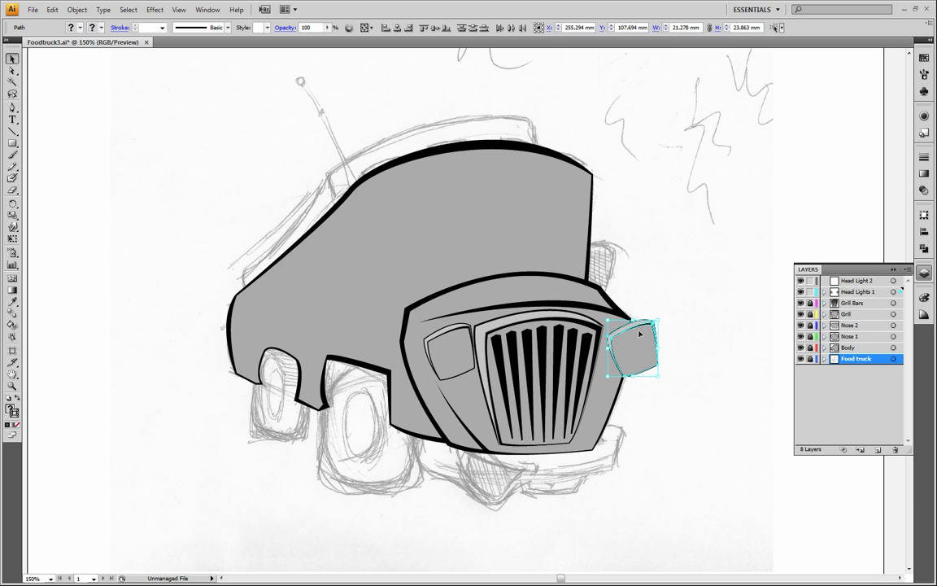
left_click_drag(635, 347, 596, 341)
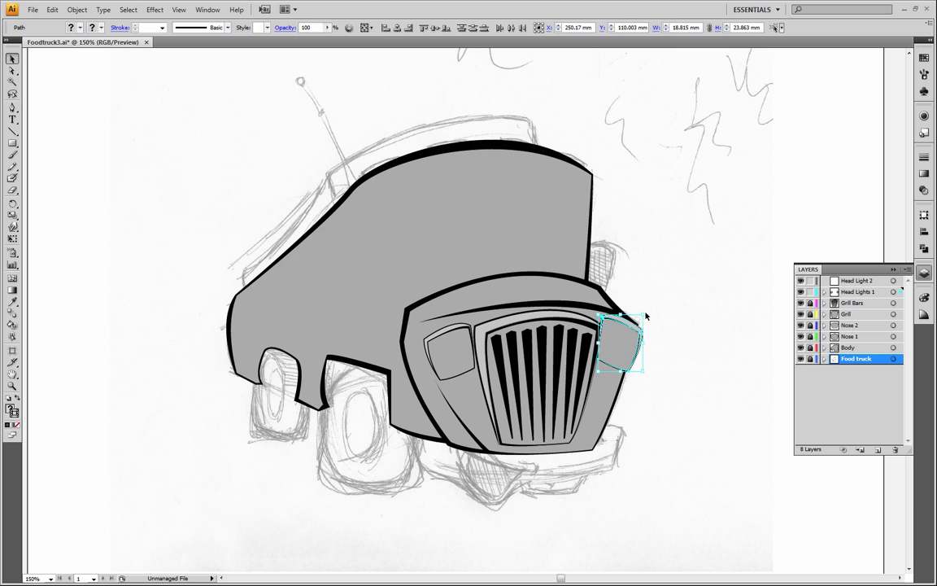
left_click_drag(647, 311, 649, 315)
mouse_move(610, 341)
left_mouse_down()
mouse_move(613, 325)
mouse_move(618, 345)
left_mouse_up()
left_click(706, 334)
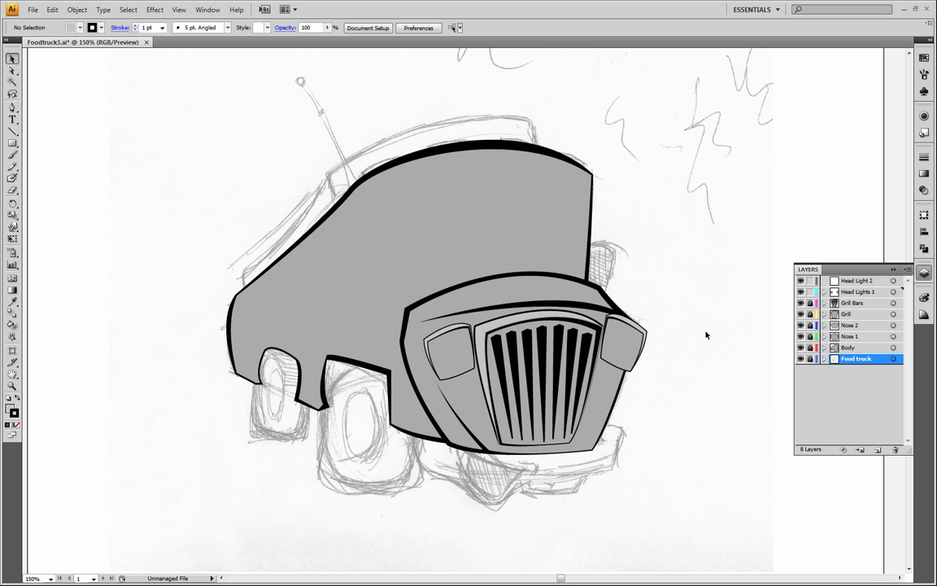
Step: Try to widen one shape of the copied headlight to about 27 mm, and undo the change
left_click(620, 334)
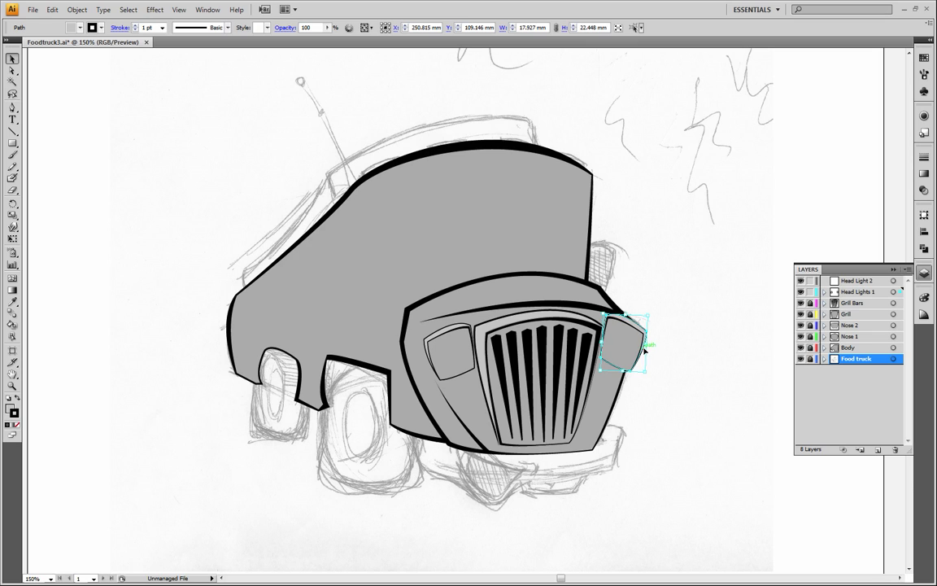
left_click_drag(644, 348, 665, 346)
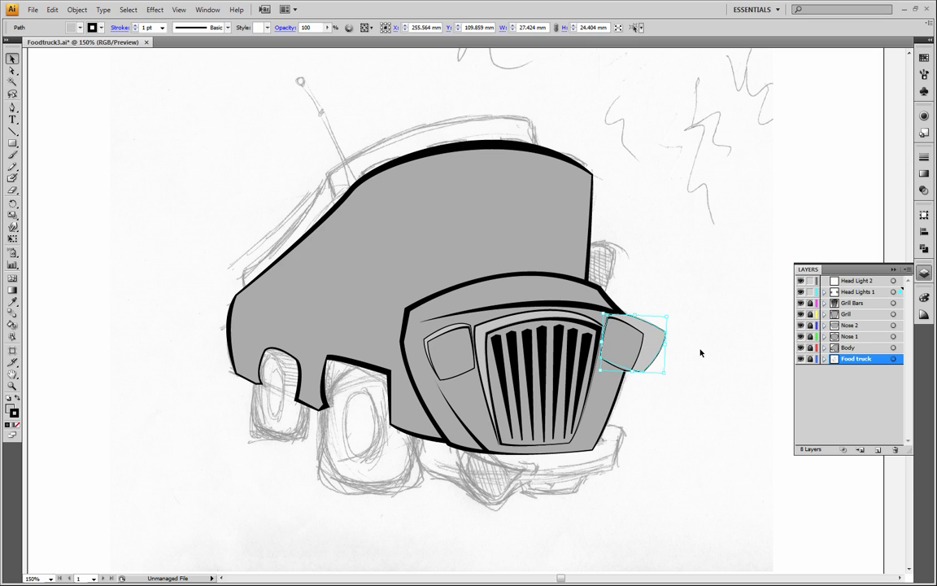
key("ctrl+z")
left_click(695, 349)
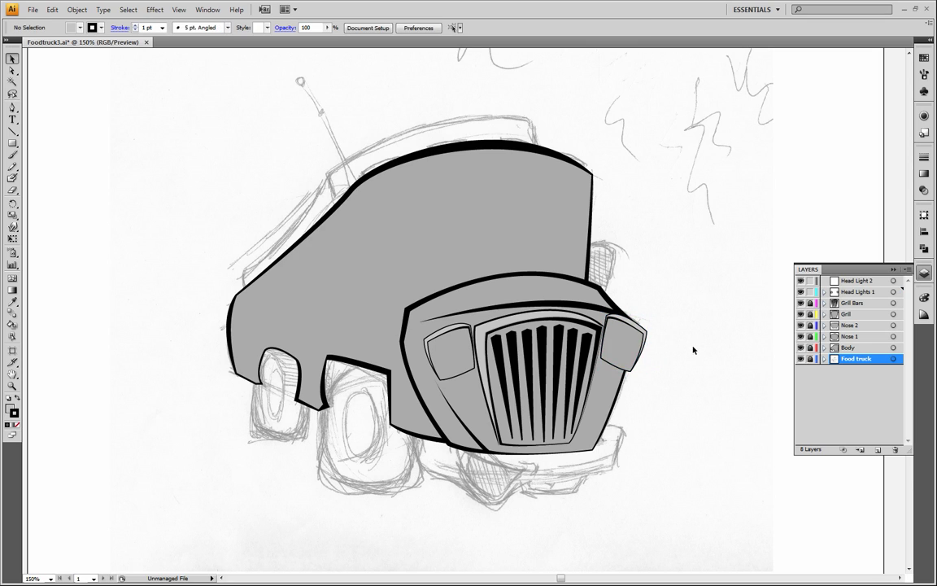
Step: Scale the whole headlight copy down to about 17.6 by 20.7 mm, rotate it slightly and fit it beside the grill
left_click(631, 344)
left_click_drag(675, 319, 631, 351)
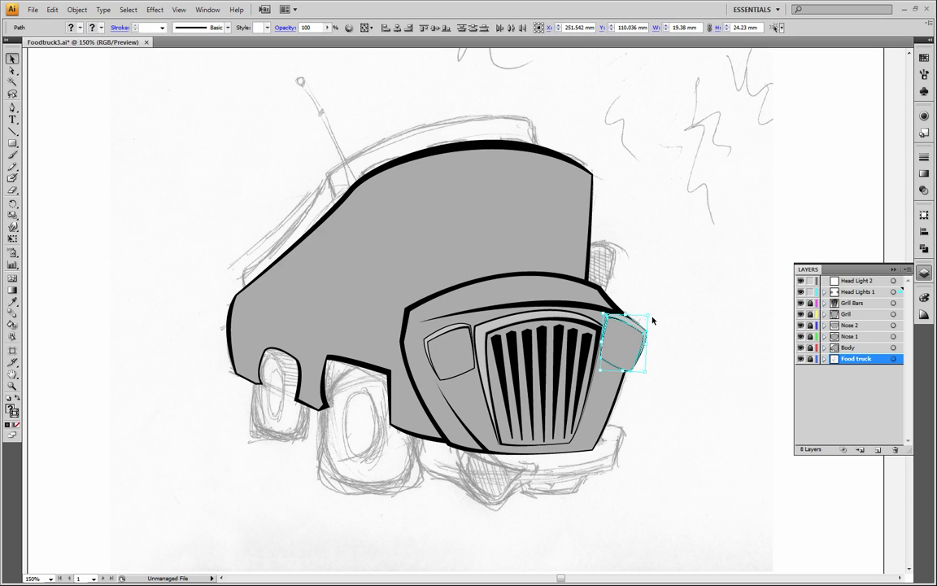
left_click_drag(649, 312, 642, 348)
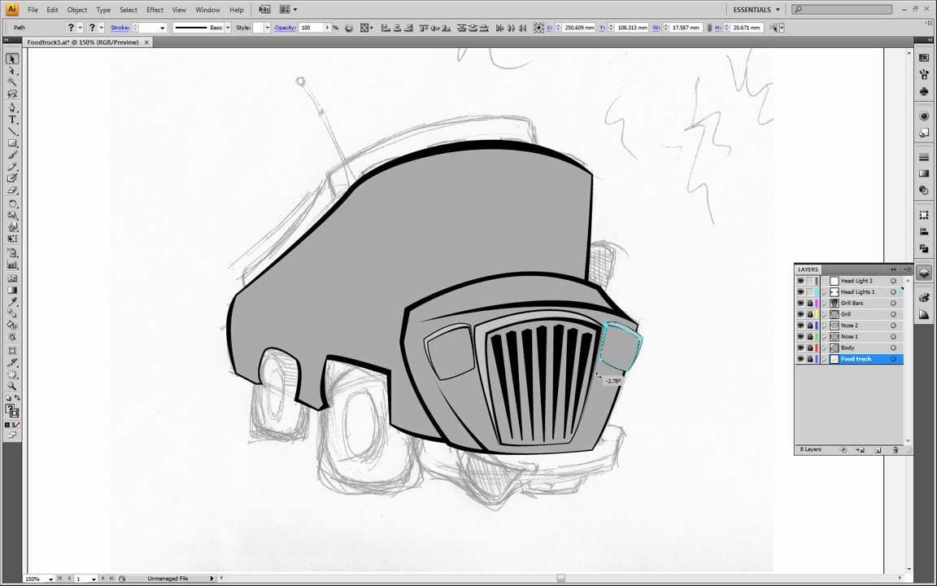
left_click_drag(621, 350, 619, 345)
left_click(693, 348)
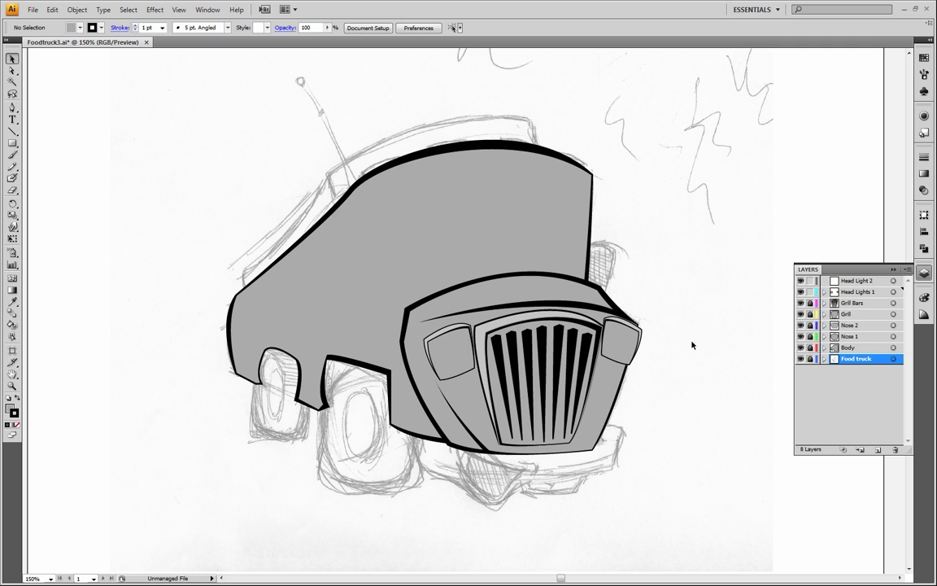
Step: Delete every shape of the mirrored headlight copy
left_click(630, 352)
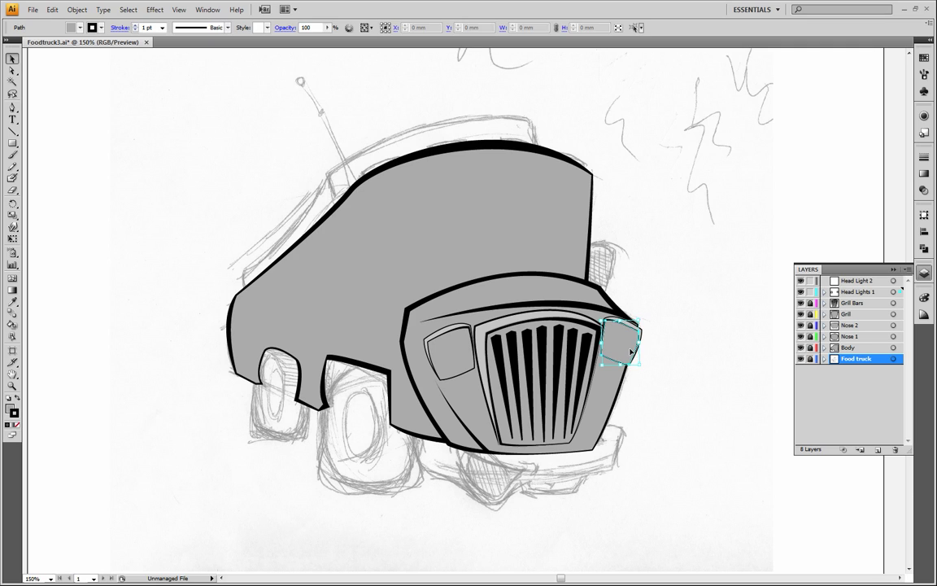
key("Delete")
left_click(632, 352)
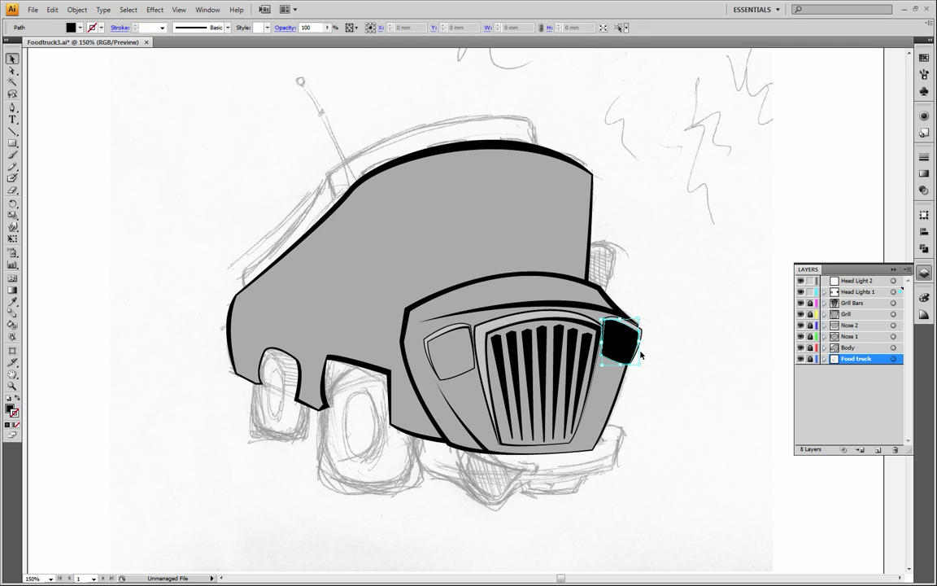
key("Delete")
left_click(631, 352)
key("Delete")
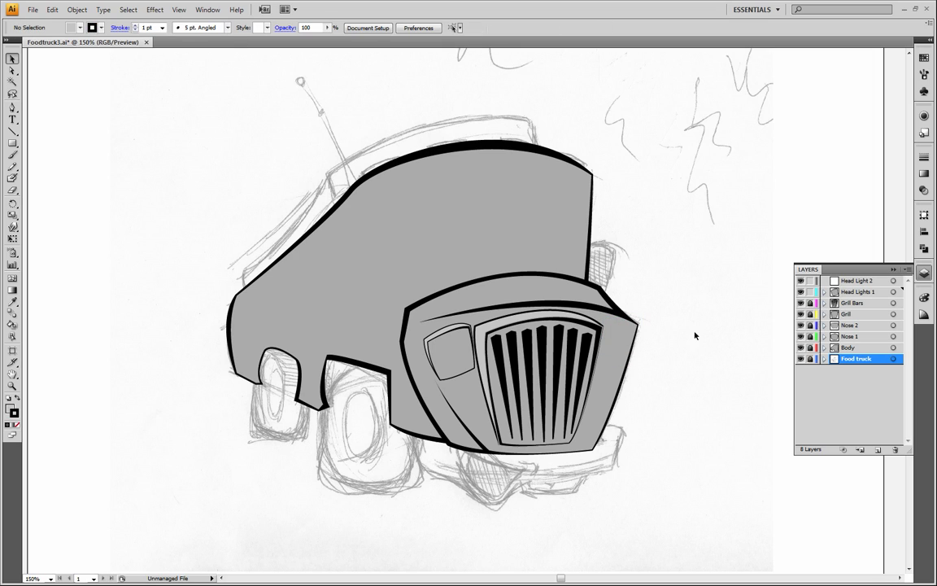
Step: Unlock the Grill Bars through Body layers and set the opacity of all truck shapes to 20%
left_click_drag(811, 304, 809, 347)
left_click_drag(107, 77, 757, 529)
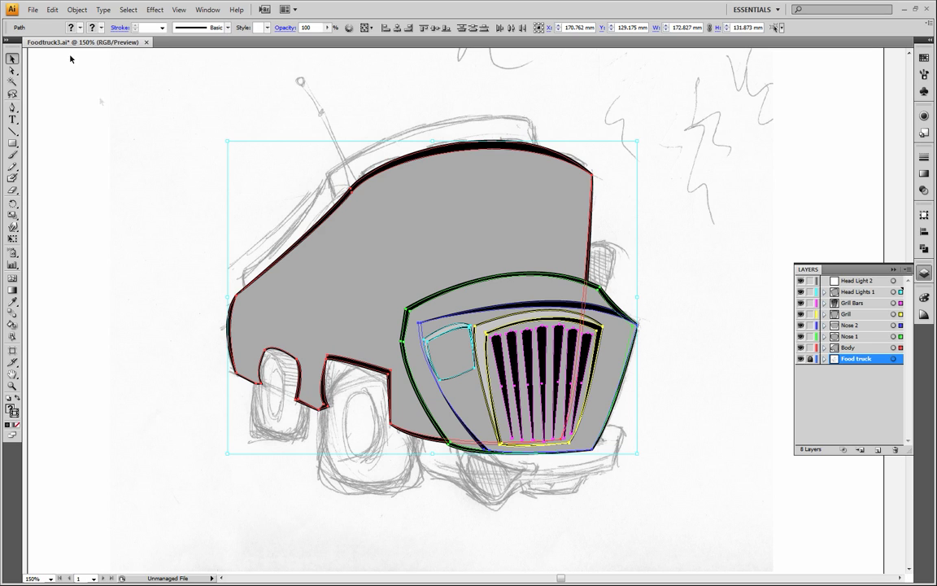
left_click(326, 27)
left_click_drag(327, 41, 253, 39)
left_click(699, 262)
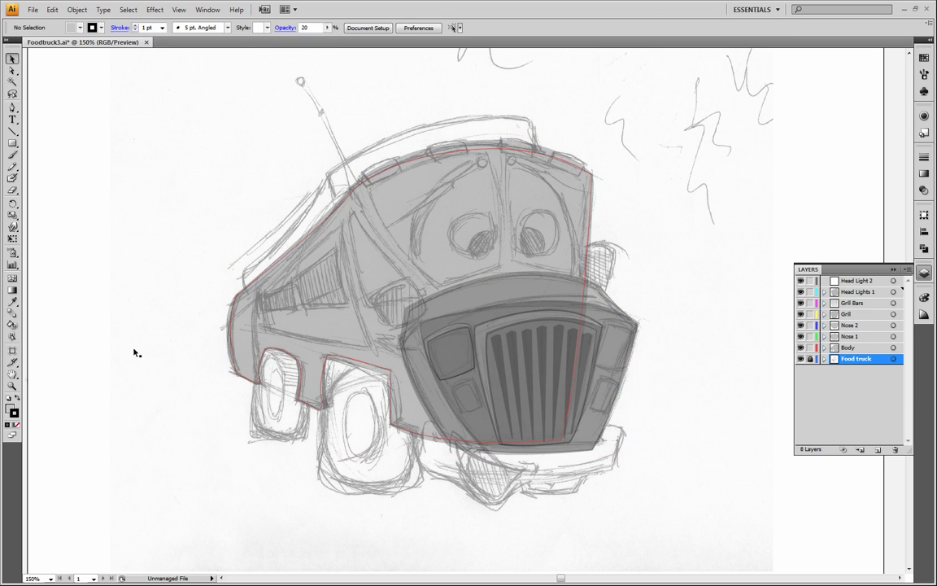
Step: Prepare the Pen tool with no fill and a black stroke, and make Head Light 2 the active layer
left_click(12, 386)
left_click(627, 334)
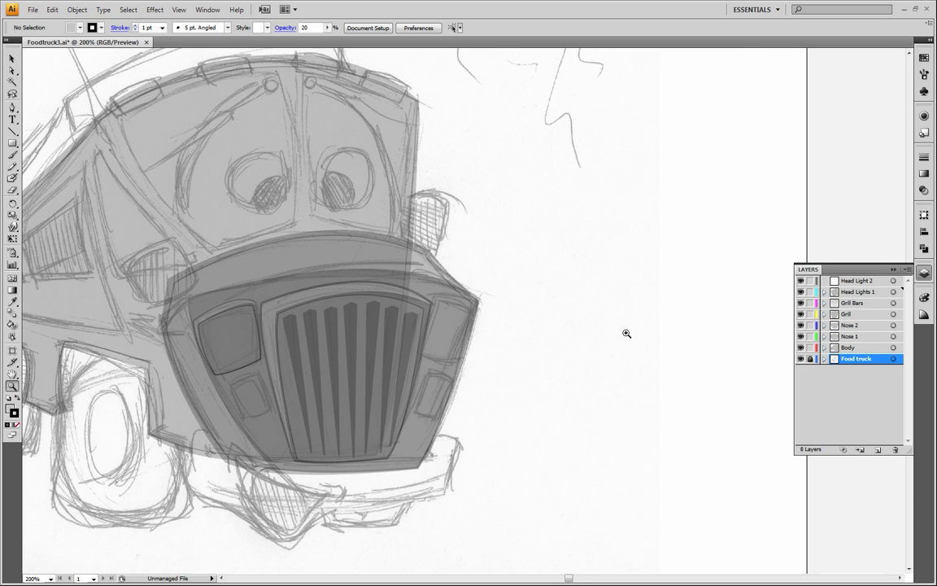
left_click(12, 107)
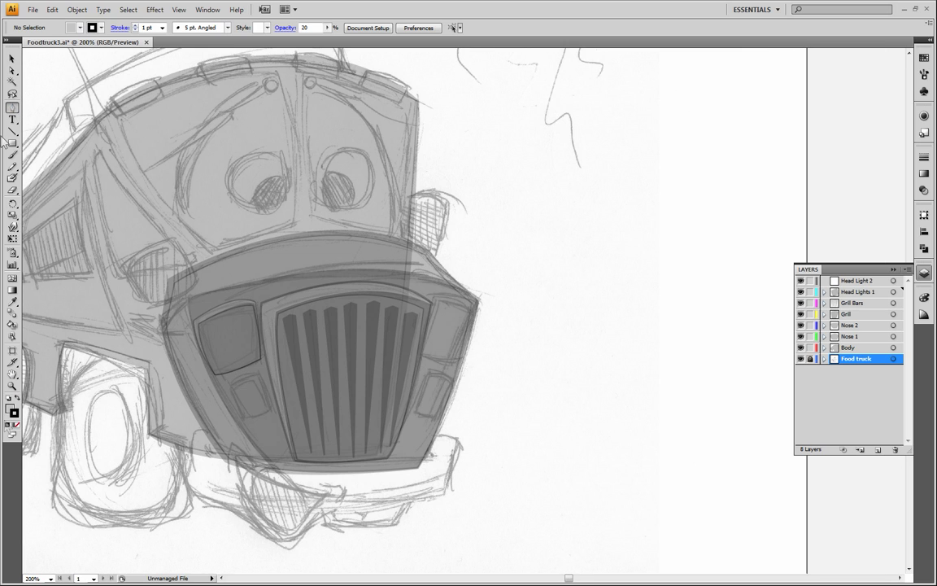
left_click(10, 424)
left_click(17, 425)
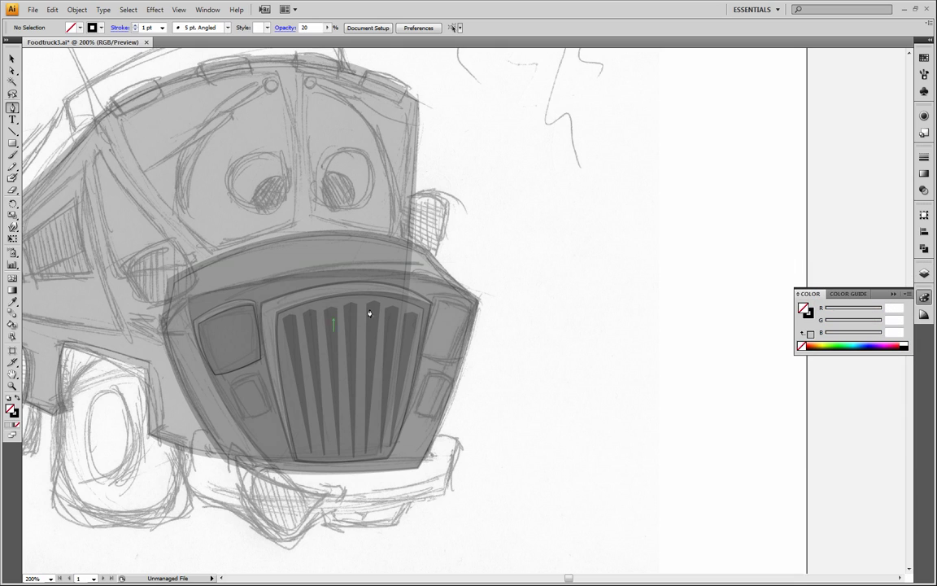
left_click(926, 300)
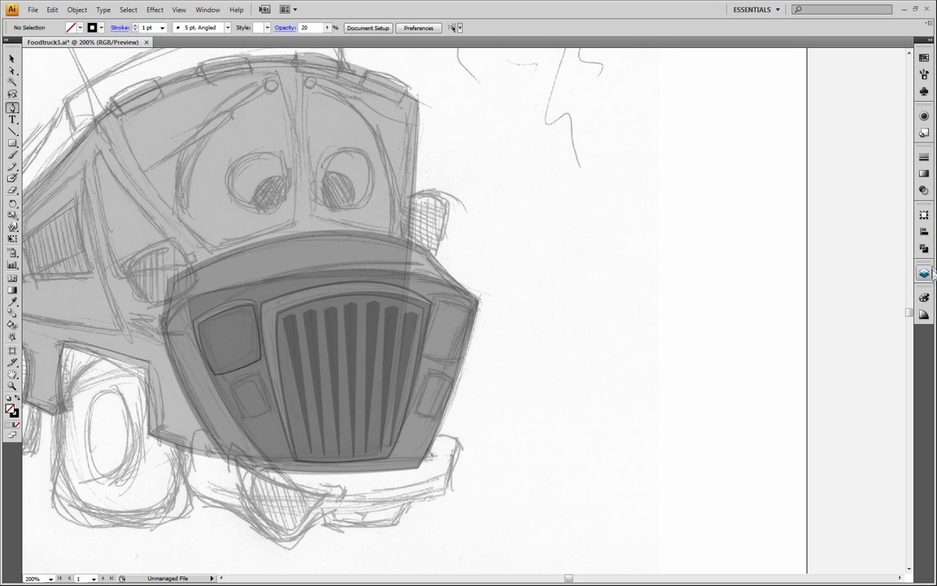
left_click(923, 274)
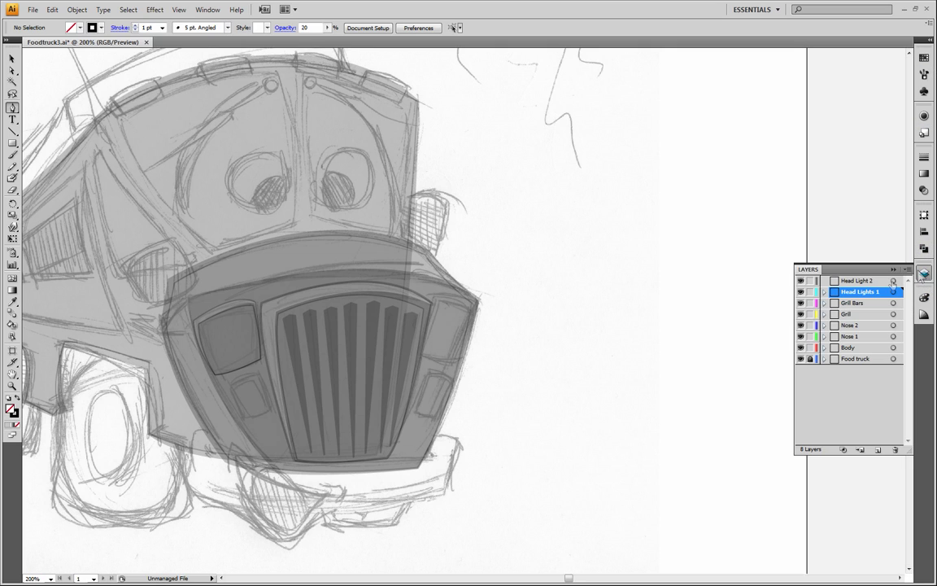
left_click(857, 281)
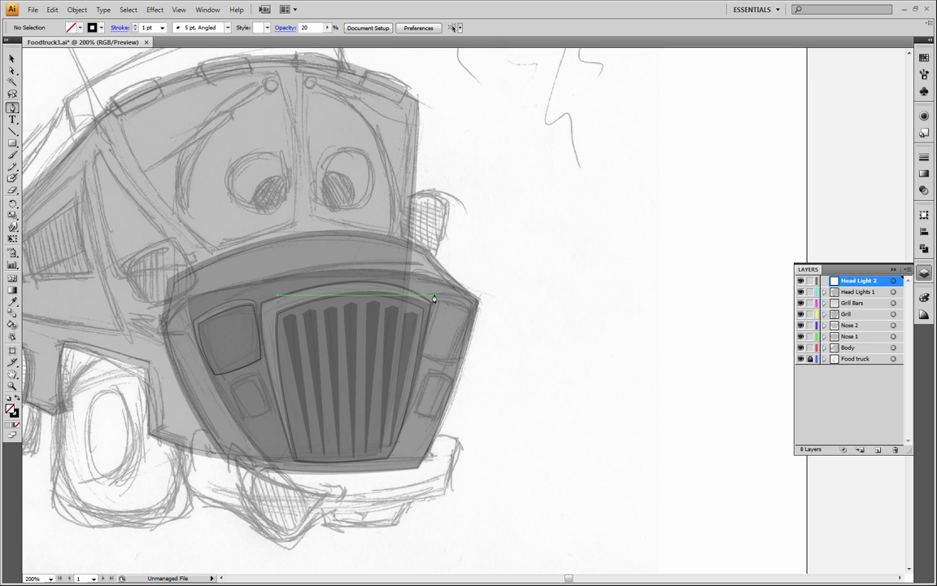
Step: Trace the second headlight's sketch as a closed four-cornered path with a curved top edge, about 17 by 22 mm
mouse_move(434, 300)
left_mouse_down()
mouse_move(492, 303)
mouse_move(478, 303)
mouse_move(492, 316)
left_mouse_up()
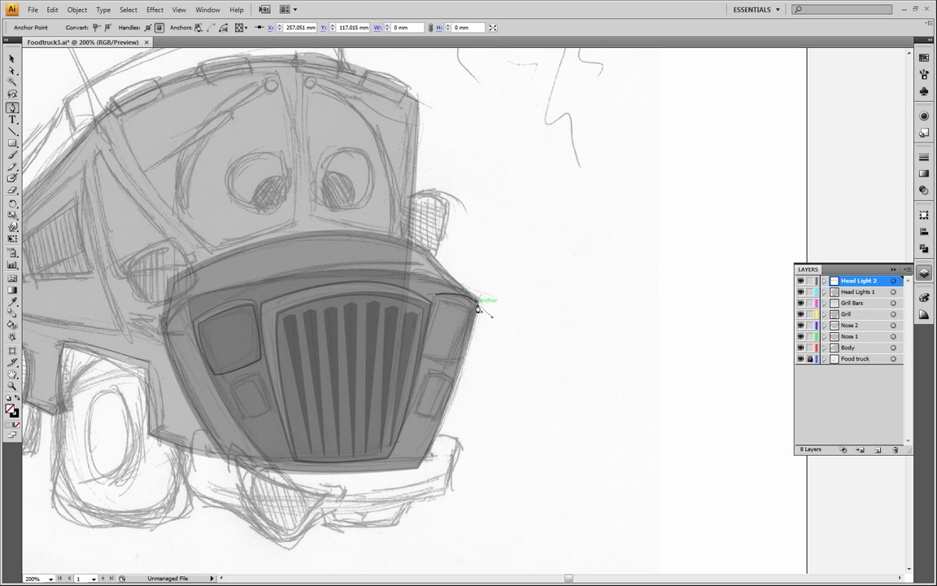
left_click(463, 365)
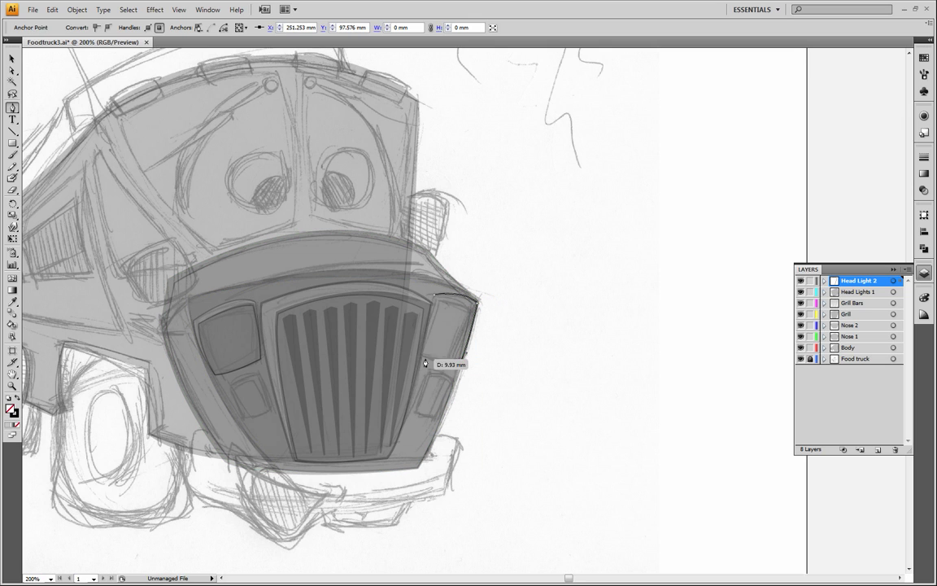
mouse_move(423, 360)
left_mouse_down()
mouse_move(414, 352)
mouse_move(431, 370)
mouse_move(435, 299)
left_mouse_up()
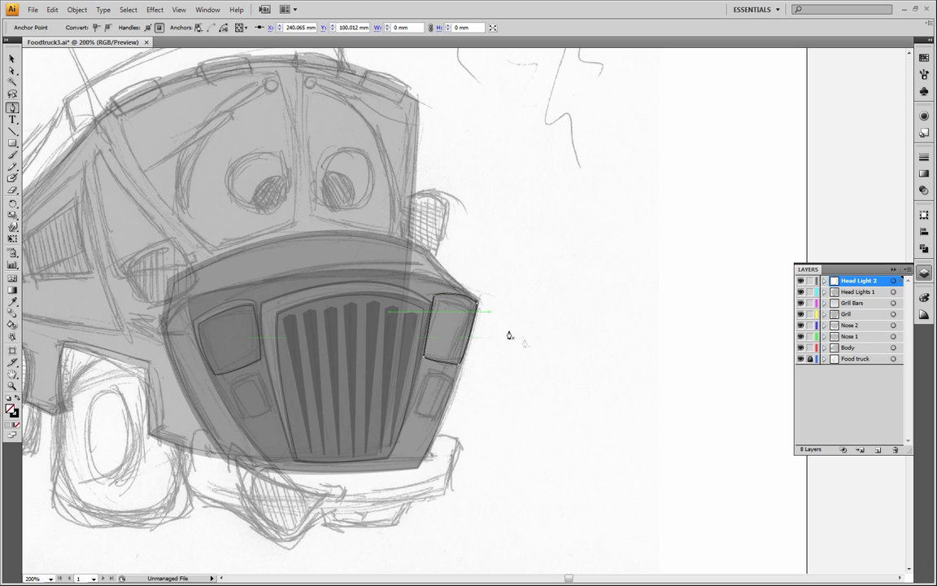
left_click(13, 59)
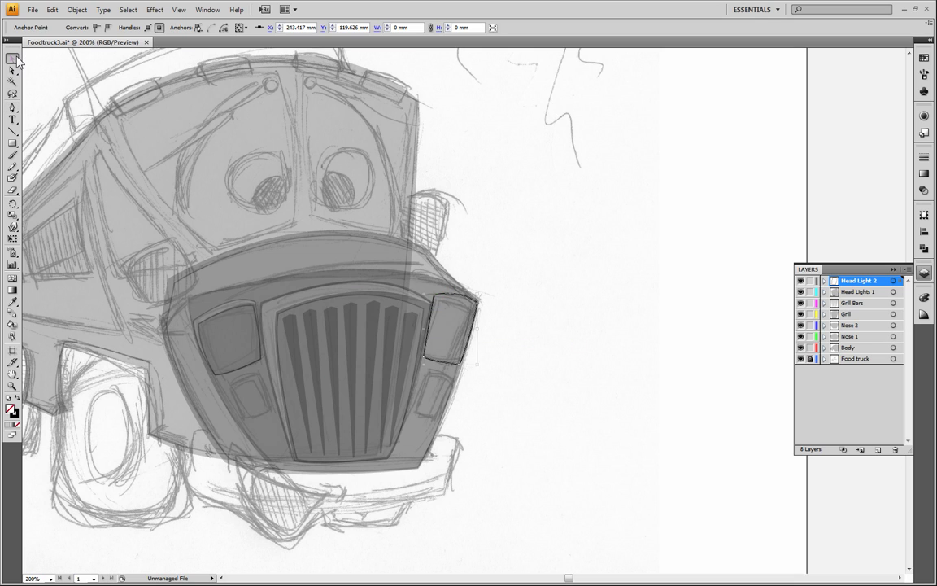
left_click(576, 284)
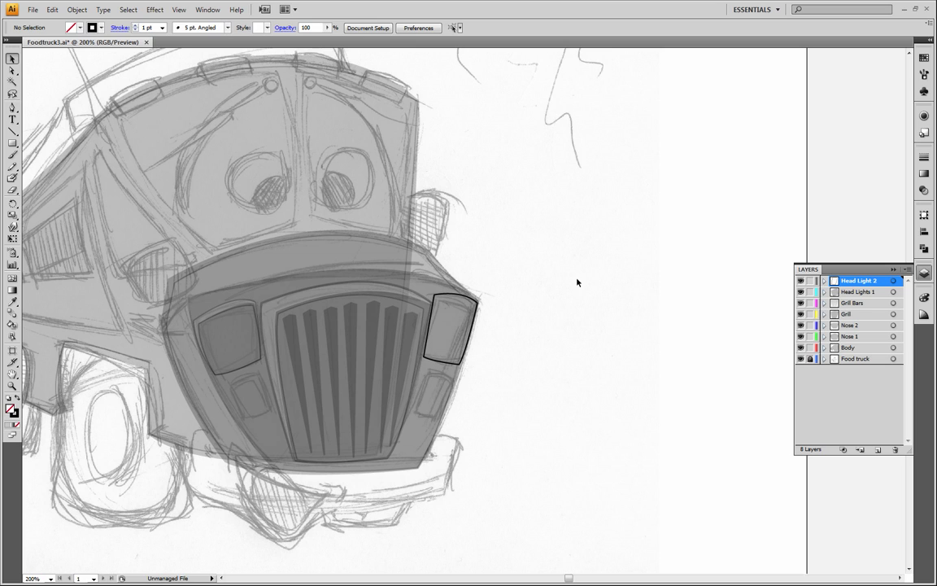
Step: Swap the second headlight's fill and stroke so it has a black fill and no stroke
left_click(464, 299)
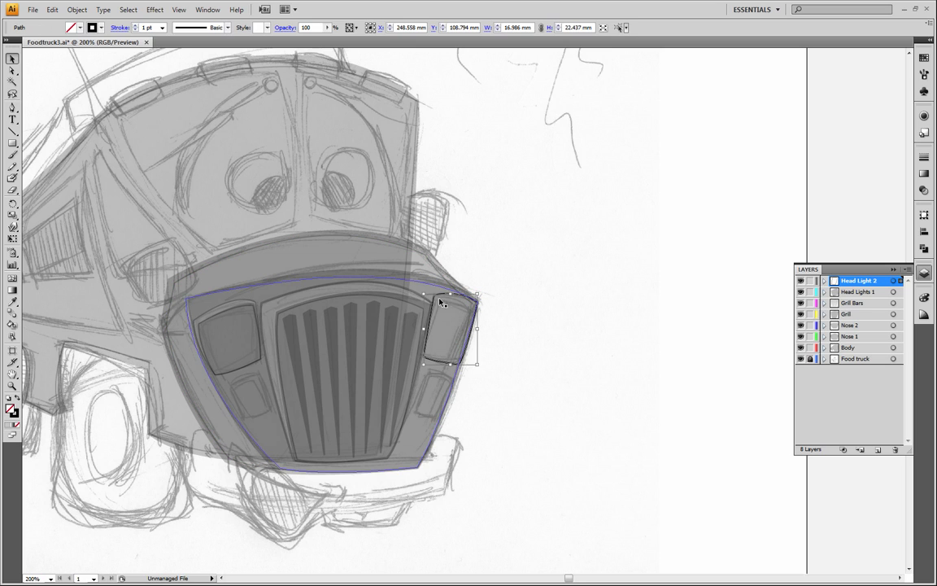
left_click(16, 399)
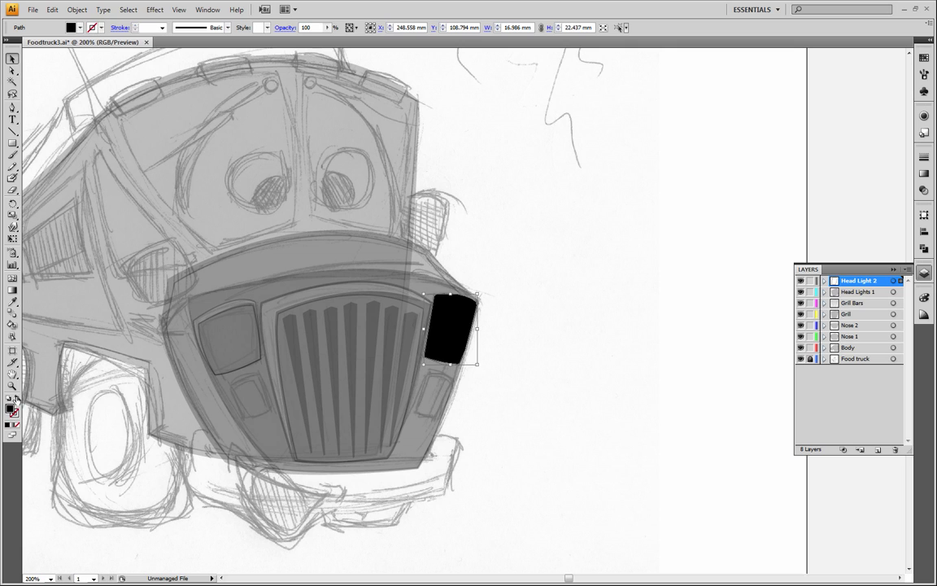
left_click(595, 279)
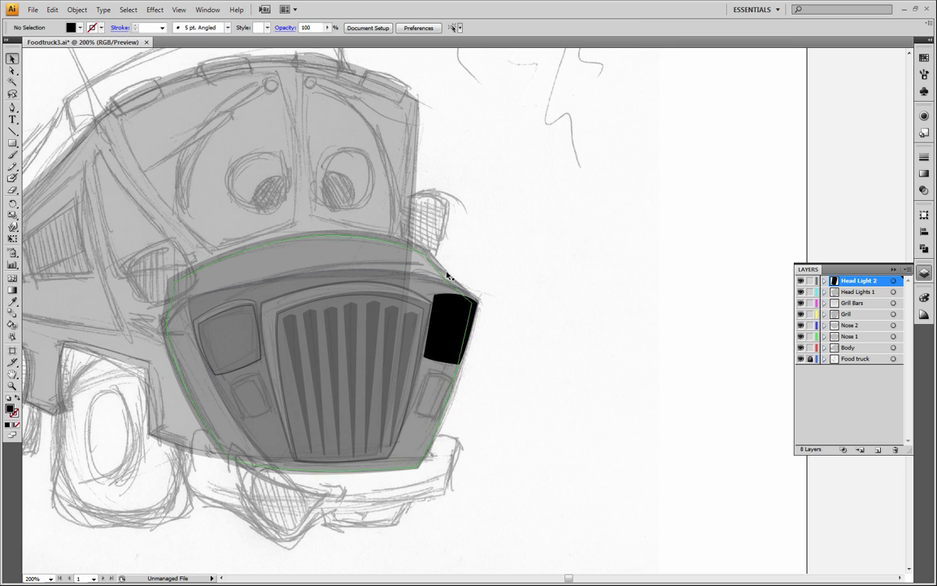
Step: Select all the truck shapes across the Head Lights 1 through Body layers and set their opacity to 100%
left_click_drag(177, 347, 298, 383)
left_click_drag(79, 71, 444, 461)
scroll(444, 462, "down", 10)
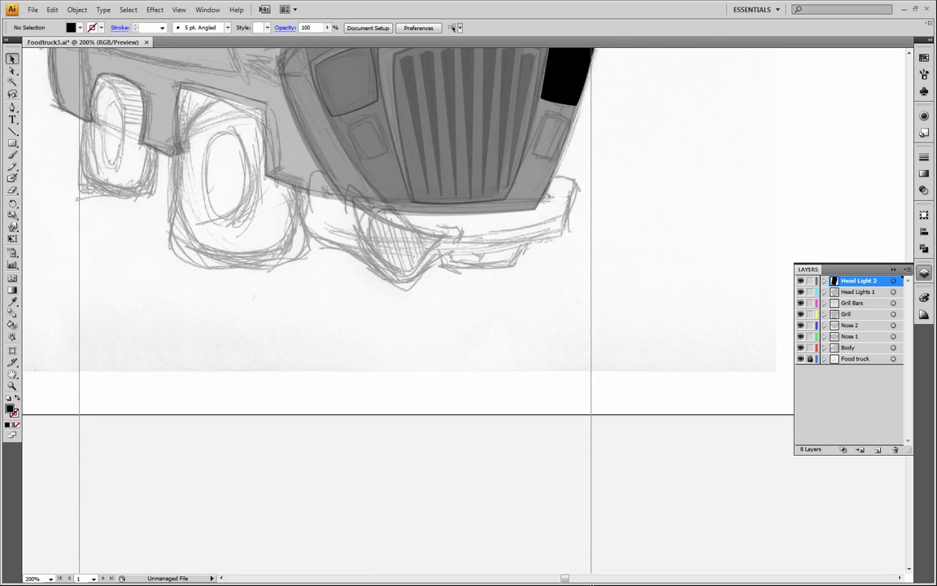
scroll(523, 190, "up", 10)
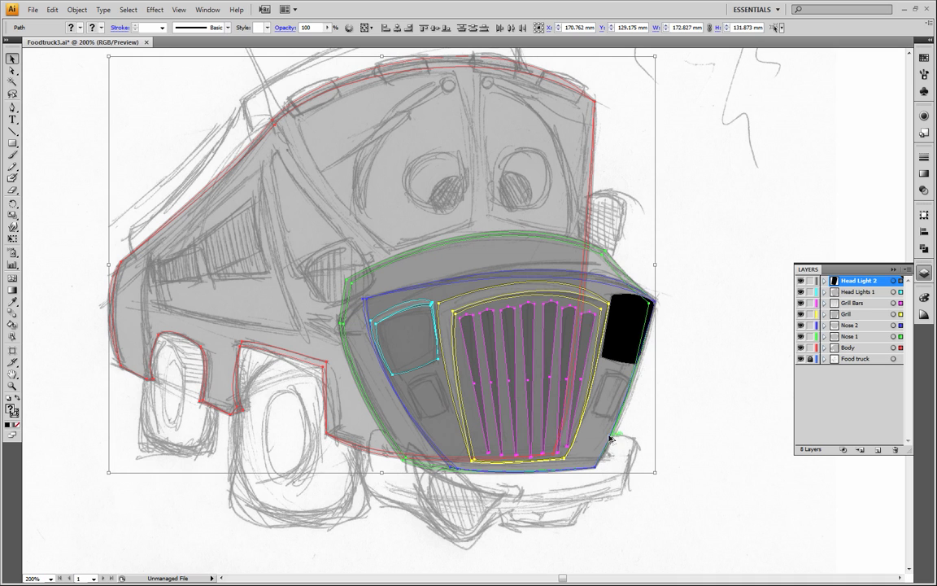
left_click(12, 386)
left_click(387, 355, "alt")
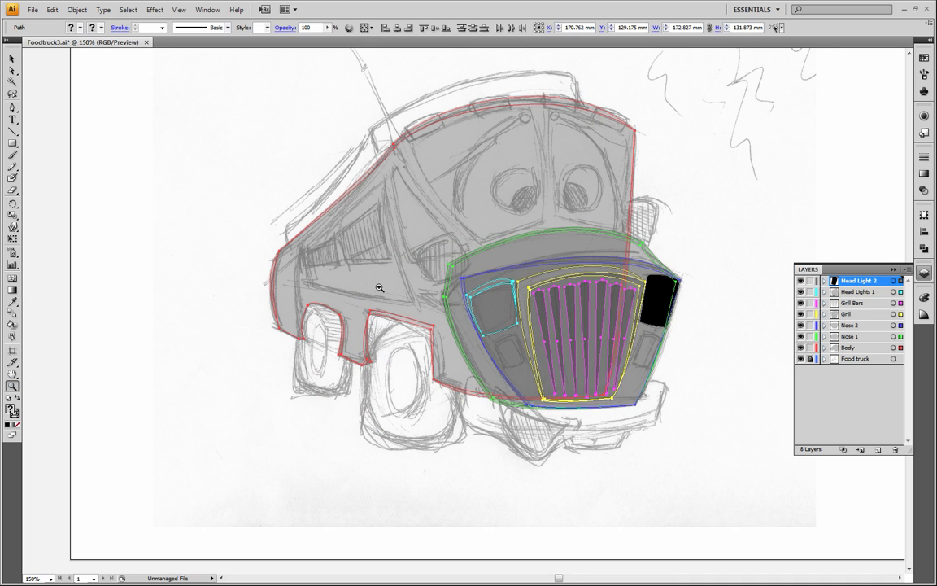
left_click_drag(513, 257, 460, 287)
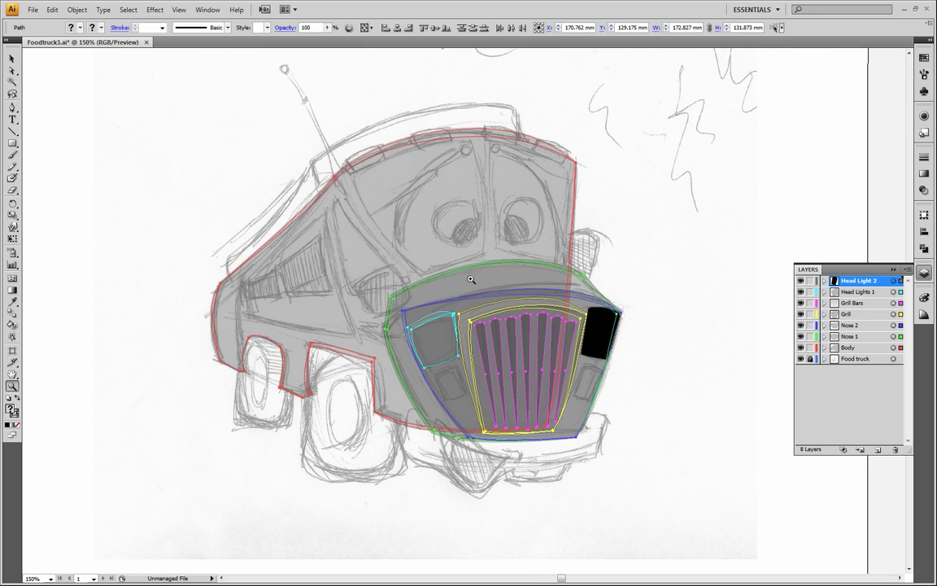
left_click(326, 27)
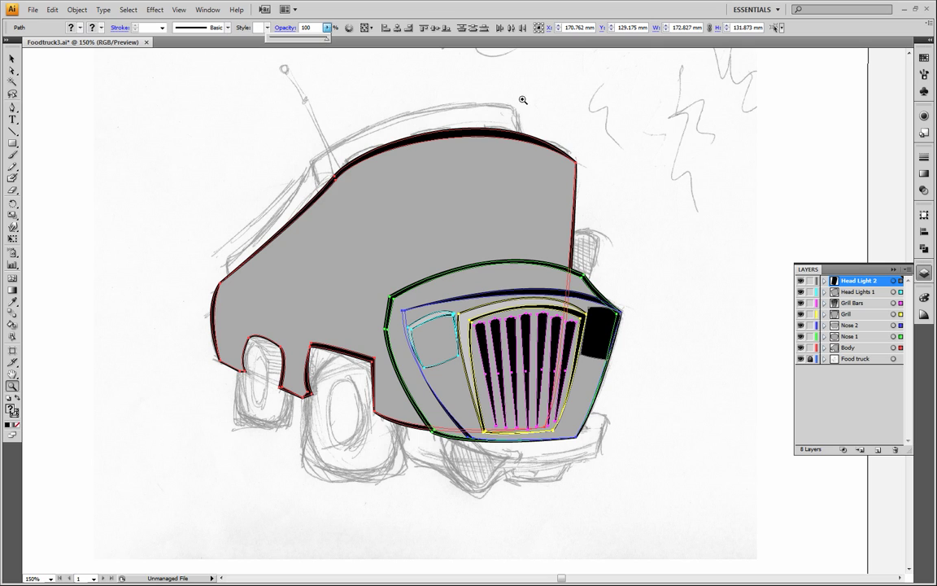
left_click(16, 61)
left_click(138, 79)
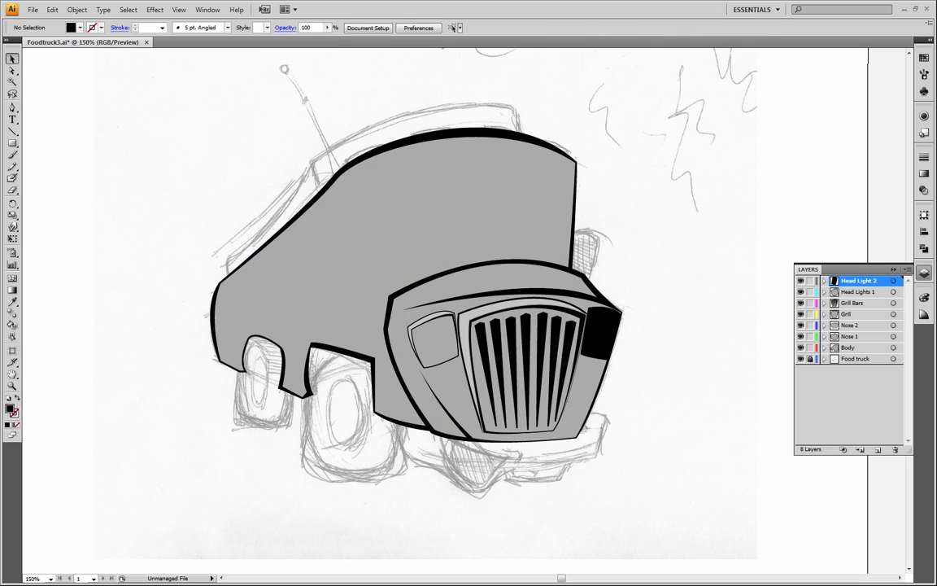
Step: Copy the black second headlight shape and paste the duplicate directly in front of it
left_click(12, 374)
left_click_drag(528, 341, 253, 358)
left_click(13, 386)
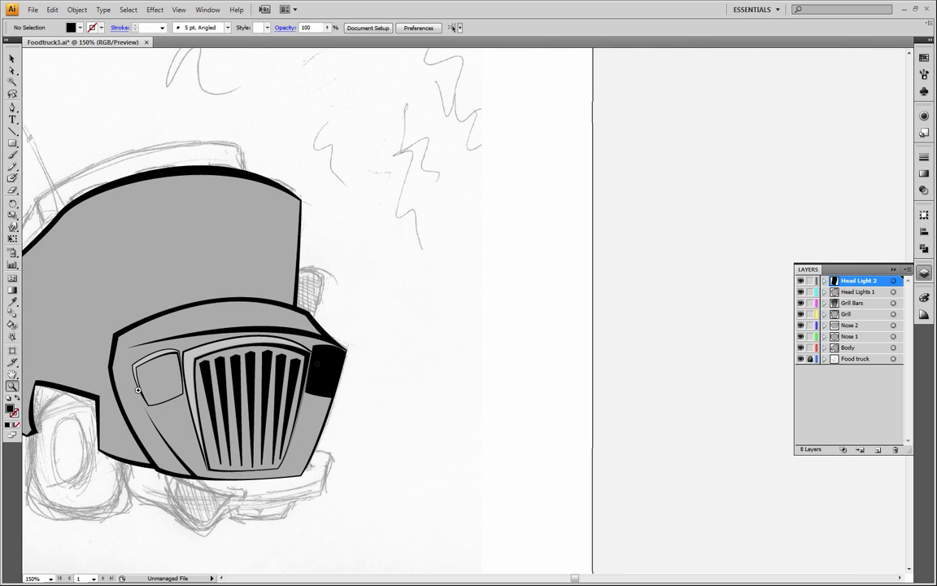
left_click(318, 365)
left_click(12, 58)
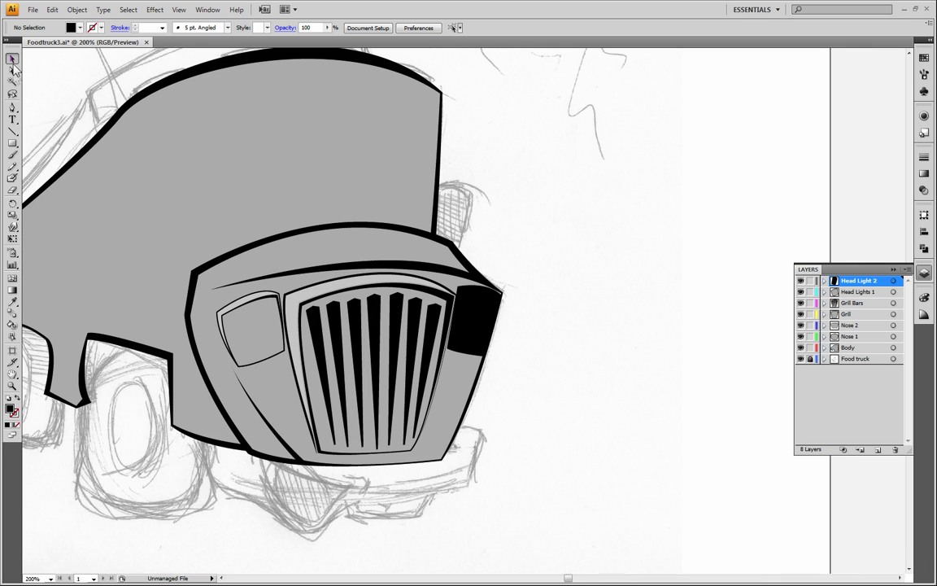
left_click(471, 297)
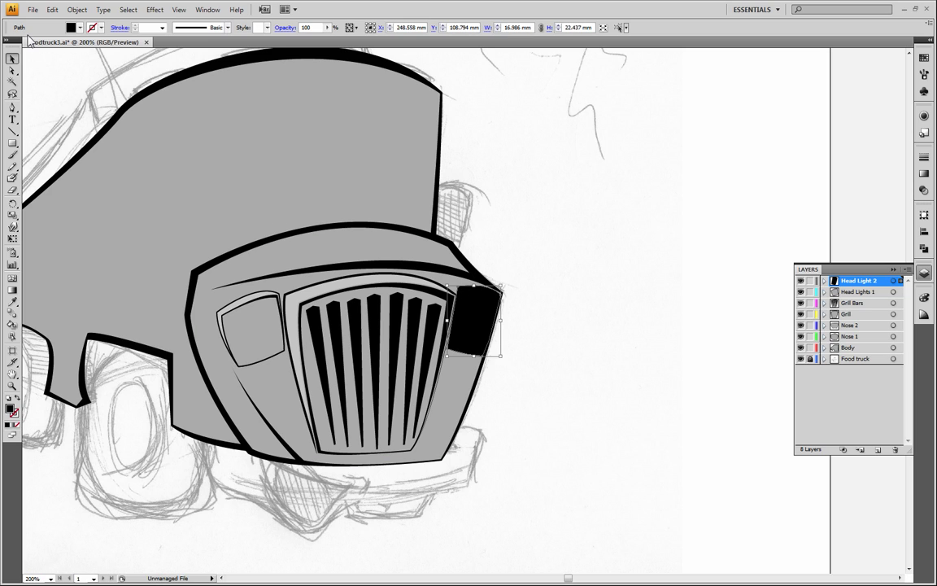
left_click(52, 10)
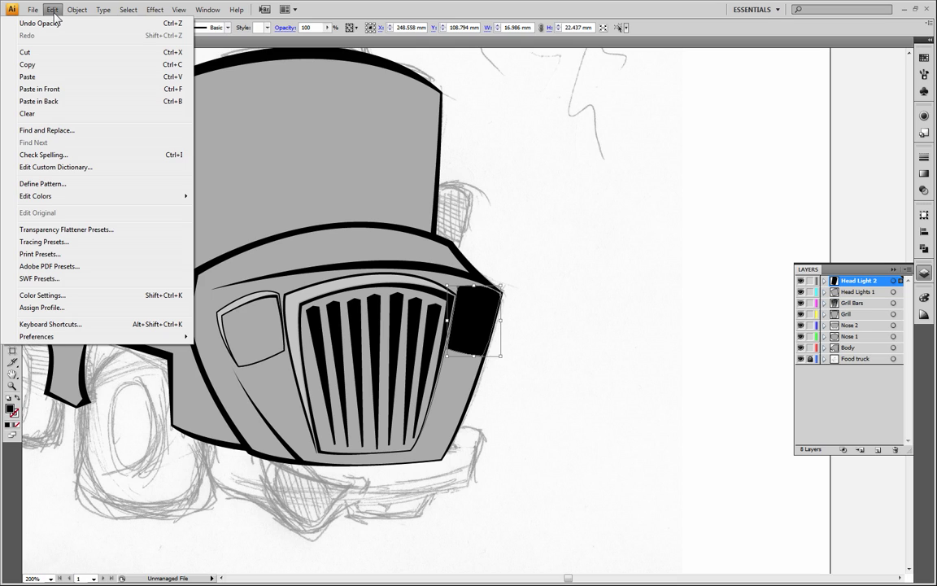
left_click(47, 65)
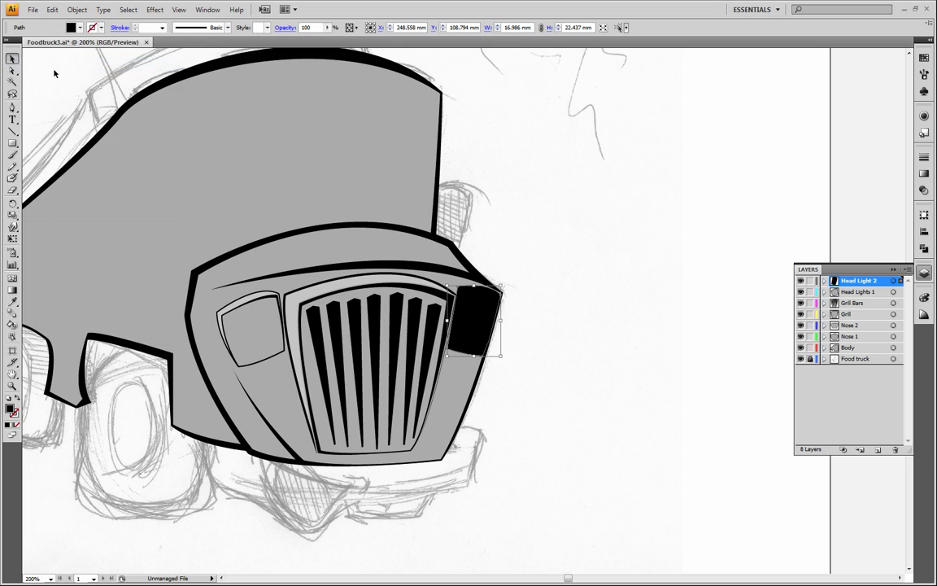
left_click(52, 9)
left_click(60, 87)
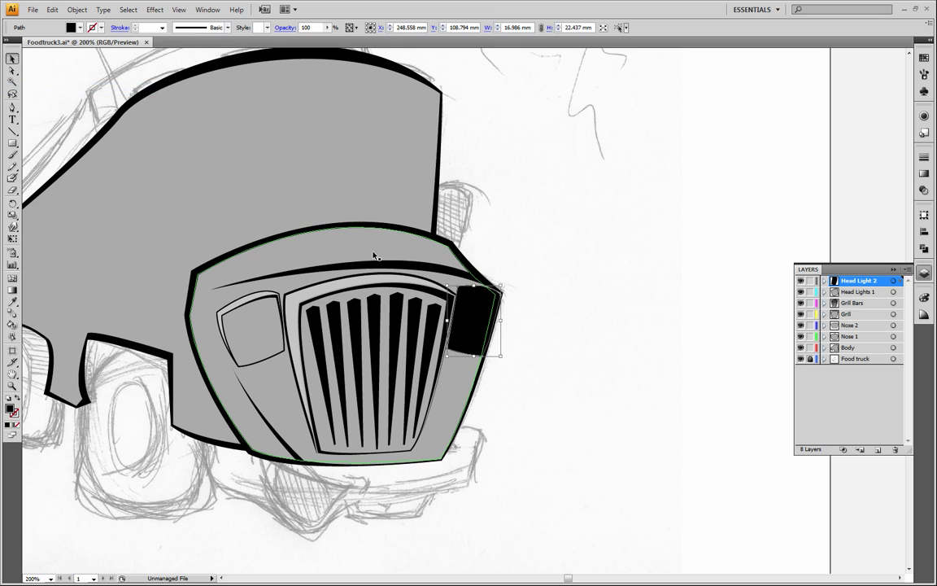
left_click(674, 303)
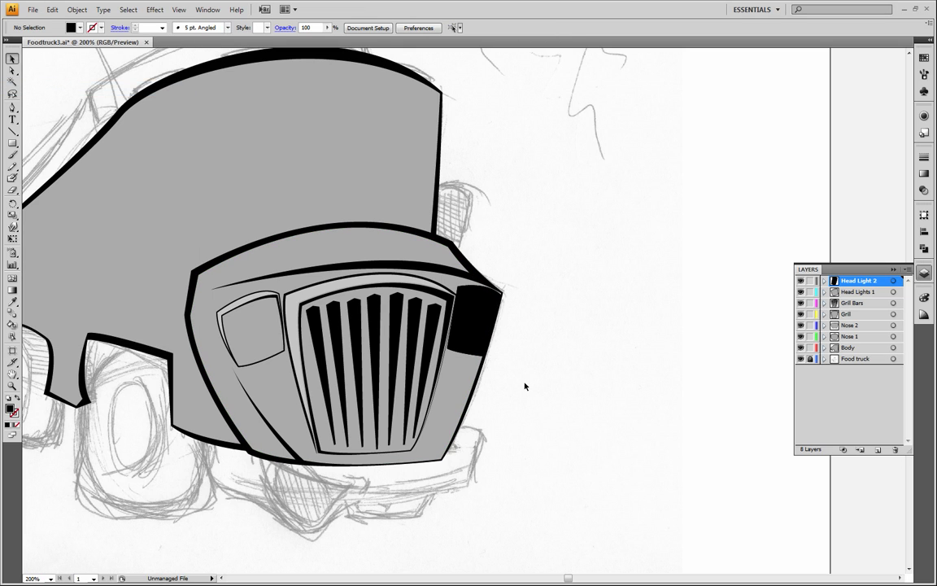
Step: Move the black duplicate aside and apply the first headlight's light gray fill and 1 pt black stroke to the second headlight's base shape
left_click_drag(478, 331, 554, 364)
left_click(479, 317)
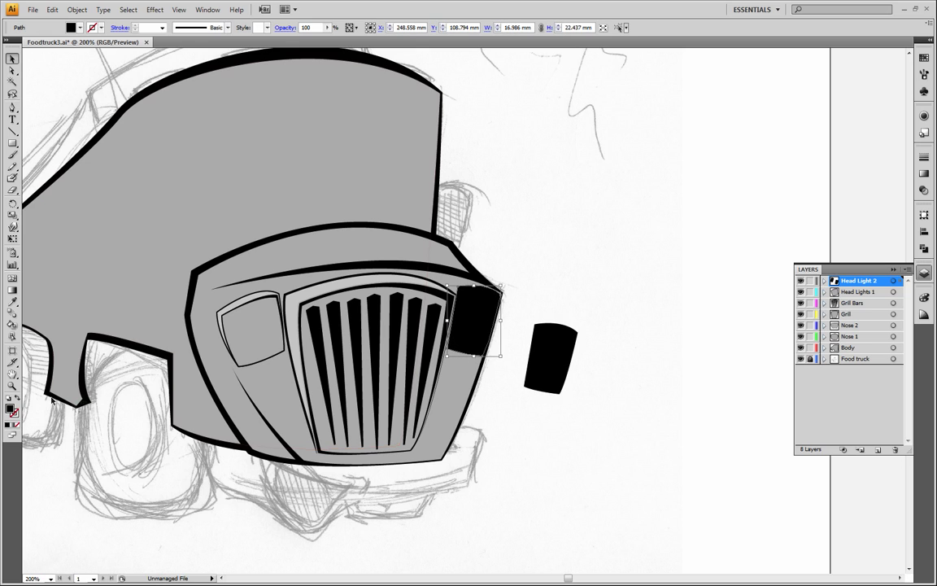
left_click(12, 301)
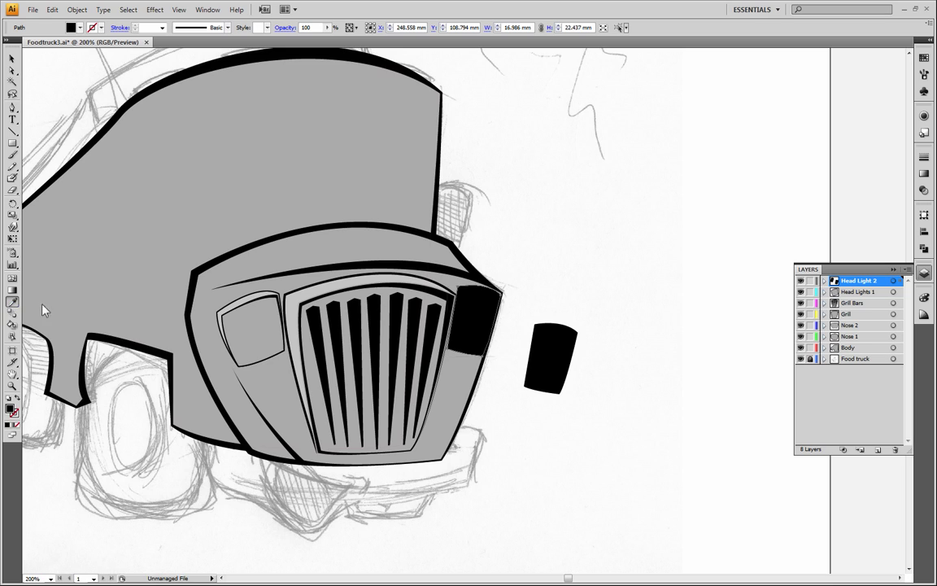
left_click(253, 324)
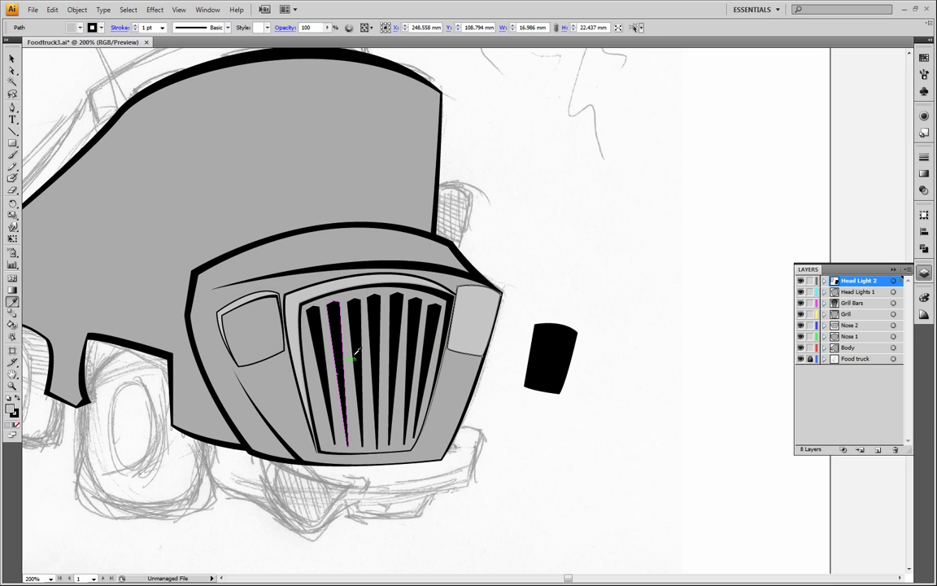
left_click(12, 59)
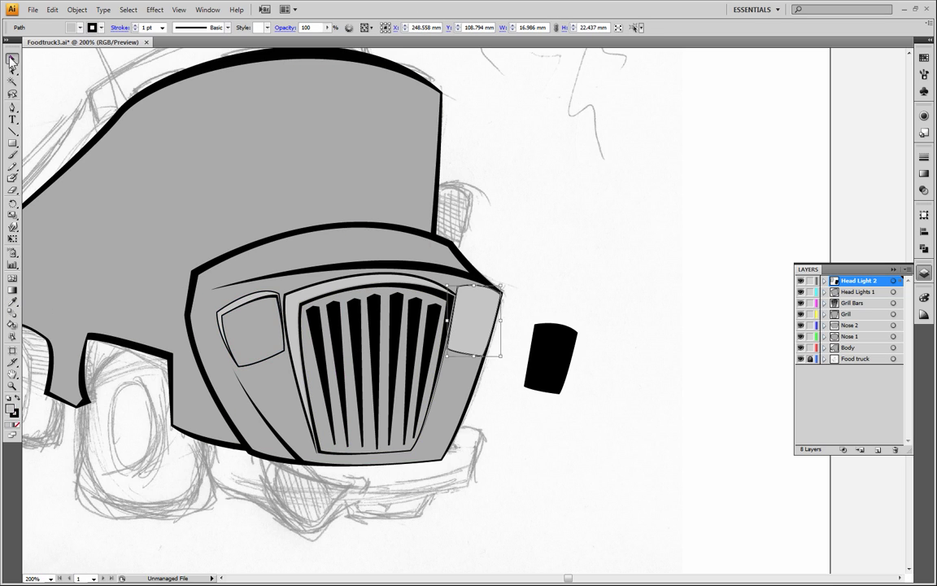
left_click(542, 262)
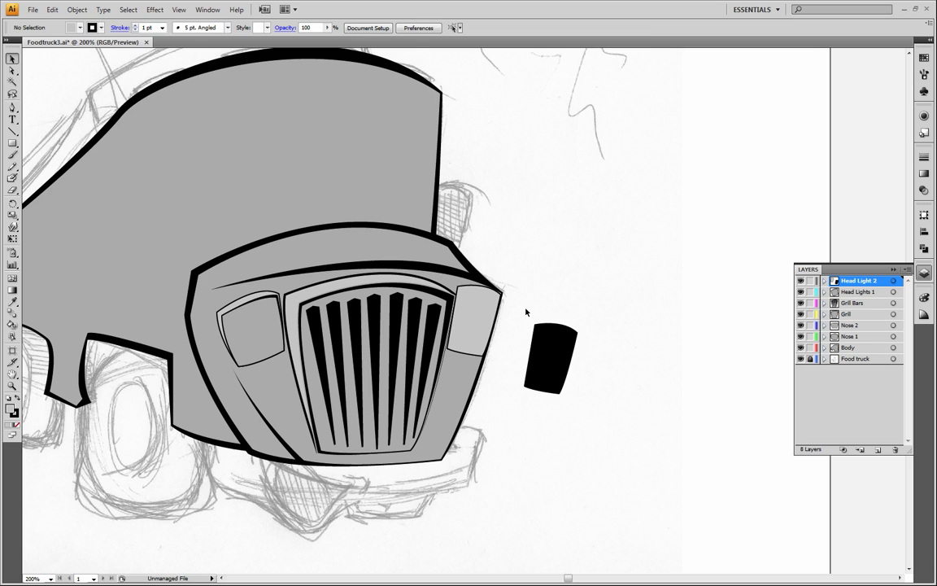
Step: Place the black duplicate back over the gray second headlight and pull its two top corner anchors slightly inward
left_click(542, 361)
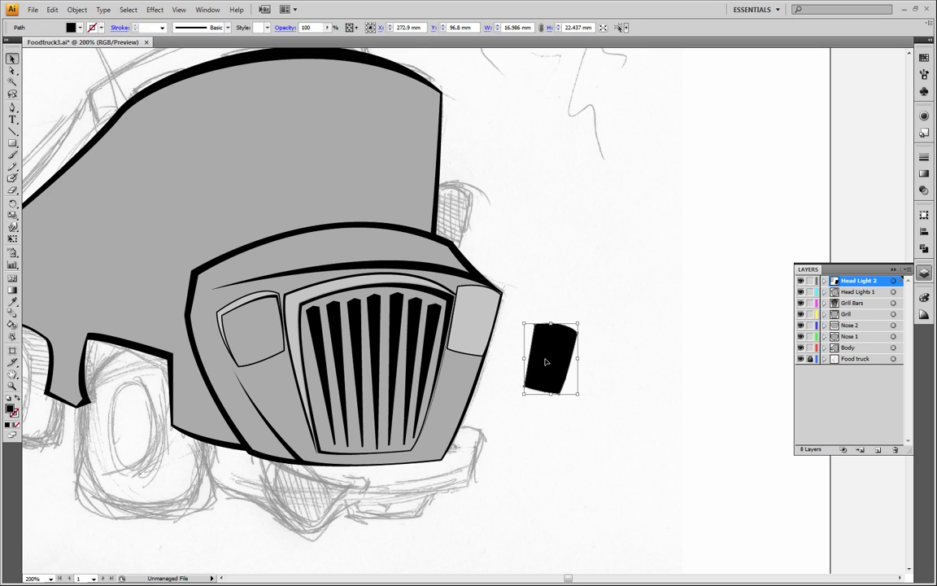
left_click_drag(550, 364, 476, 328)
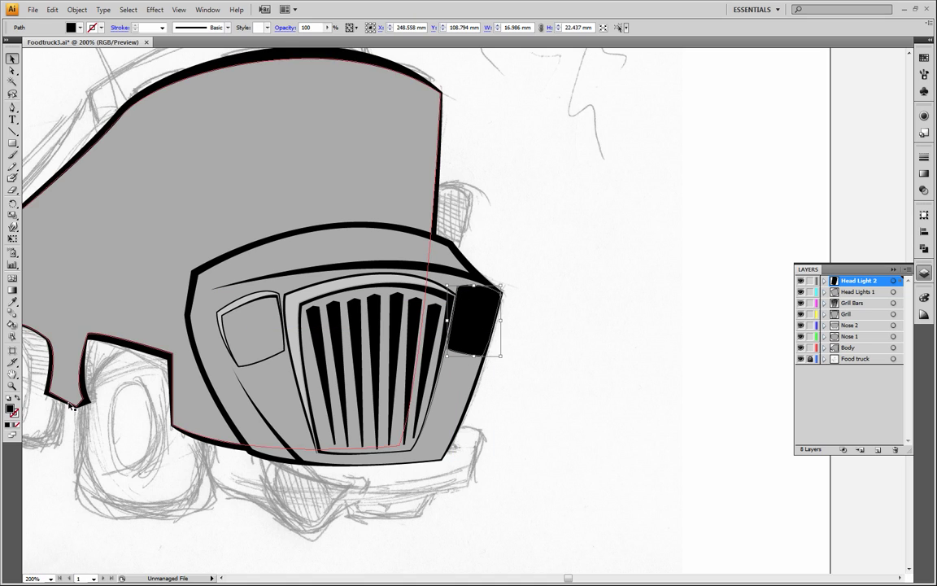
left_click(12, 71)
left_click(612, 211)
left_click(460, 291)
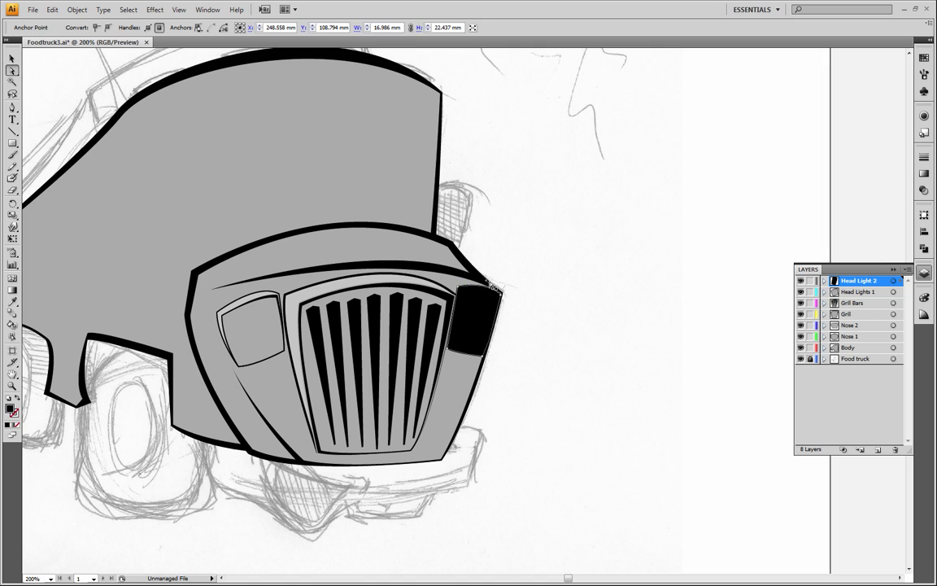
left_click_drag(487, 283, 499, 297)
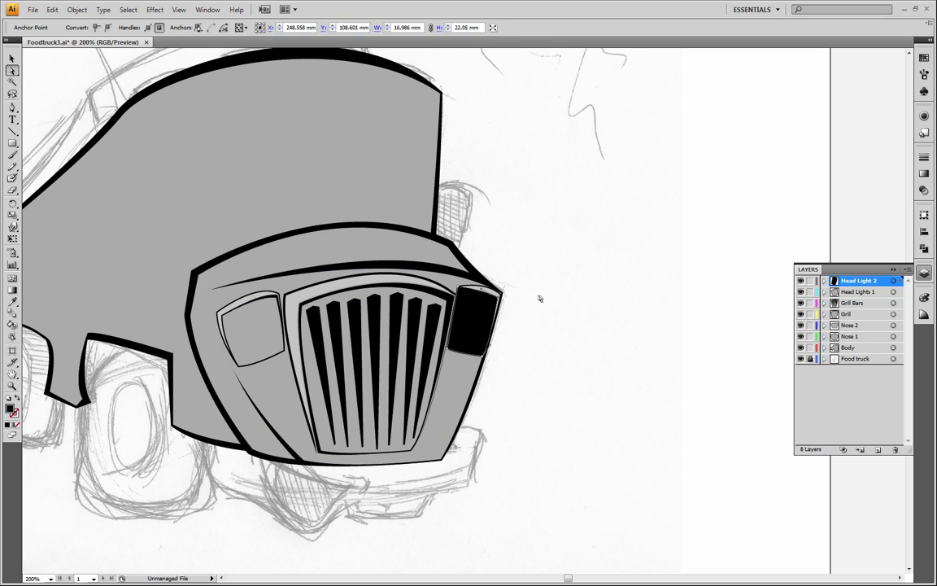
left_click(537, 295)
left_click(457, 287)
left_click_drag(458, 287, 460, 292)
left_click(531, 312)
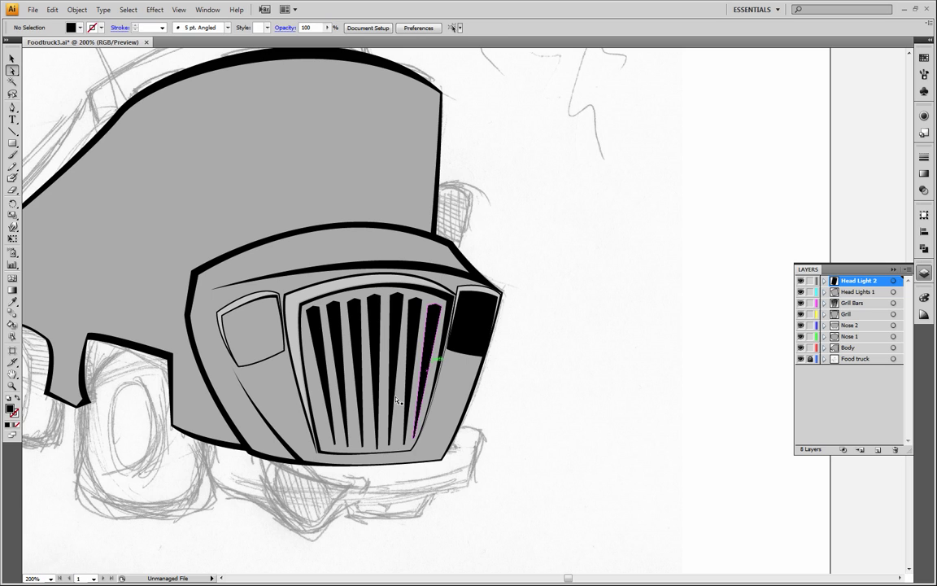
Step: Nudge the black inner headlight shape's bottom-left corner anchor slightly inward from the gray shape's outline
left_click(12, 385)
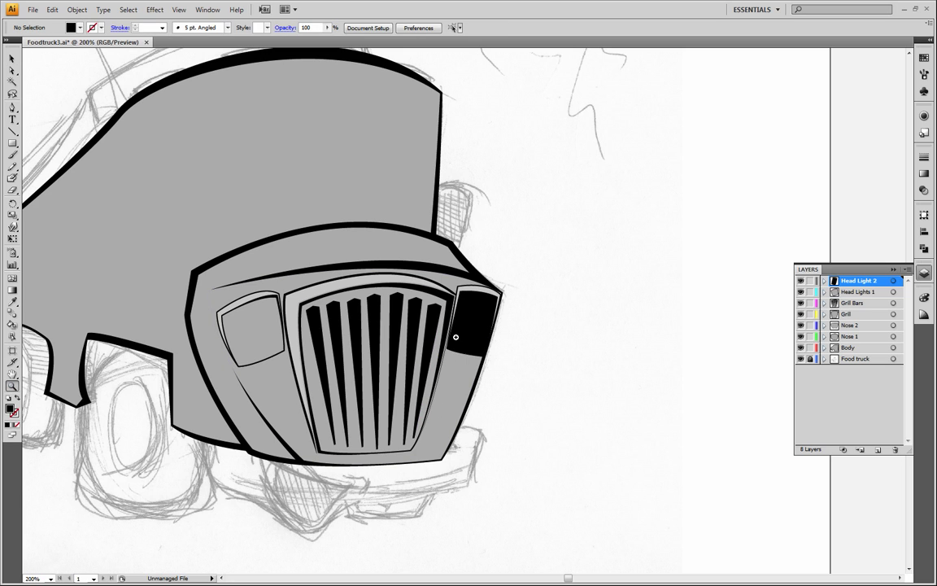
left_click(456, 336)
left_click(531, 349)
left_click(14, 71)
left_click(362, 368)
left_click(482, 388)
left_click(363, 369)
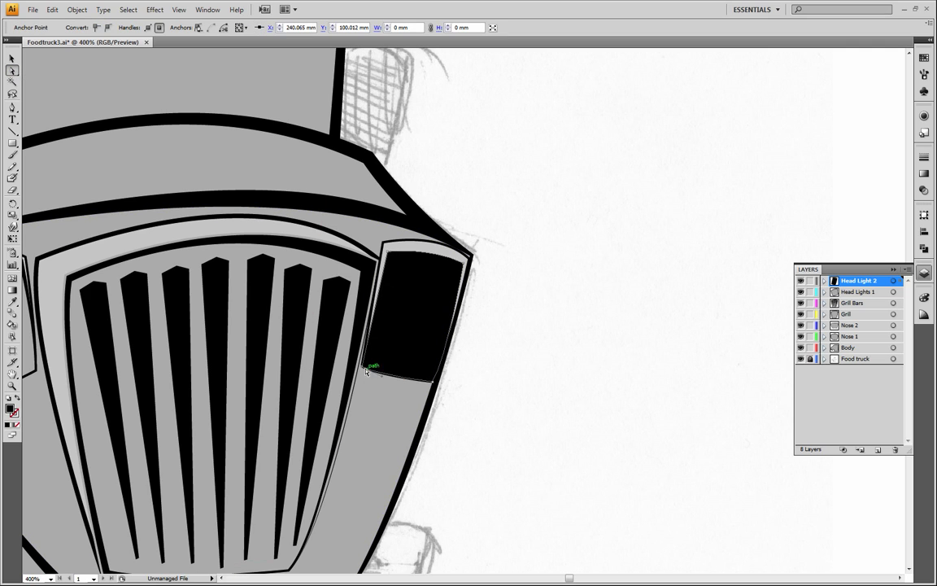
left_click_drag(363, 368, 366, 366)
left_click(533, 359)
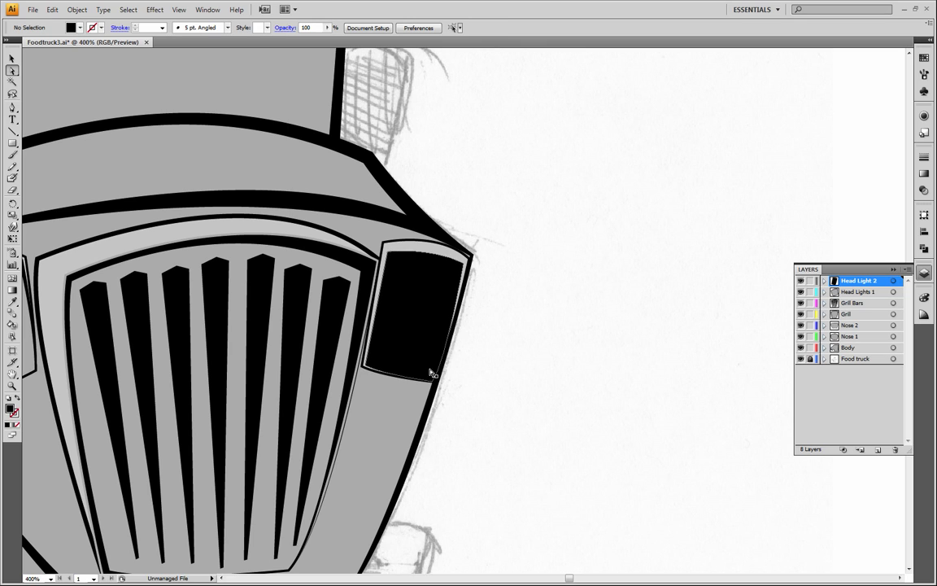